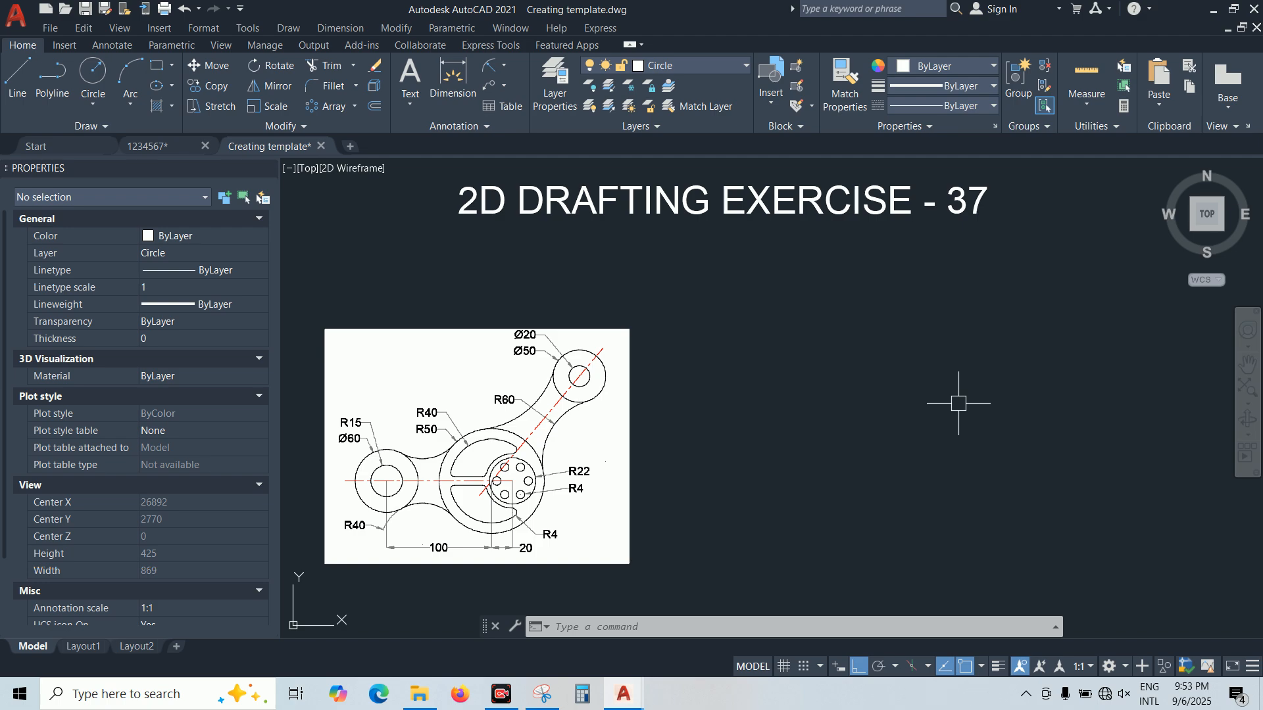
Draw a vertical centre line and a longer horizontal one crossing it near its middle, in the empty space right of the reference image
text(l)
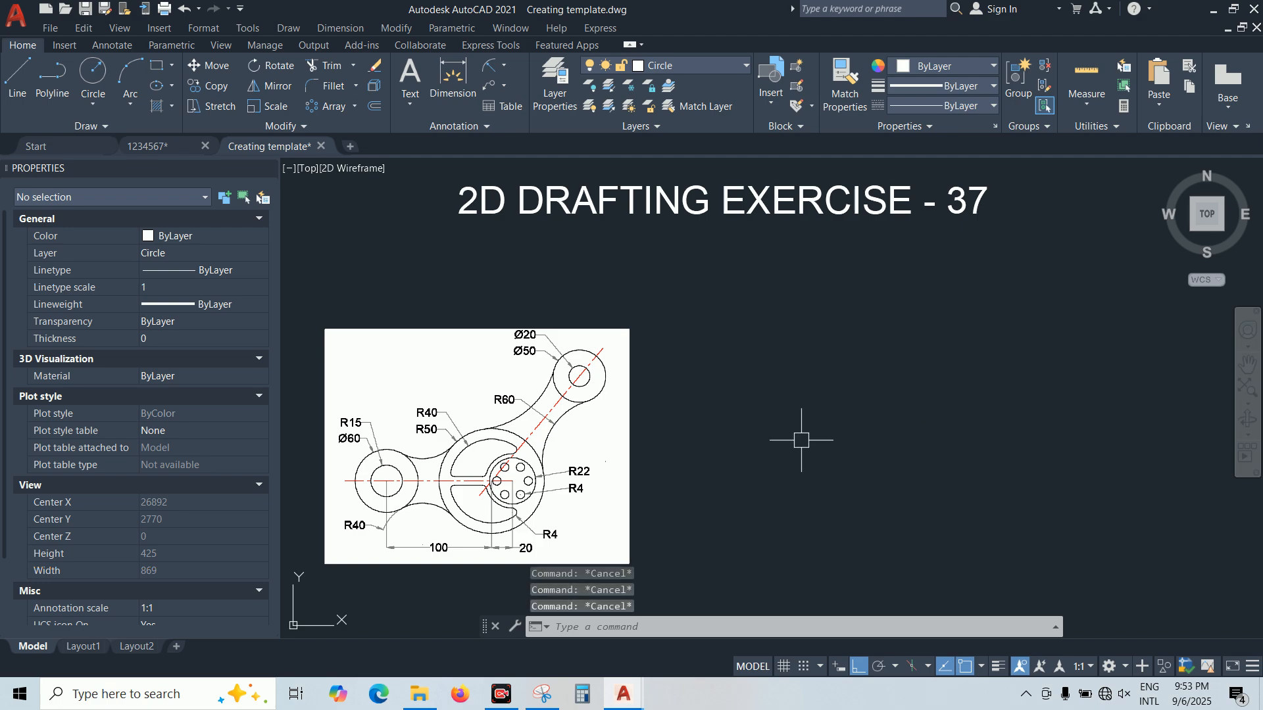
key(Return)
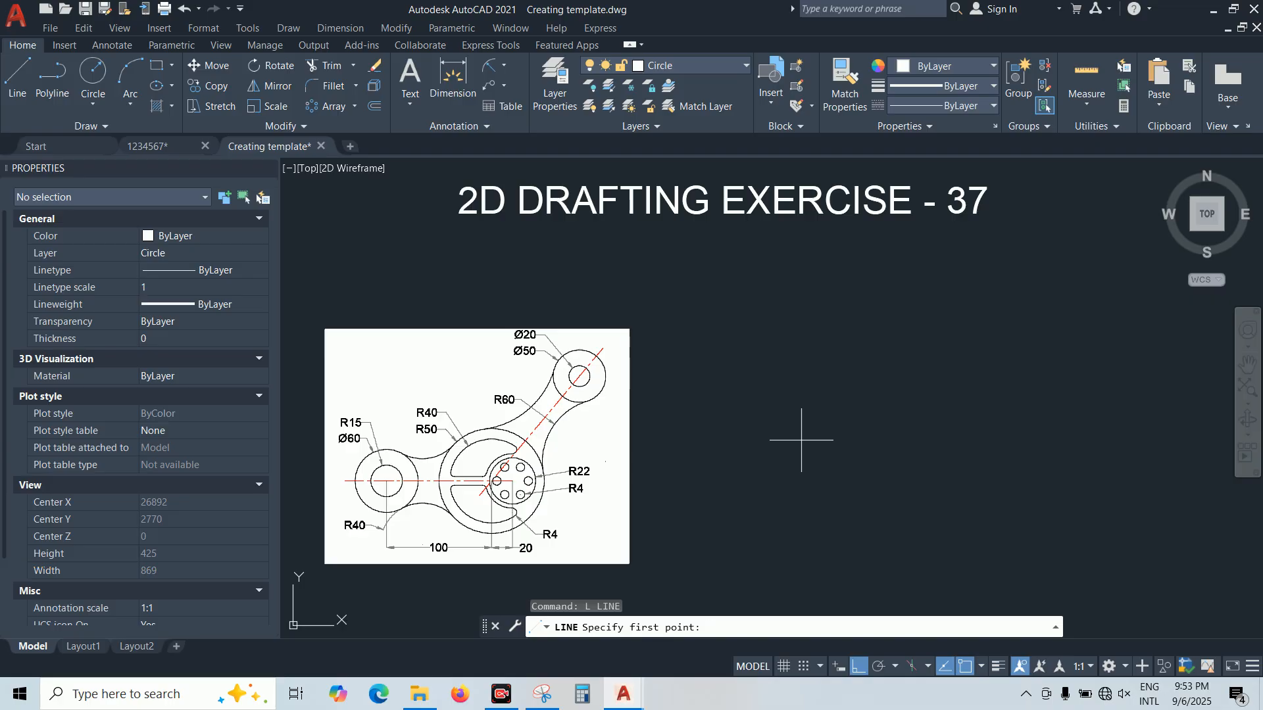
text(l)
key(Return)
click(769, 326)
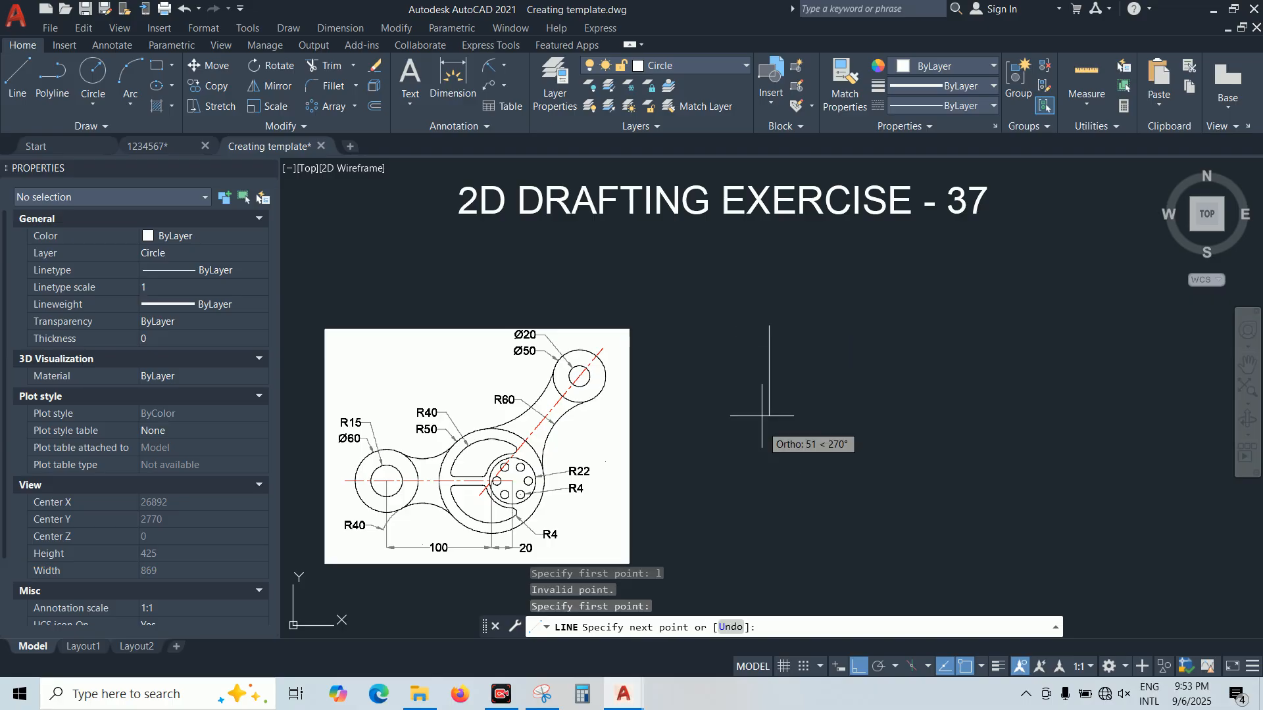
click(768, 582)
key(Return)
key(Return)
click(689, 456)
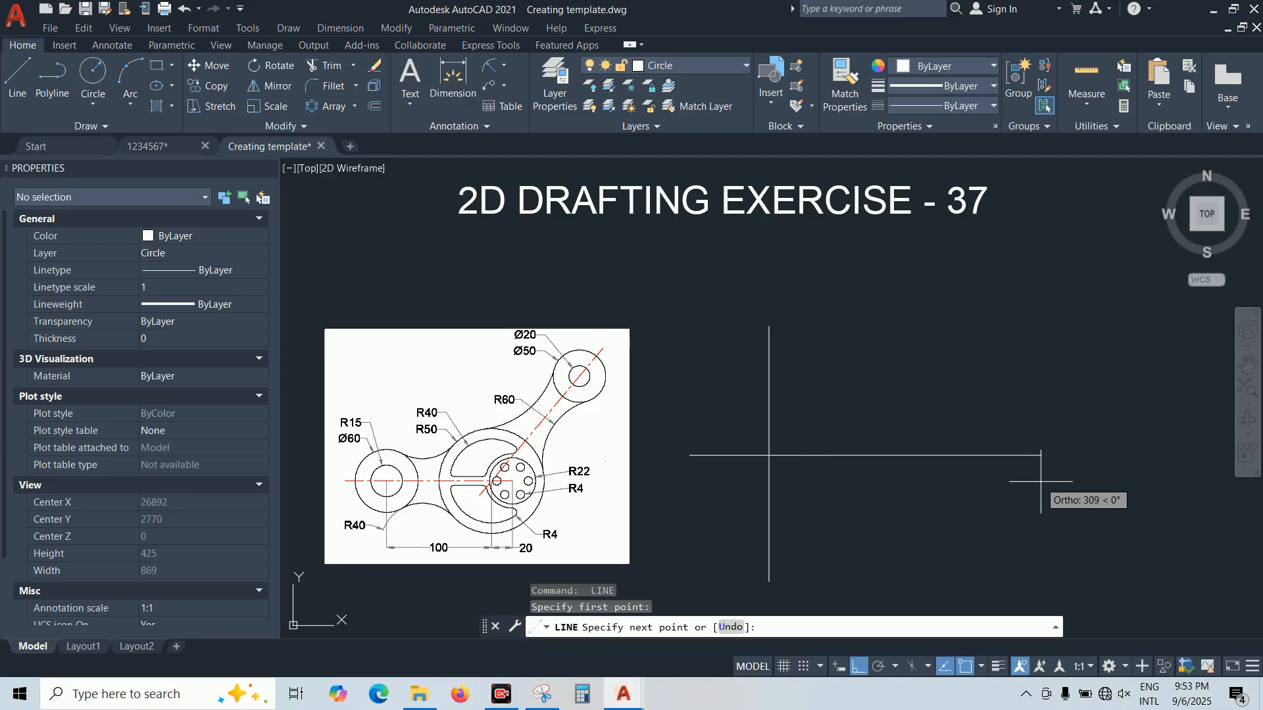
click(1060, 484)
key(Escape)
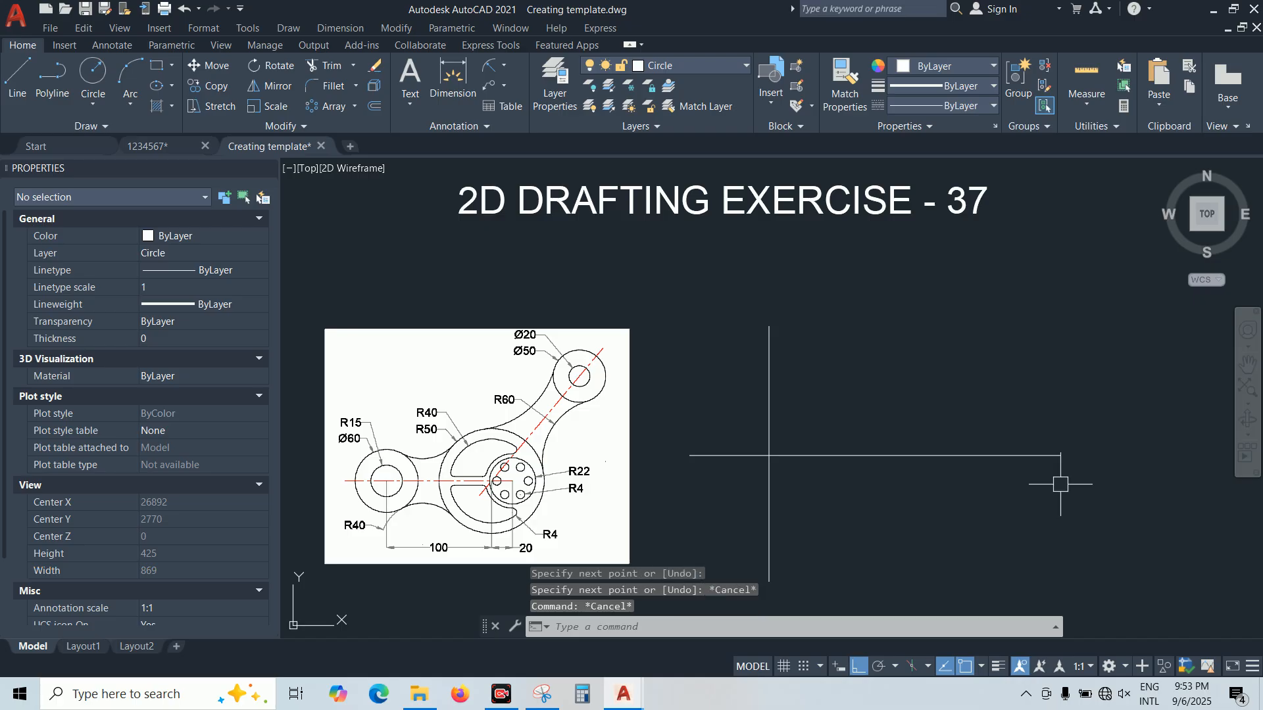
Offset the vertical centre line 100 units to the right
text(o)
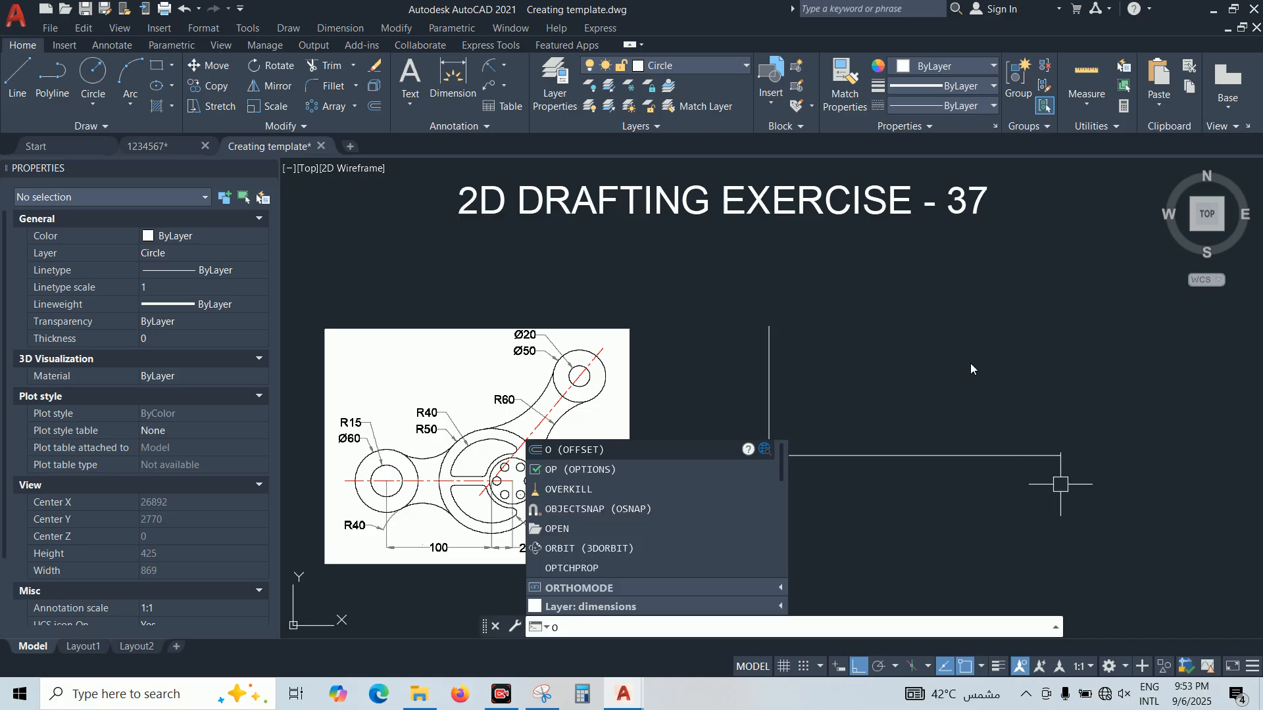
key(Return)
text(100)
key(Return)
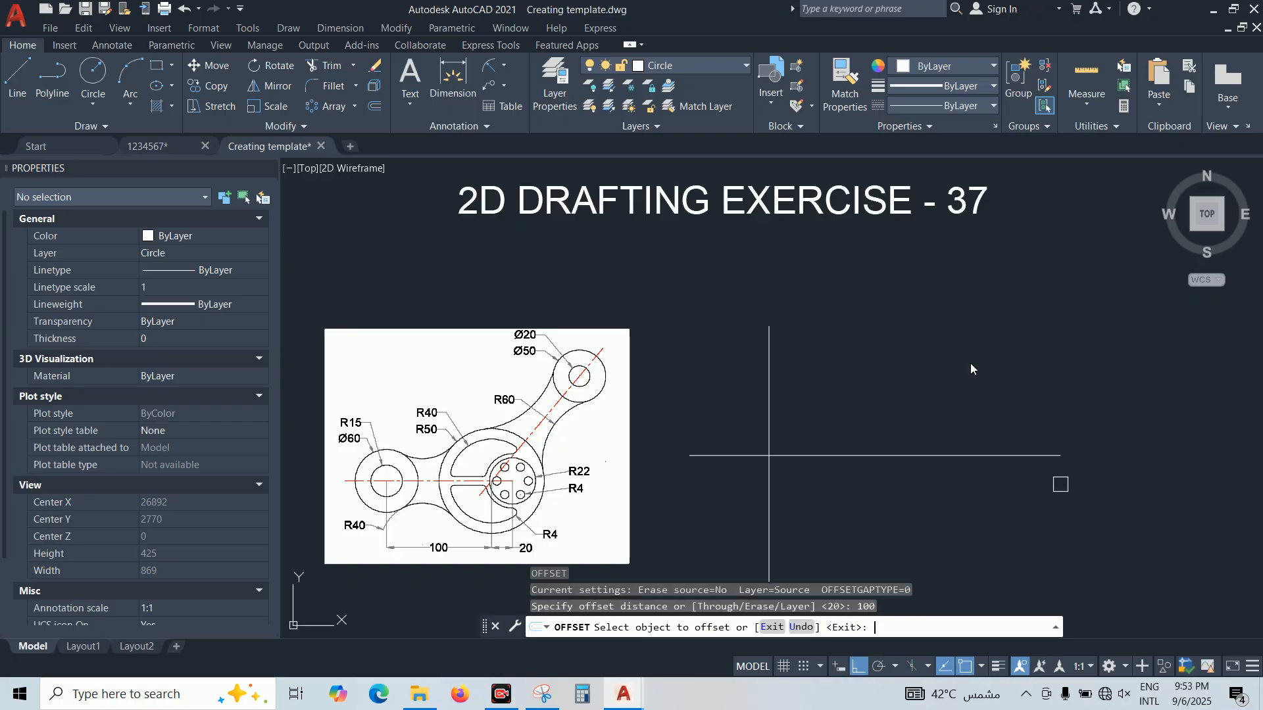
click(769, 488)
click(895, 493)
key(Escape)
Offset the second vertical line another 20 units to the right
text(o)
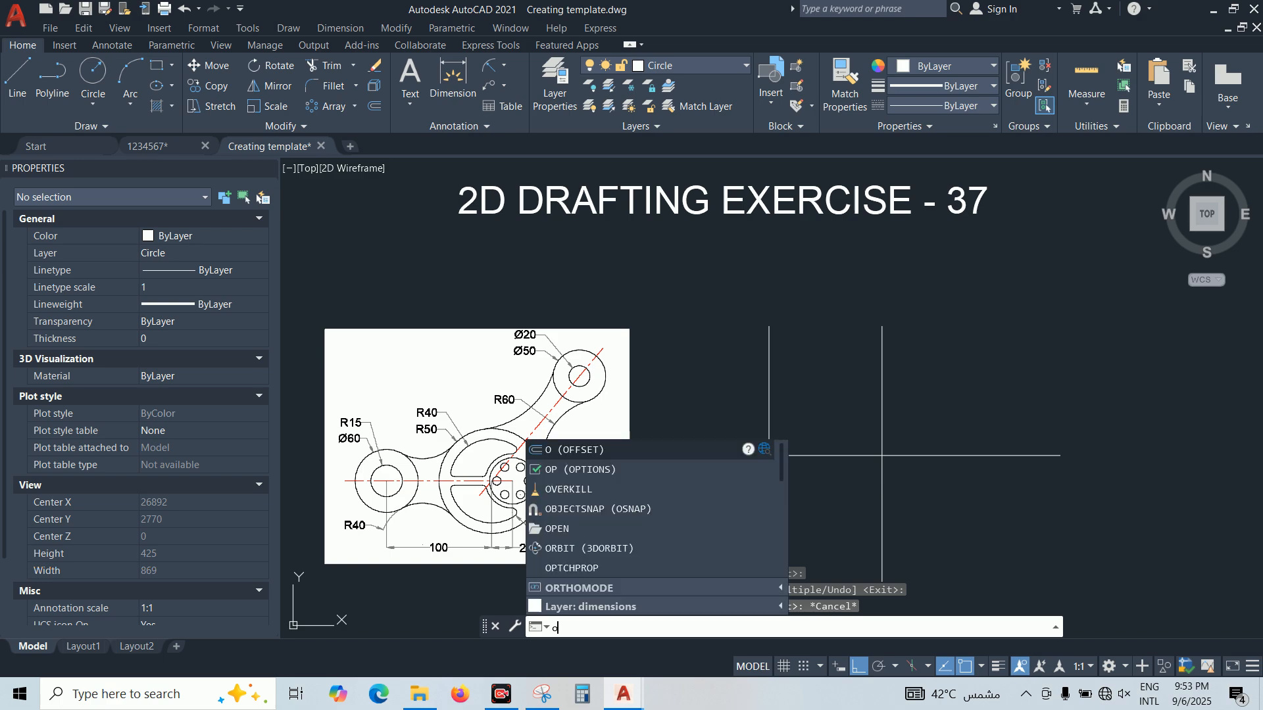
key(Return)
text(20)
key(Return)
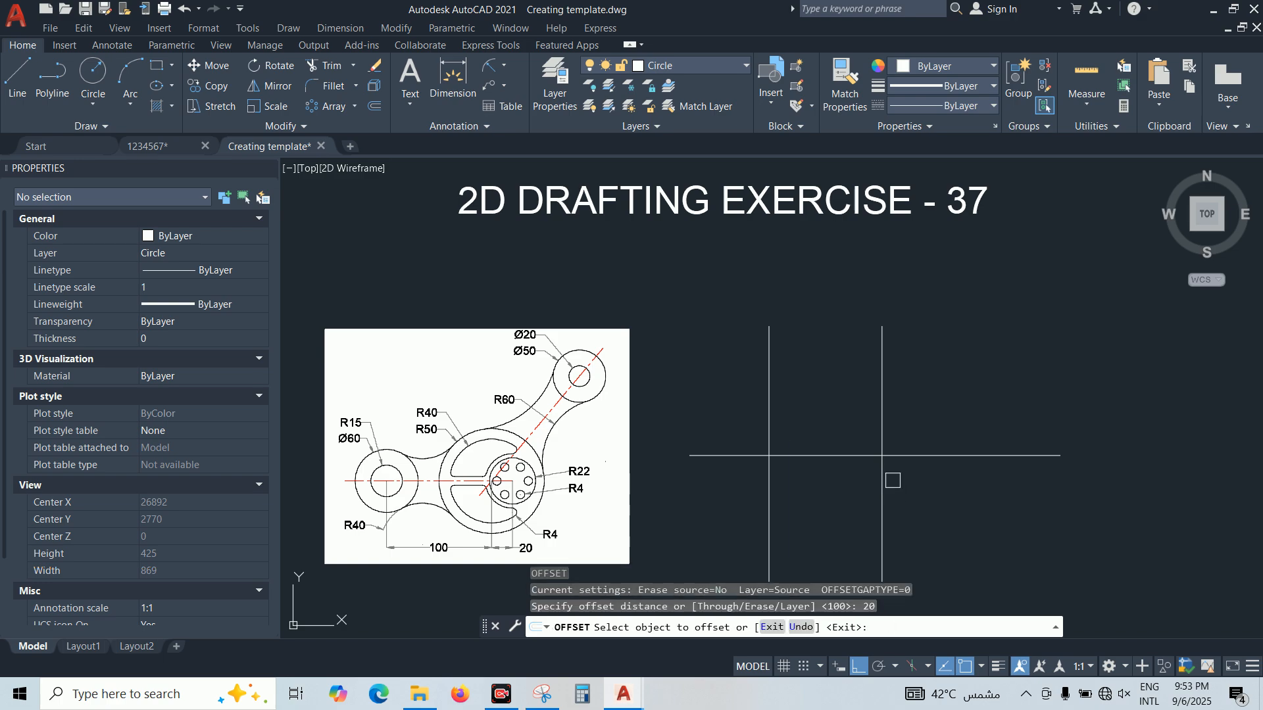
click(882, 475)
click(921, 480)
key(Escape)
key(Escape)
Draw a 60-diameter circle centred where the leftmost vertical line crosses the horizontal centre line
text(c)
key(Return)
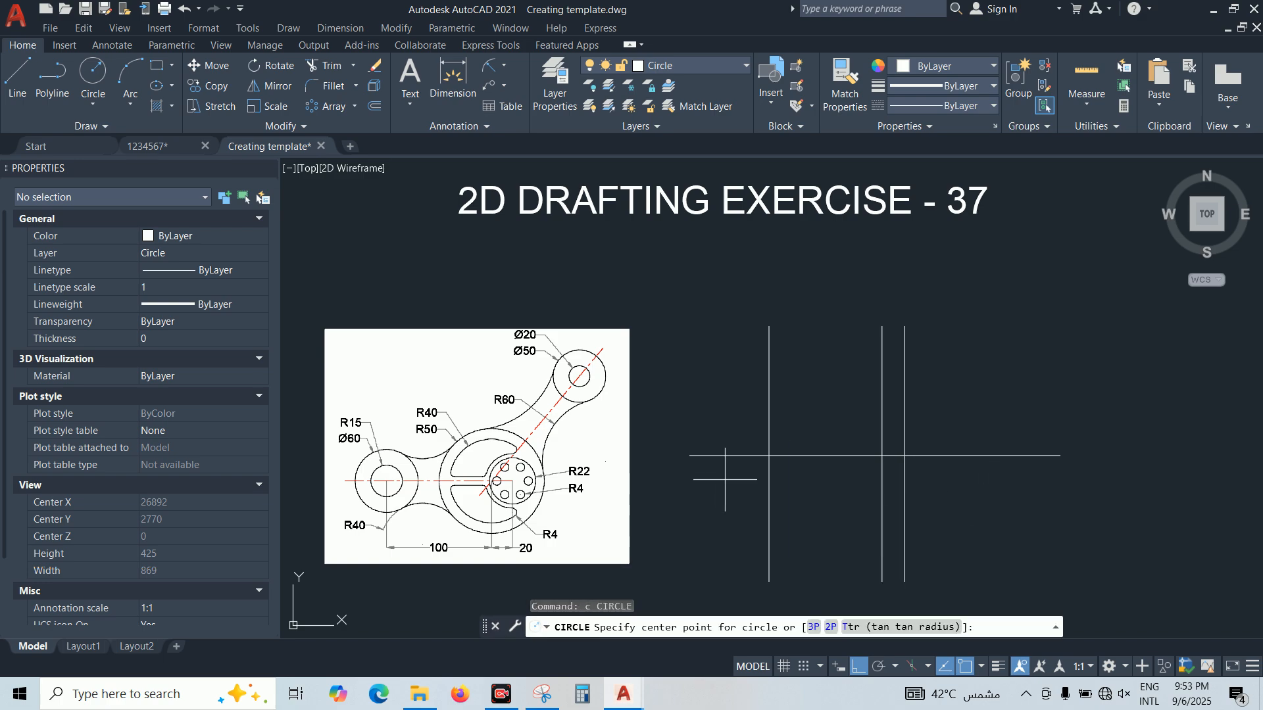
click(769, 455)
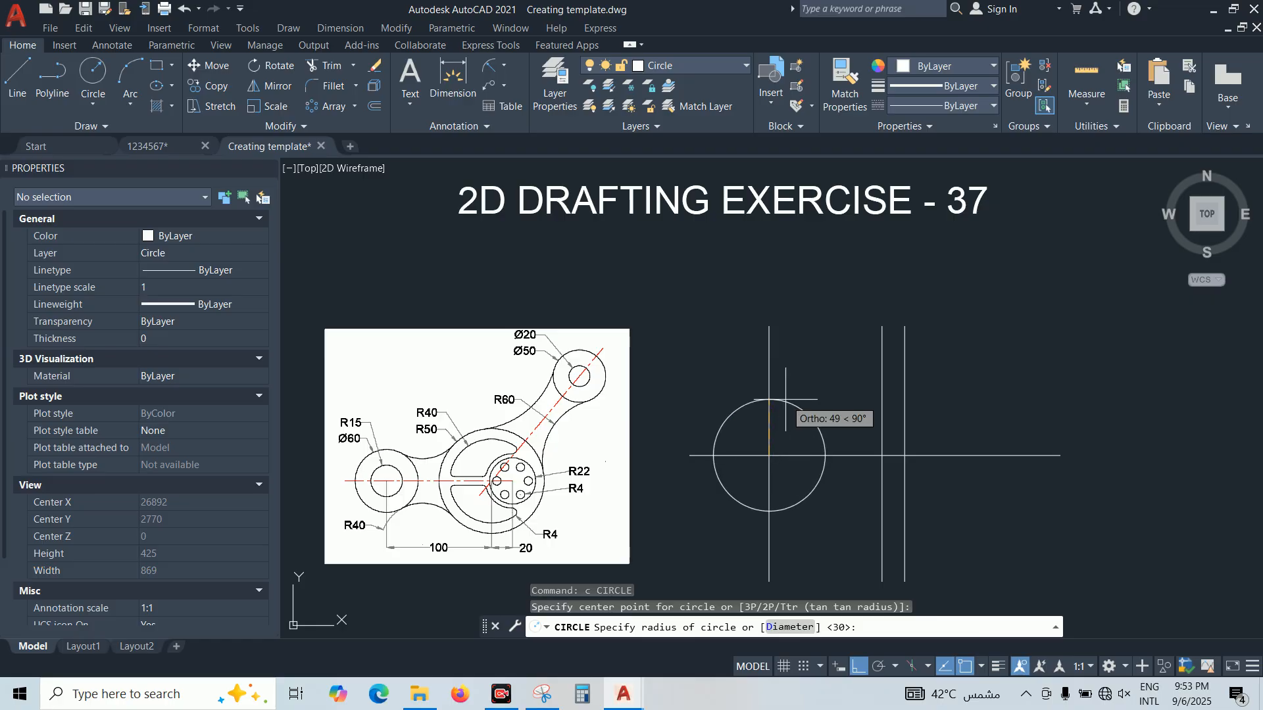
text(d)
key(Return)
text(60)
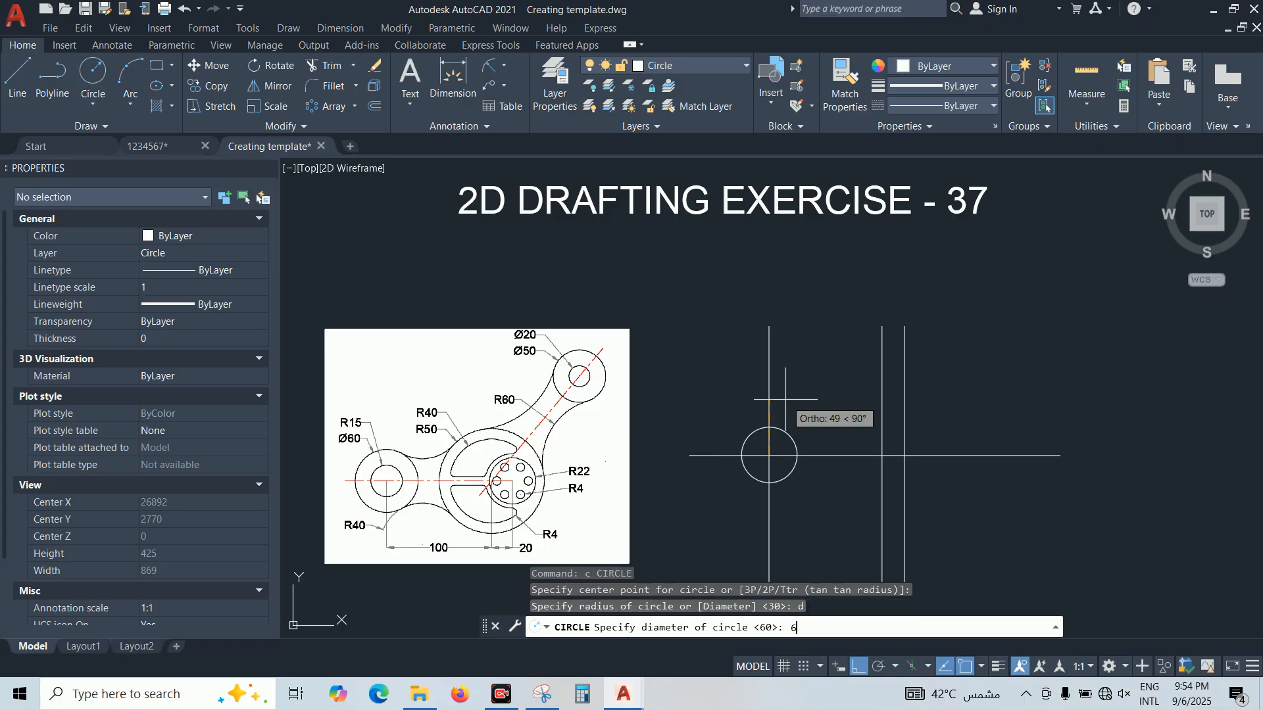
key(Return)
Add a concentric circle of radius 15 inside the 60-diameter circle
key(Return)
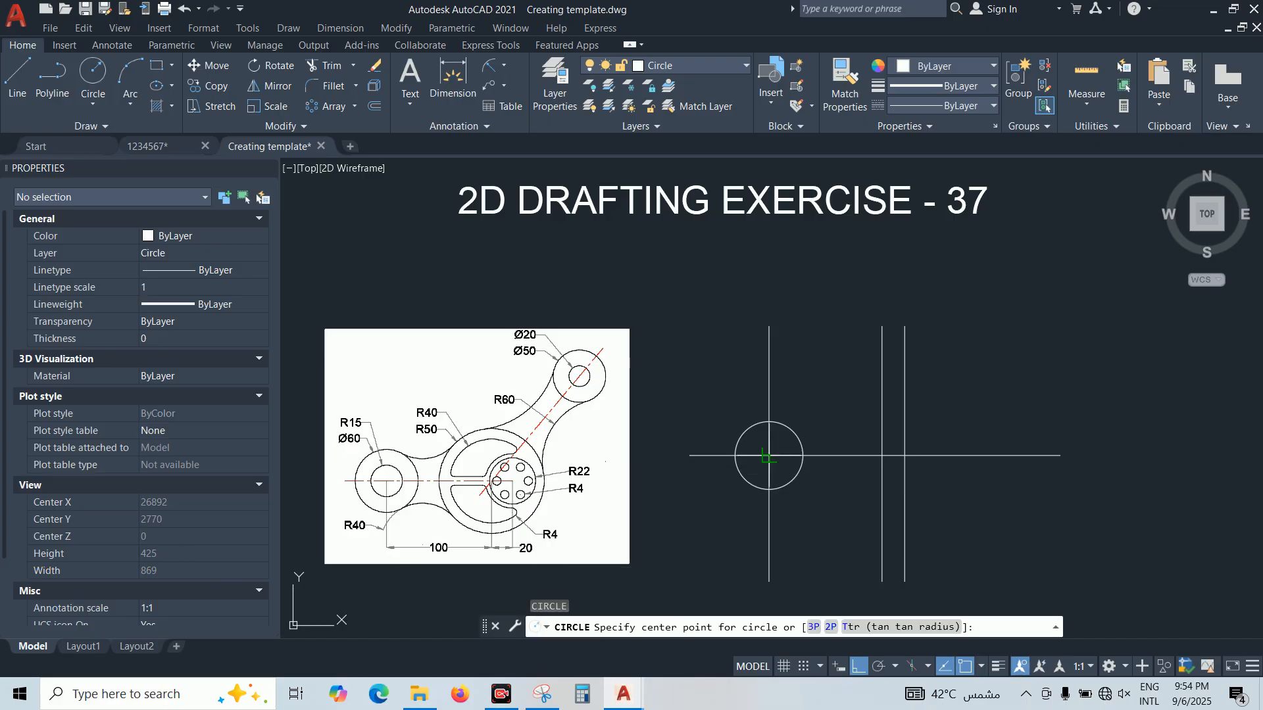
click(769, 455)
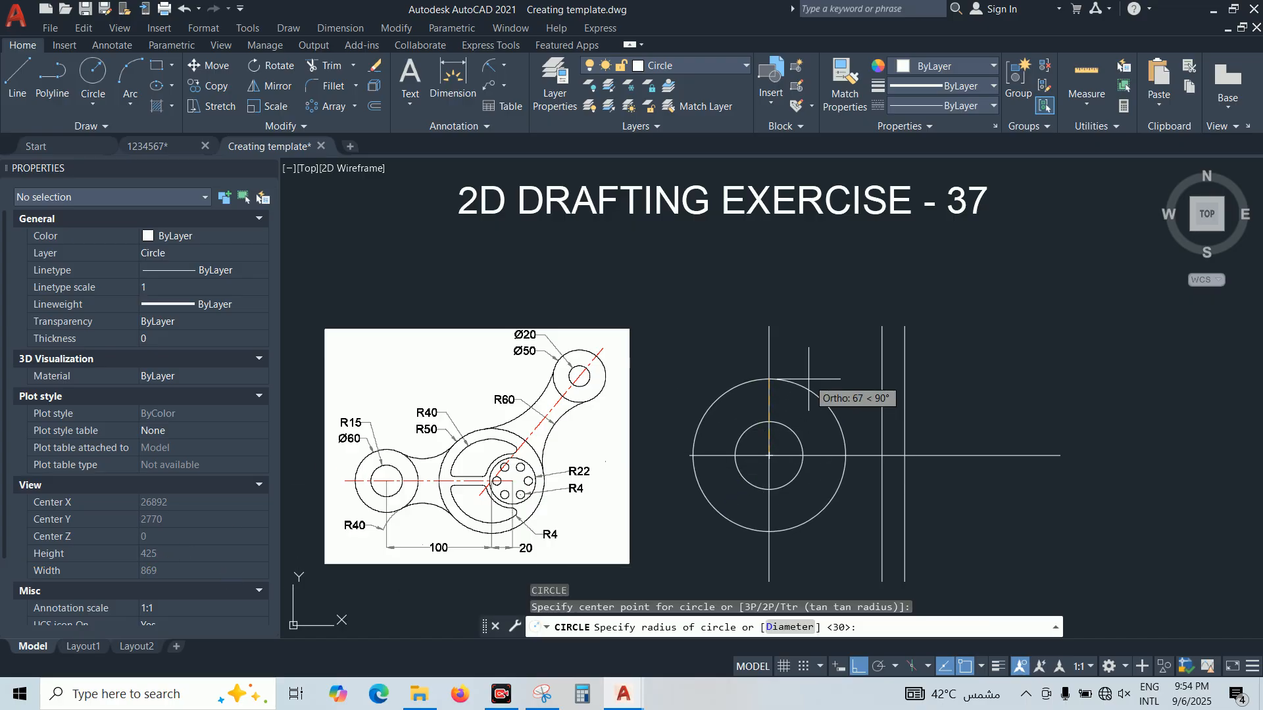
text(r)
key(Return)
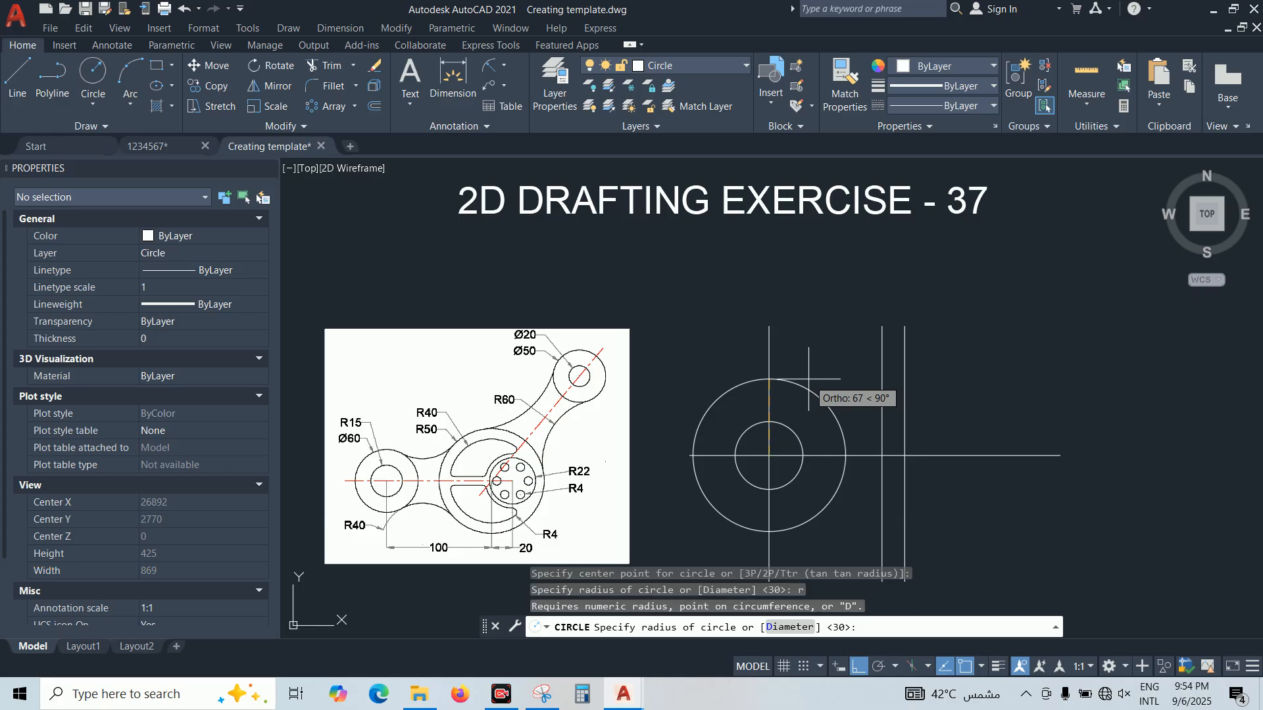
text(15)
key(Return)
key(Escape)
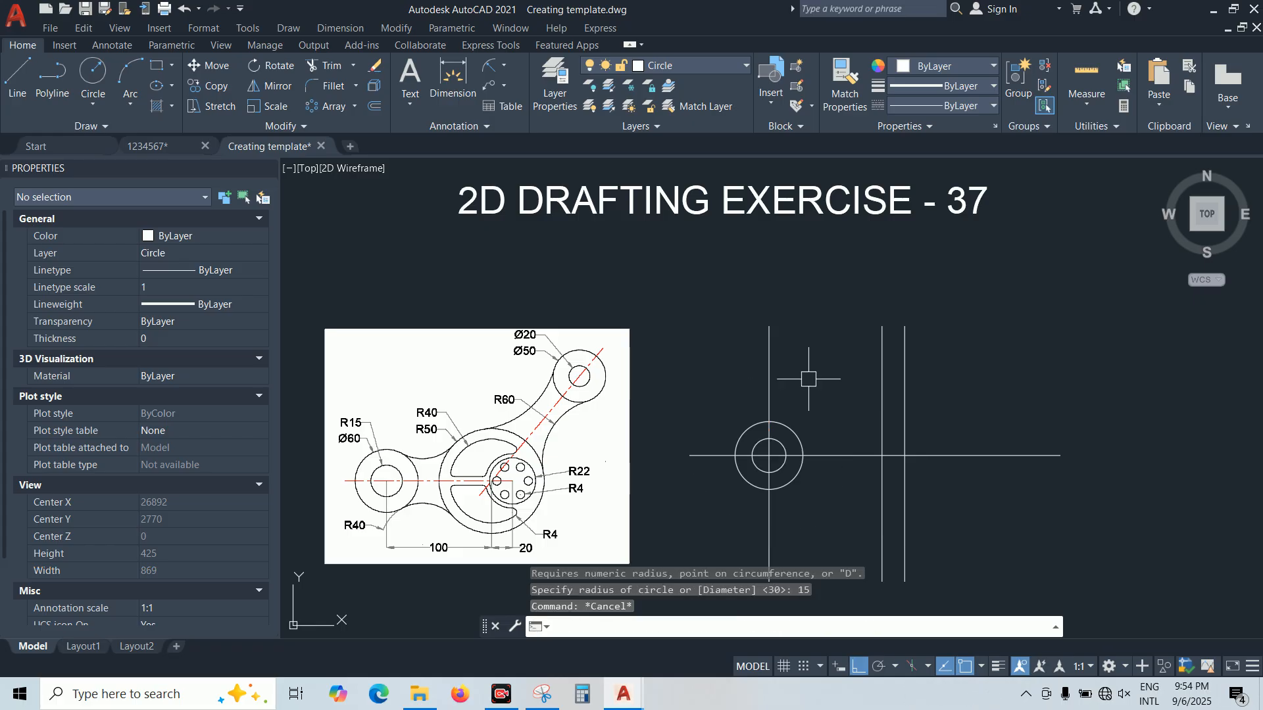
key(Escape)
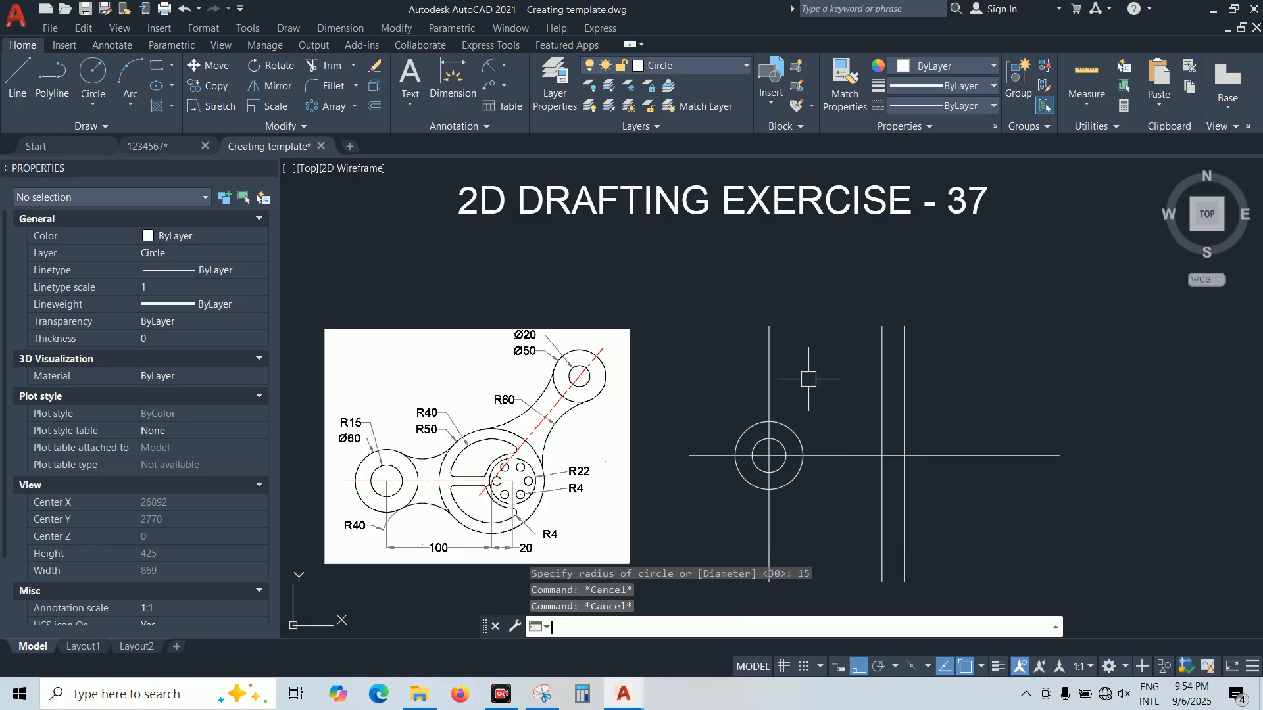
Draw a circle of radius 50 centred where the middle vertical line crosses the horizontal centre line
text(c)
key(Return)
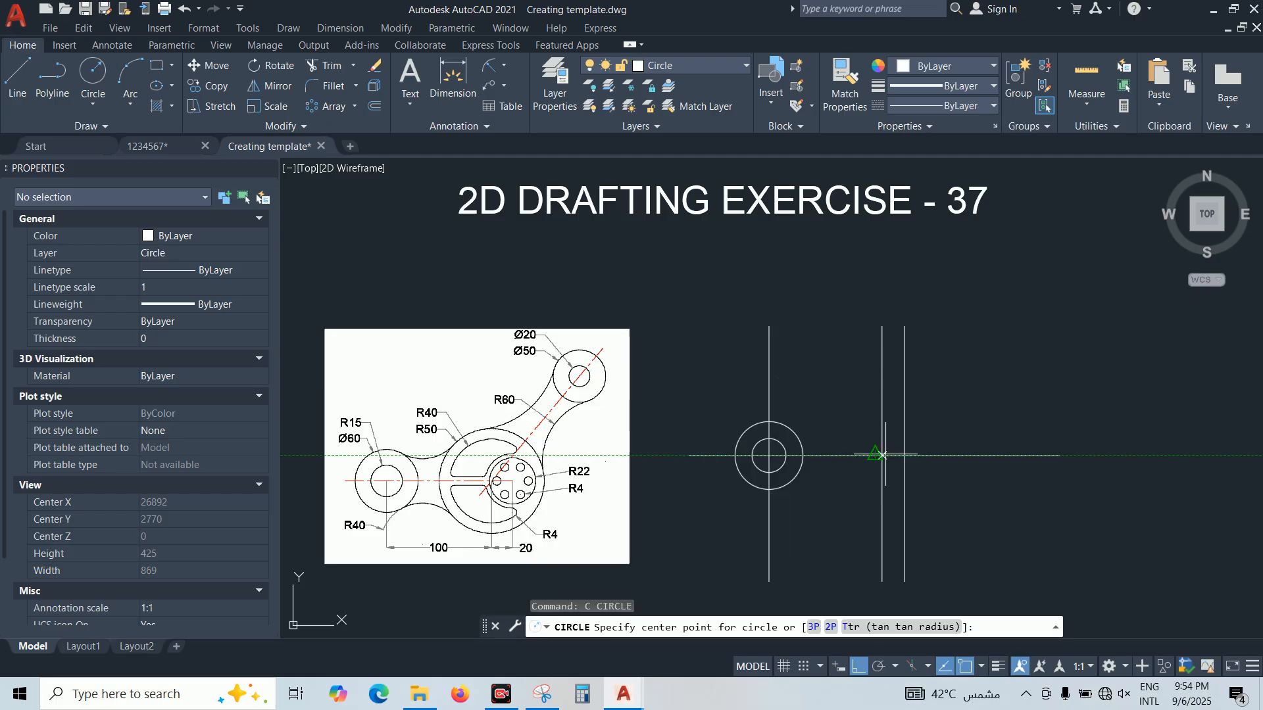
click(881, 455)
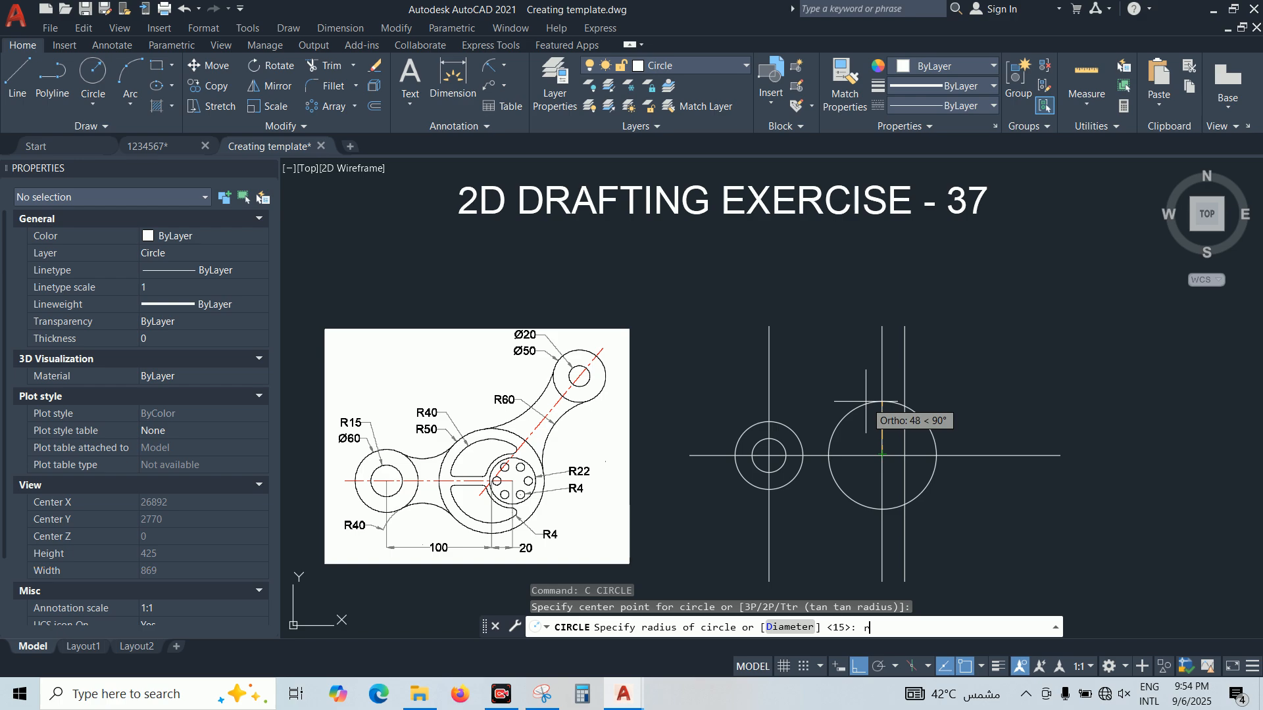
text(r)
key(Return)
text(50)
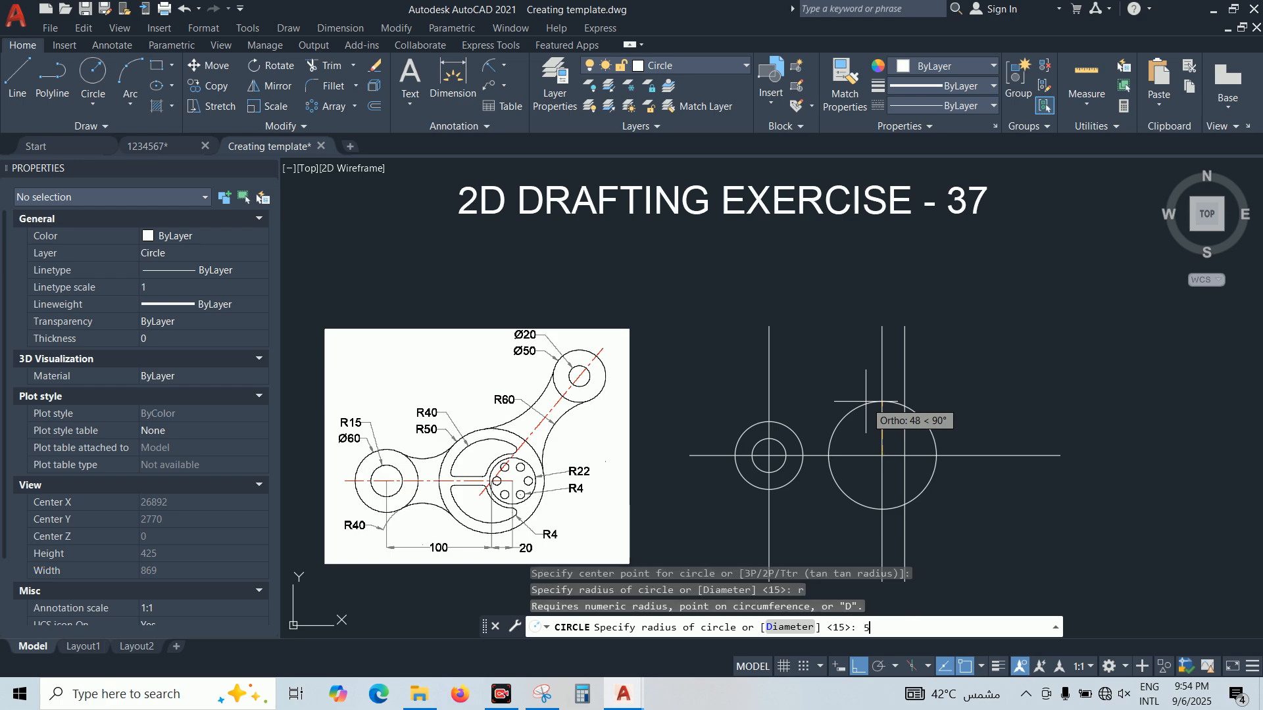
key(Return)
key(Escape)
Offset the radius 50 circle 10 units inward
text(o)
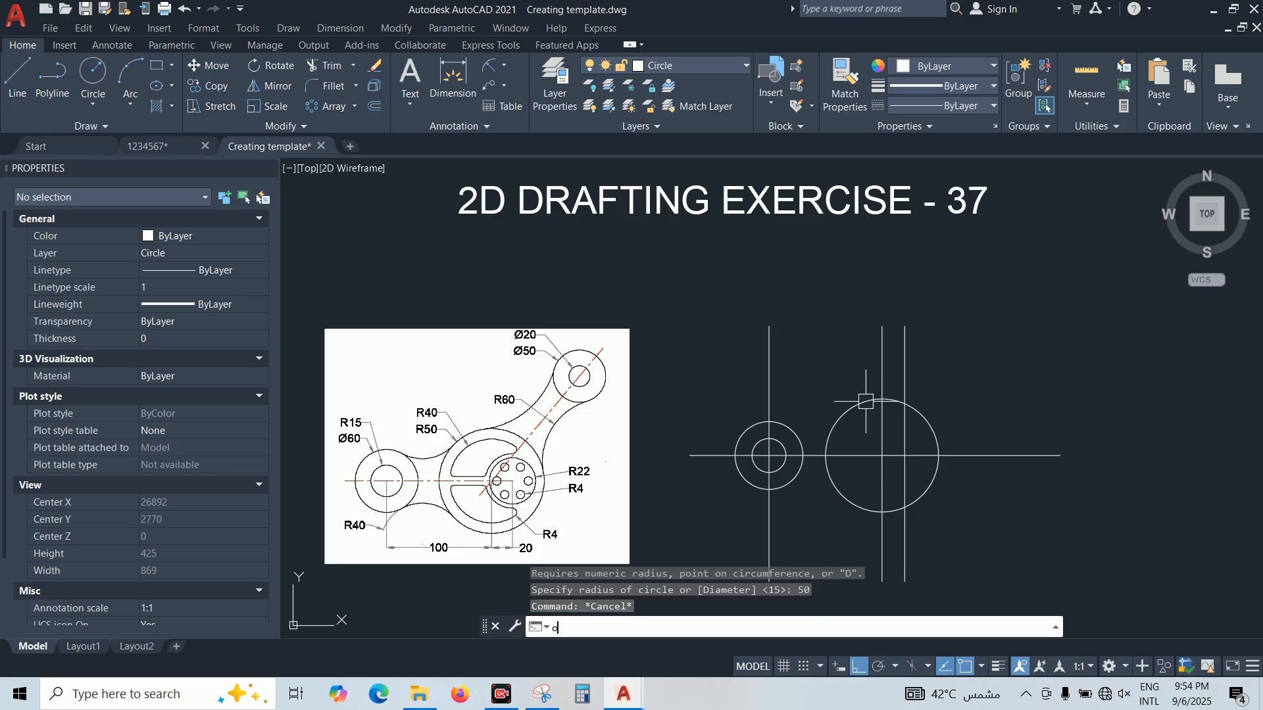
key(Return)
text(10)
key(Return)
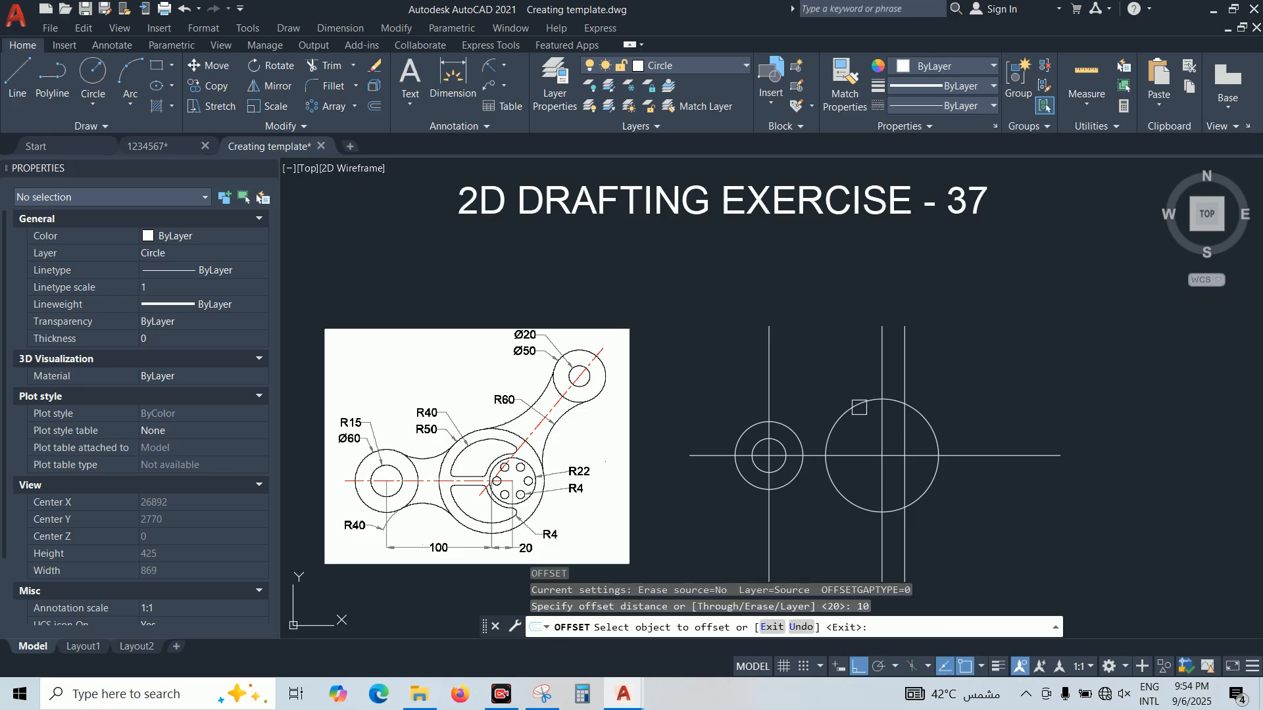
click(859, 404)
click(868, 432)
key(Escape)
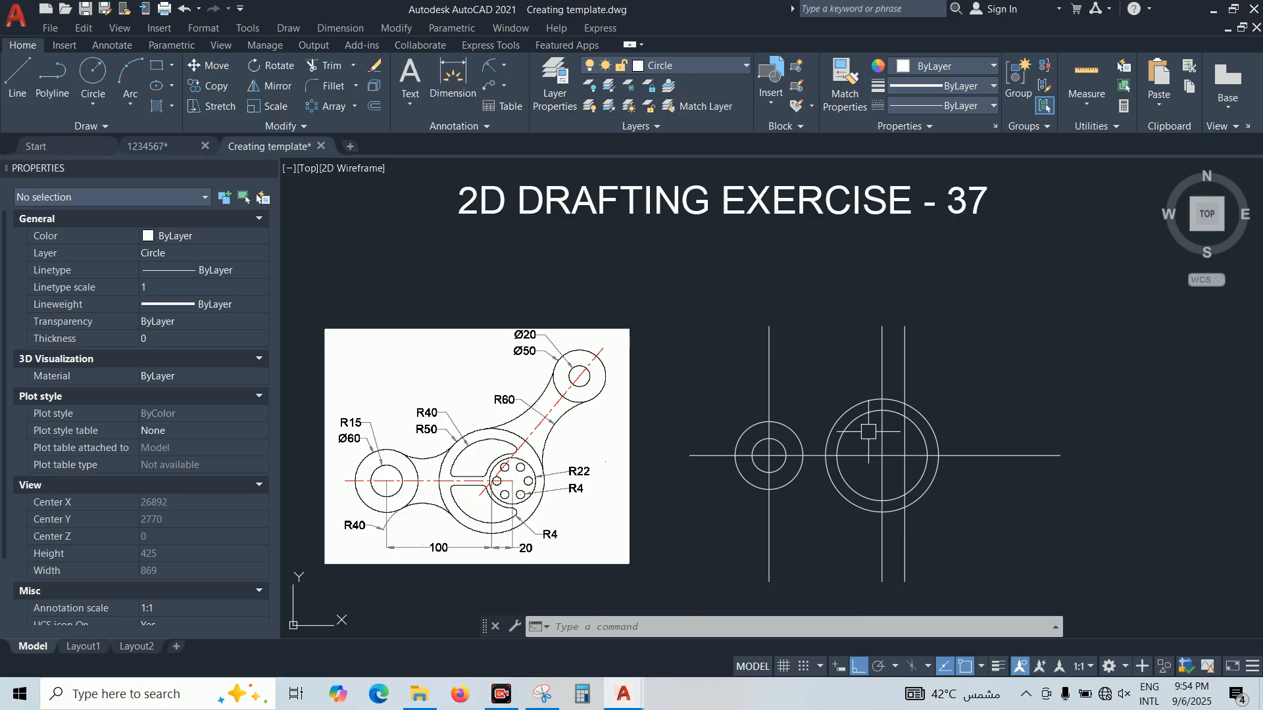
Draw a circle of radius 22 centred where the rightmost vertical line crosses the horizontal centre line
text(c)
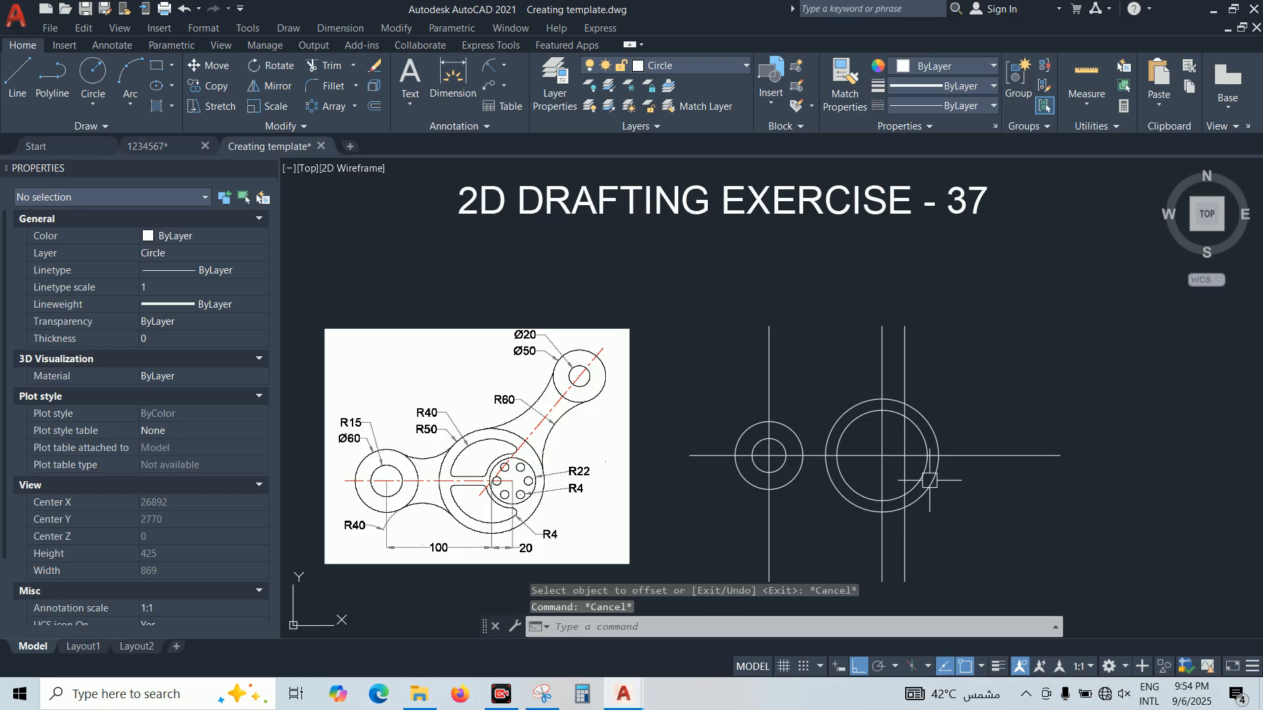
key(Return)
click(904, 455)
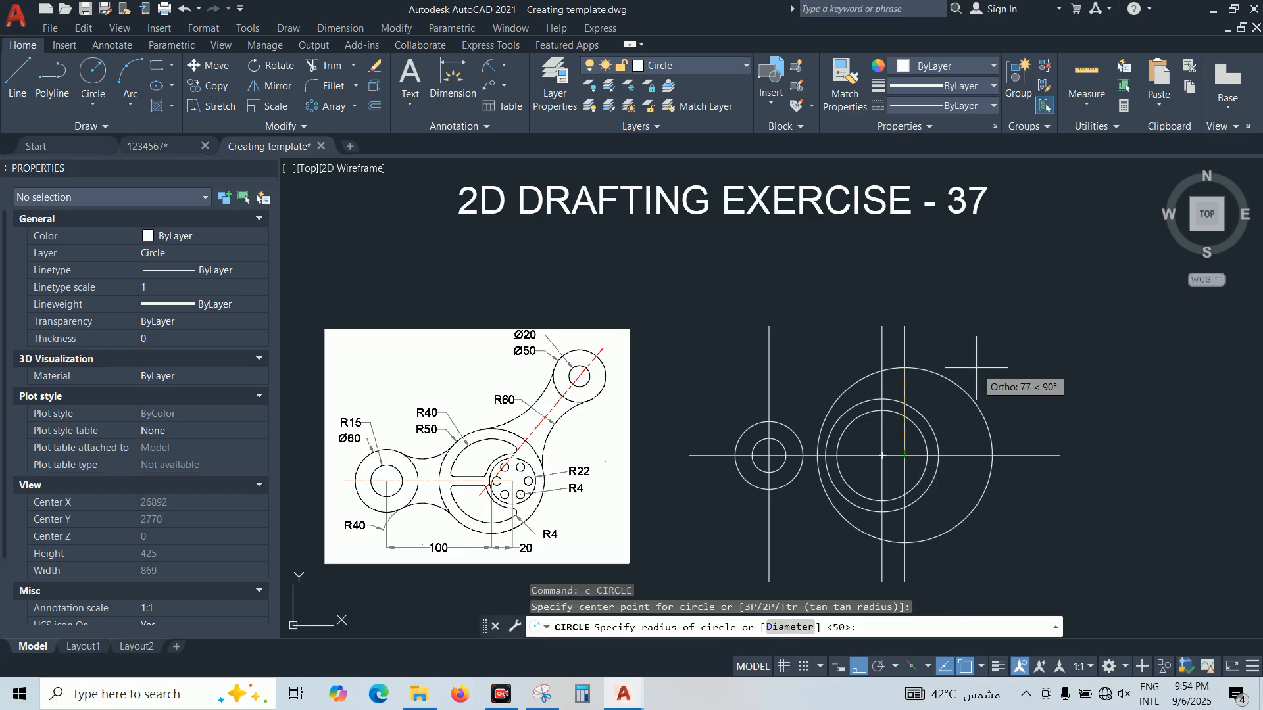
text(r)
key(Return)
text(22)
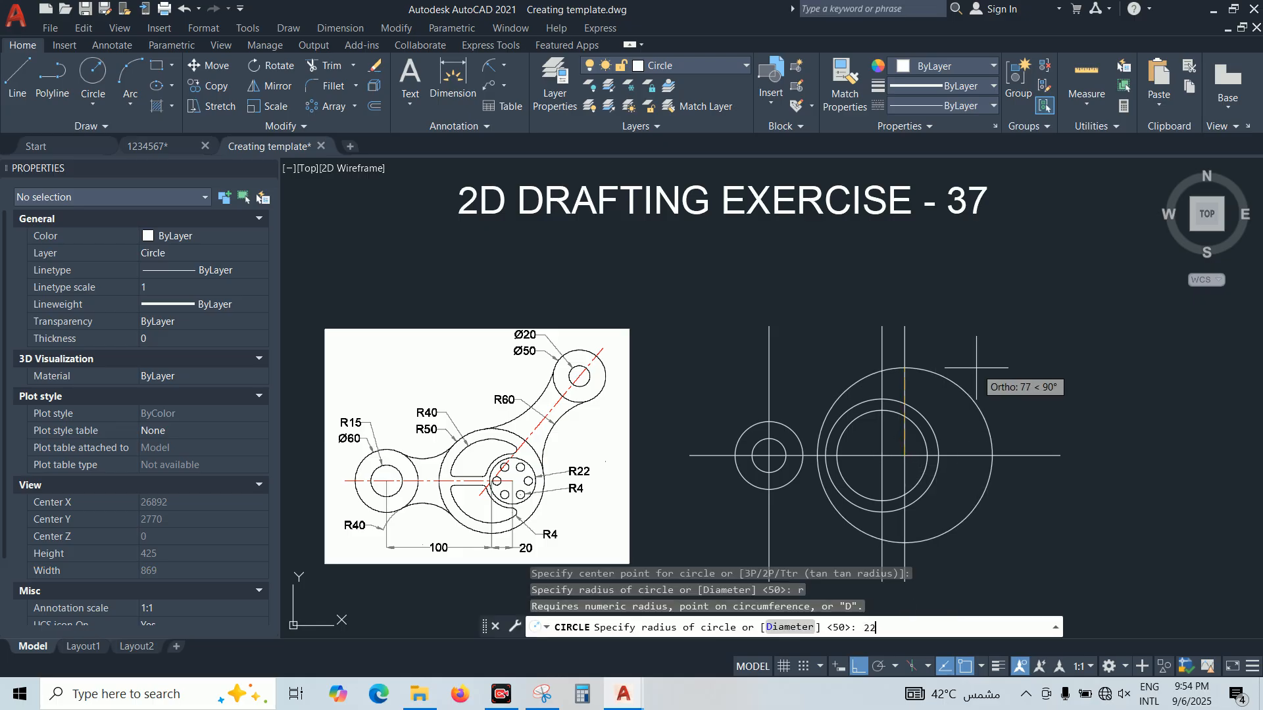
key(Return)
key(Escape)
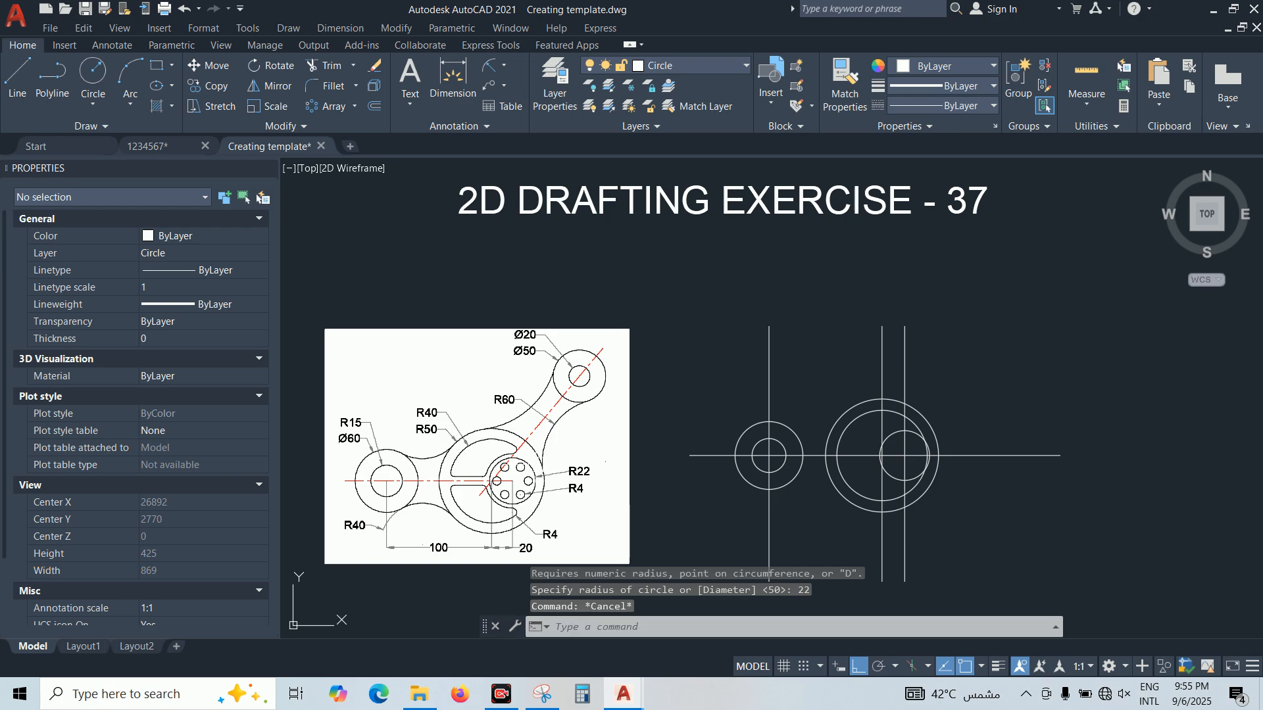
Offset the horizontal centre line 4 units upward
text(o)
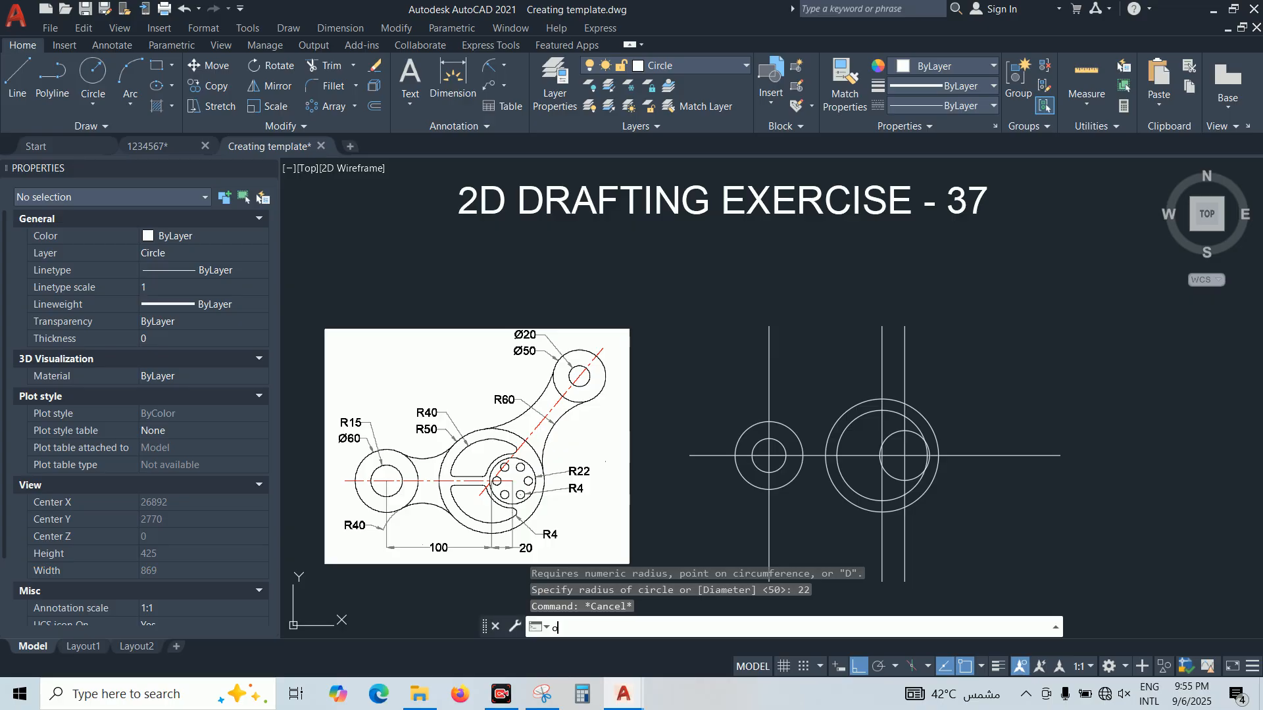
key(Return)
text(4)
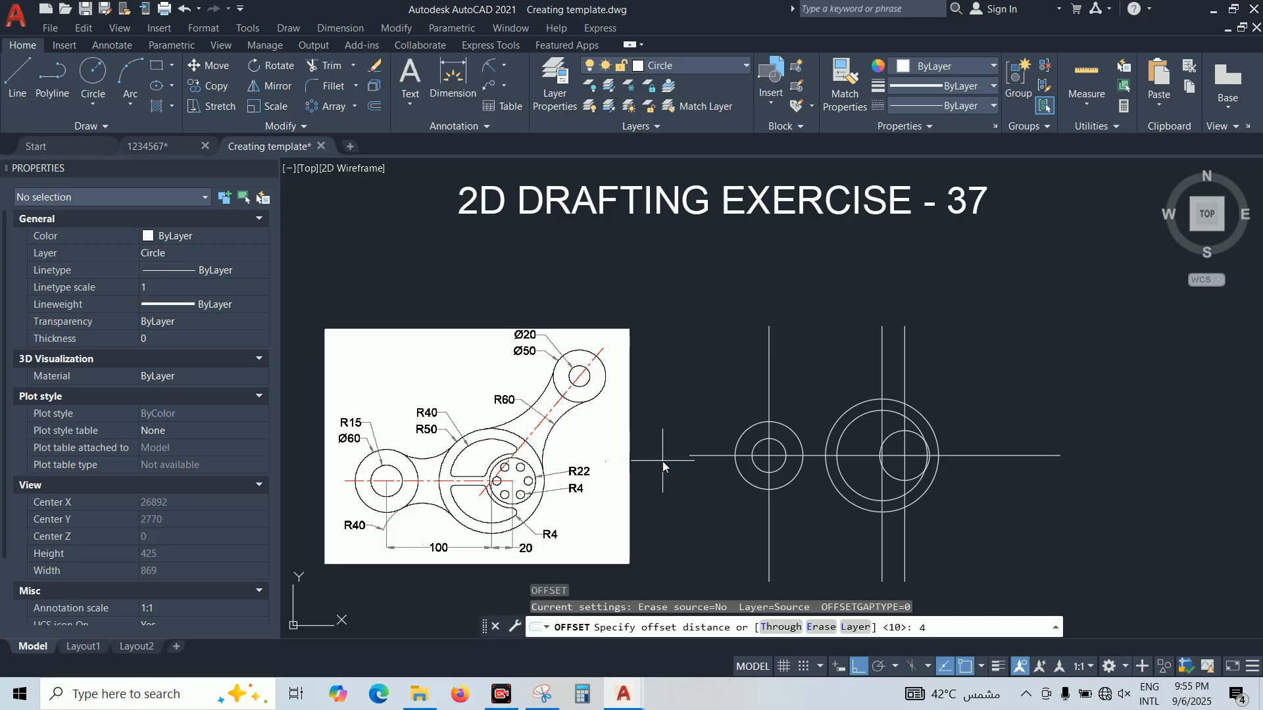
key(Return)
click(953, 455)
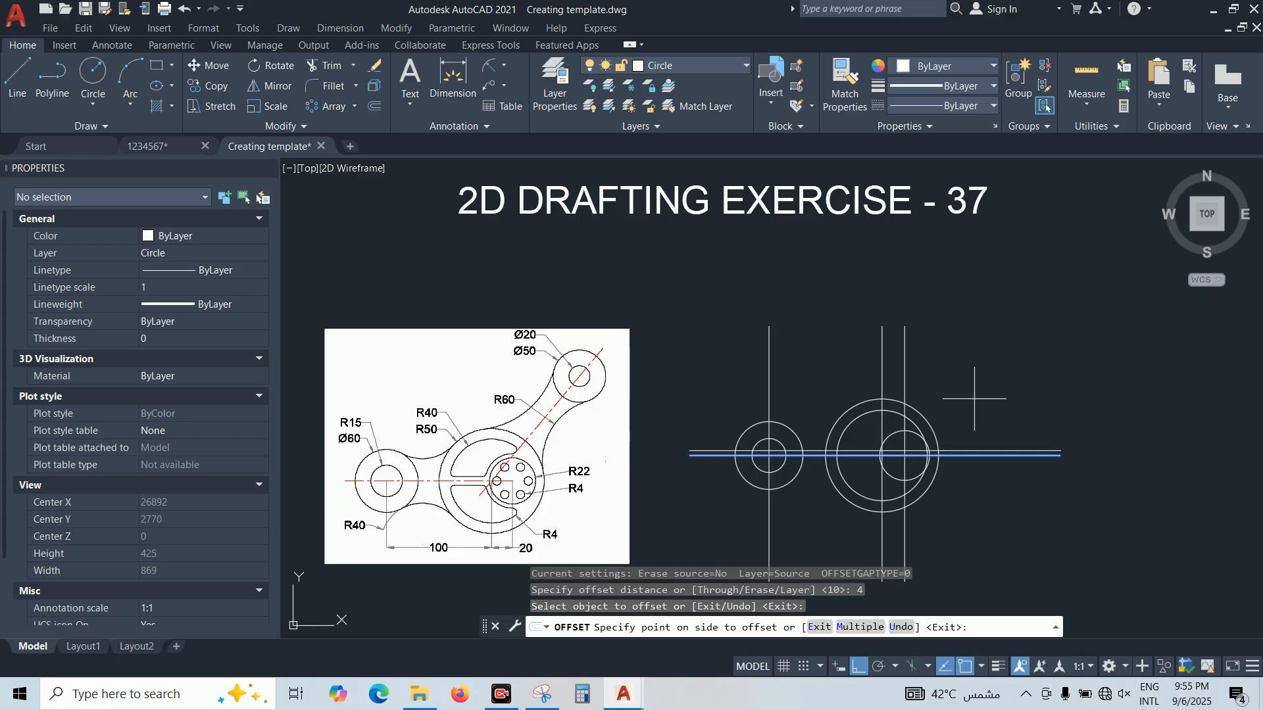
click(974, 399)
key(Escape)
text(f)
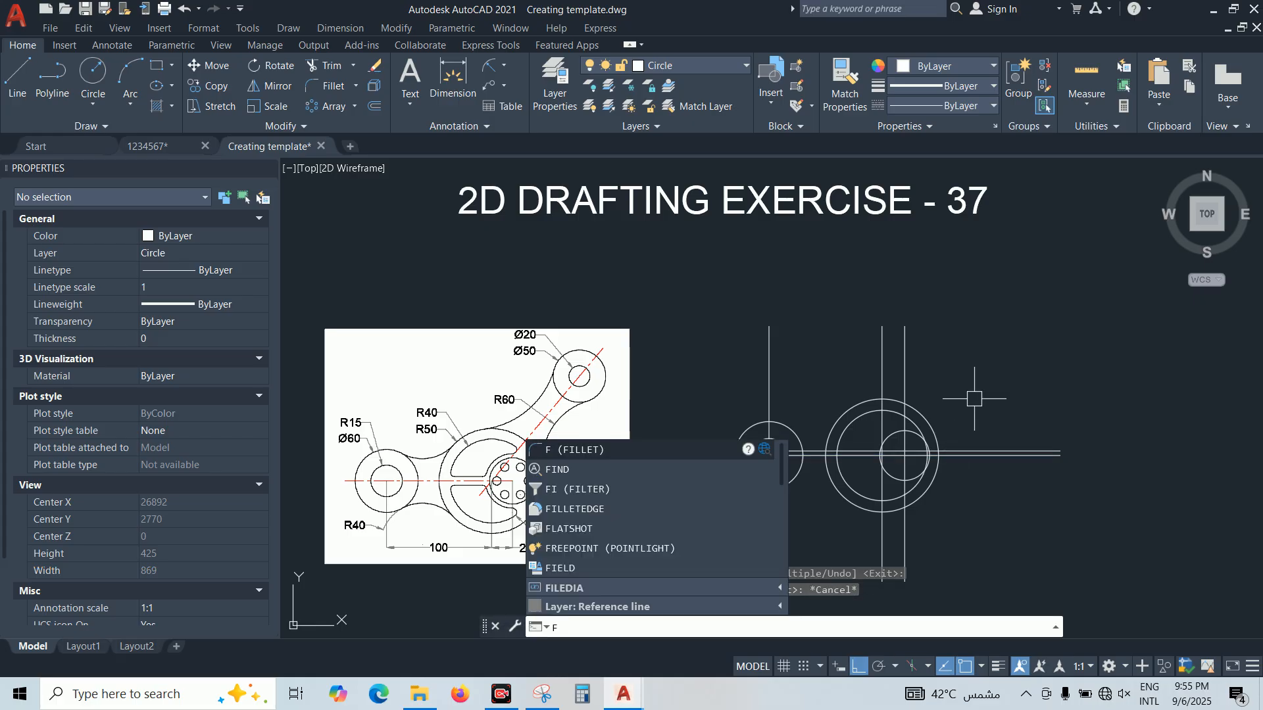
key(Return)
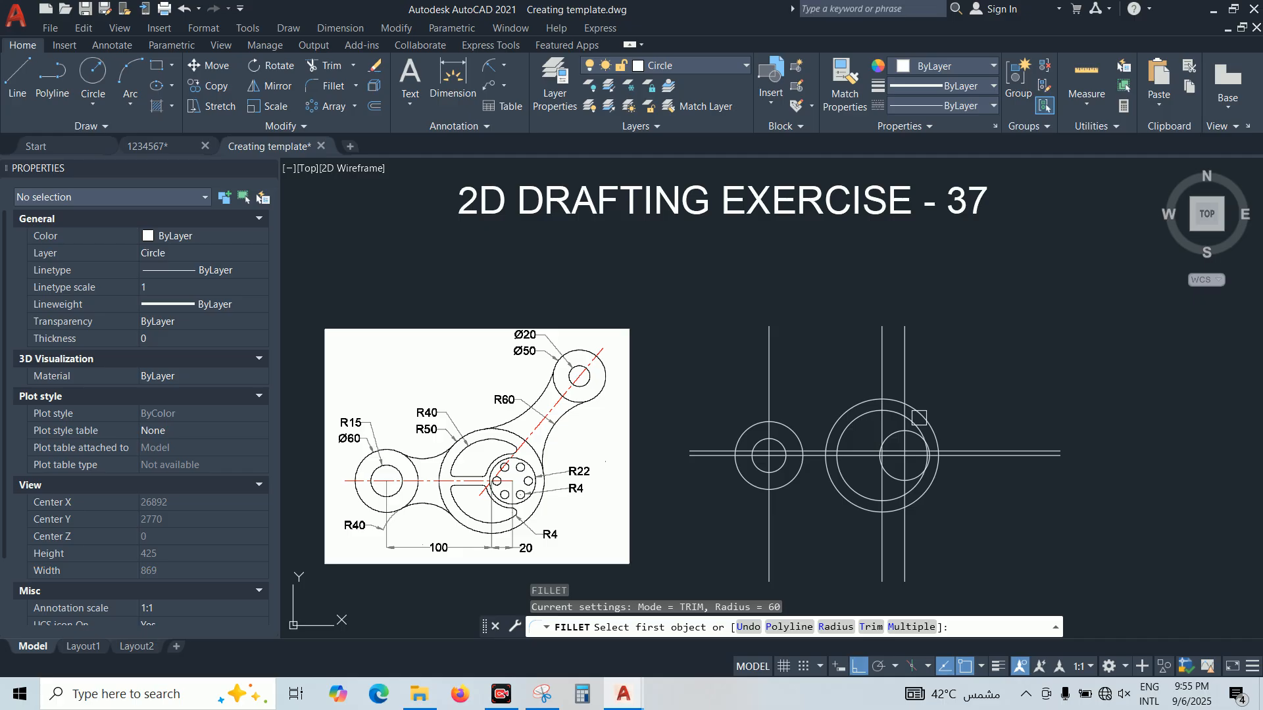
key(Escape)
key(Escape)
key(Escape)
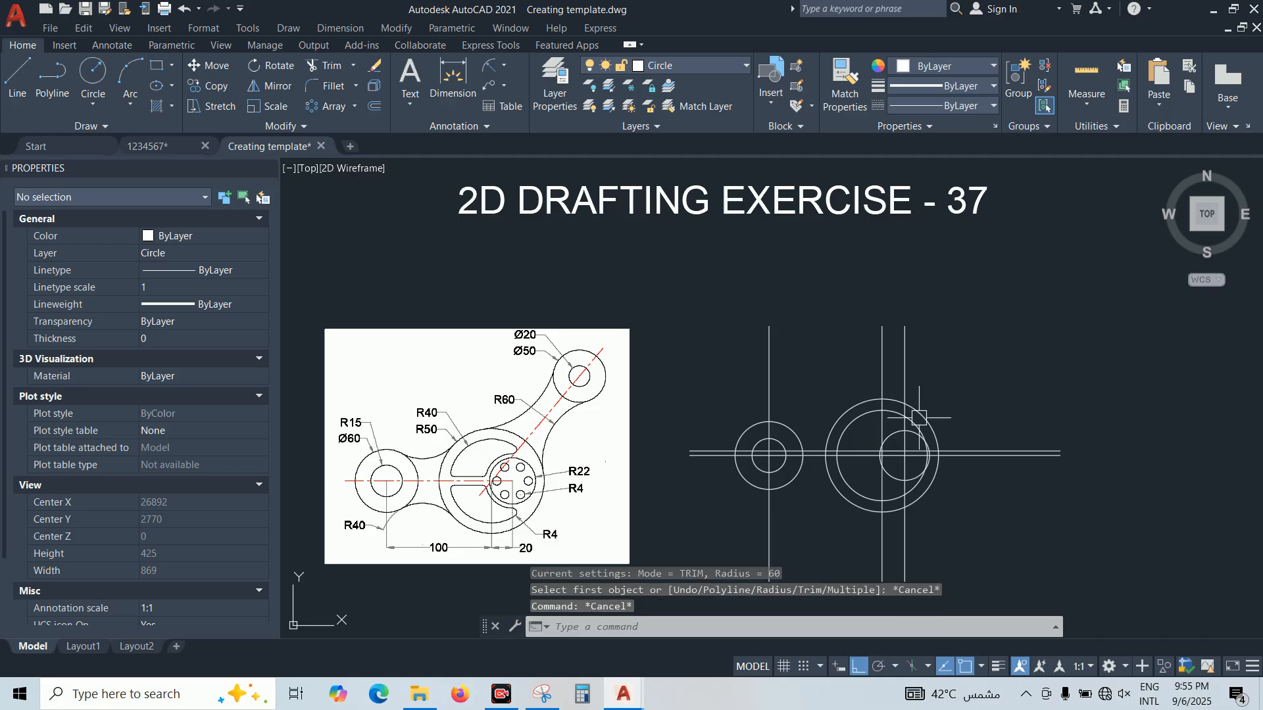
Fillet the left outer circle and the radius 50 circle with radius 40 above the horizontal centre line
text(f)
key(Return)
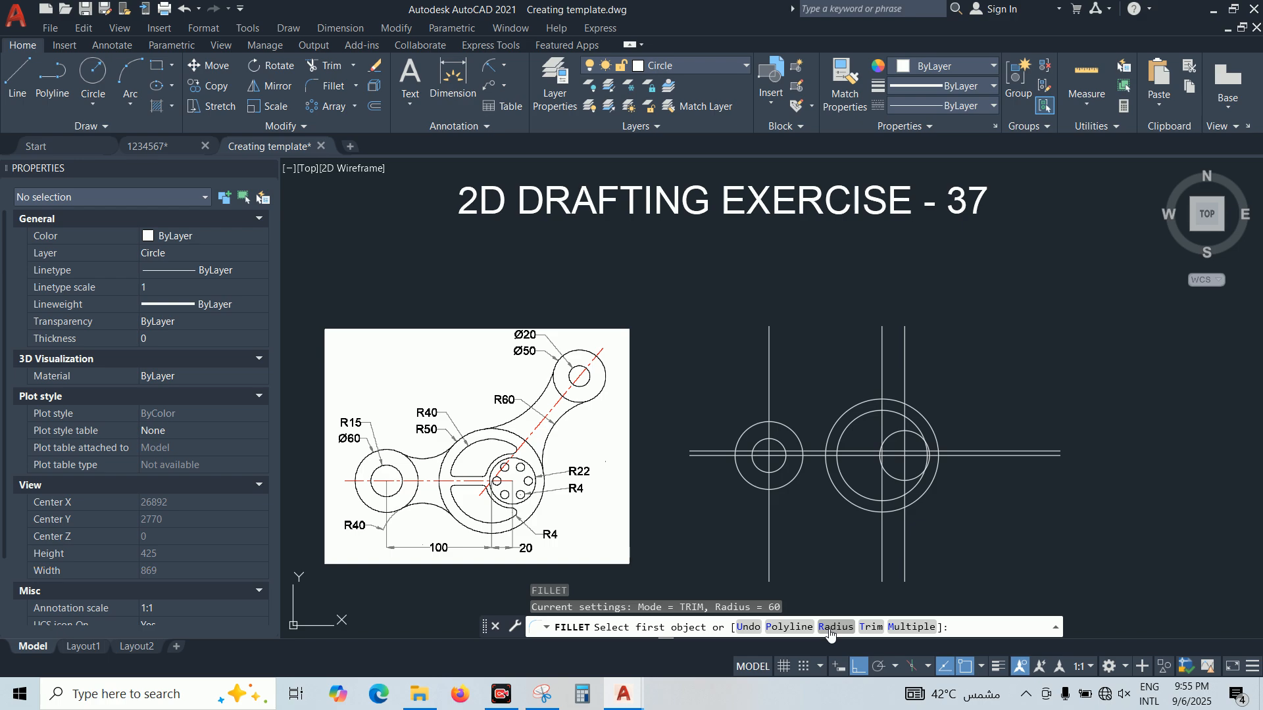
text(r)
key(Return)
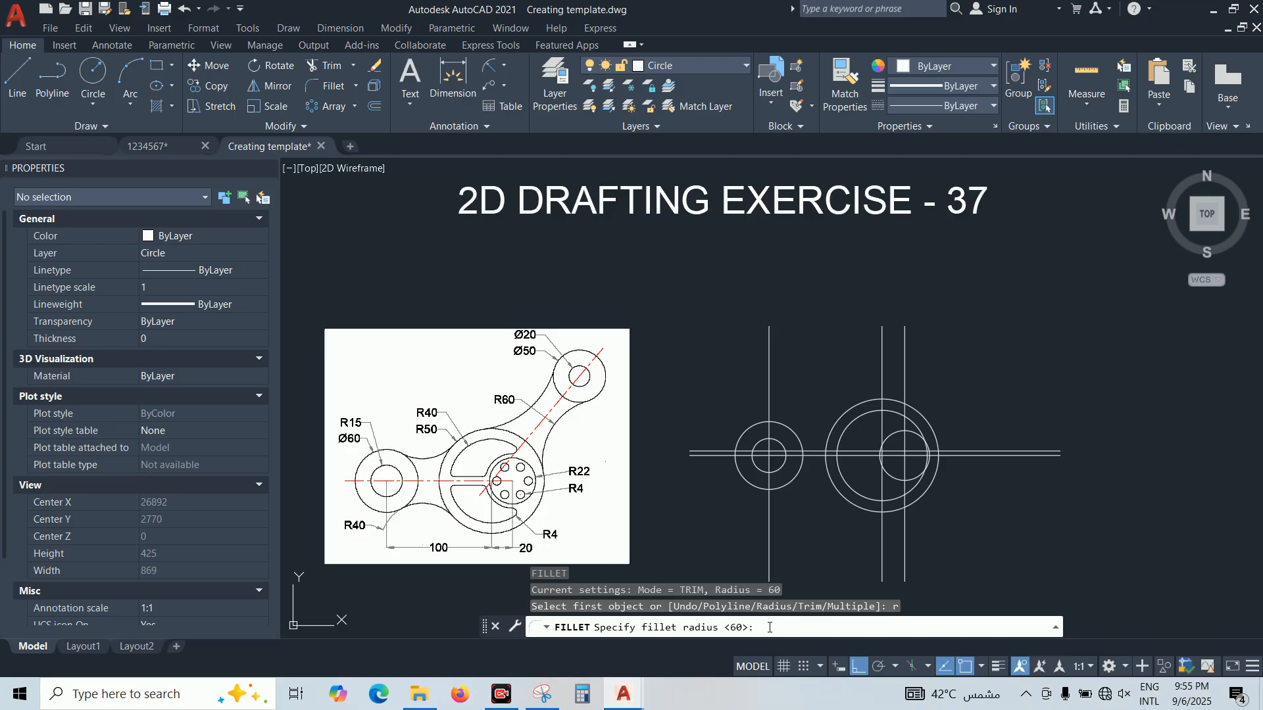
text(40)
key(Return)
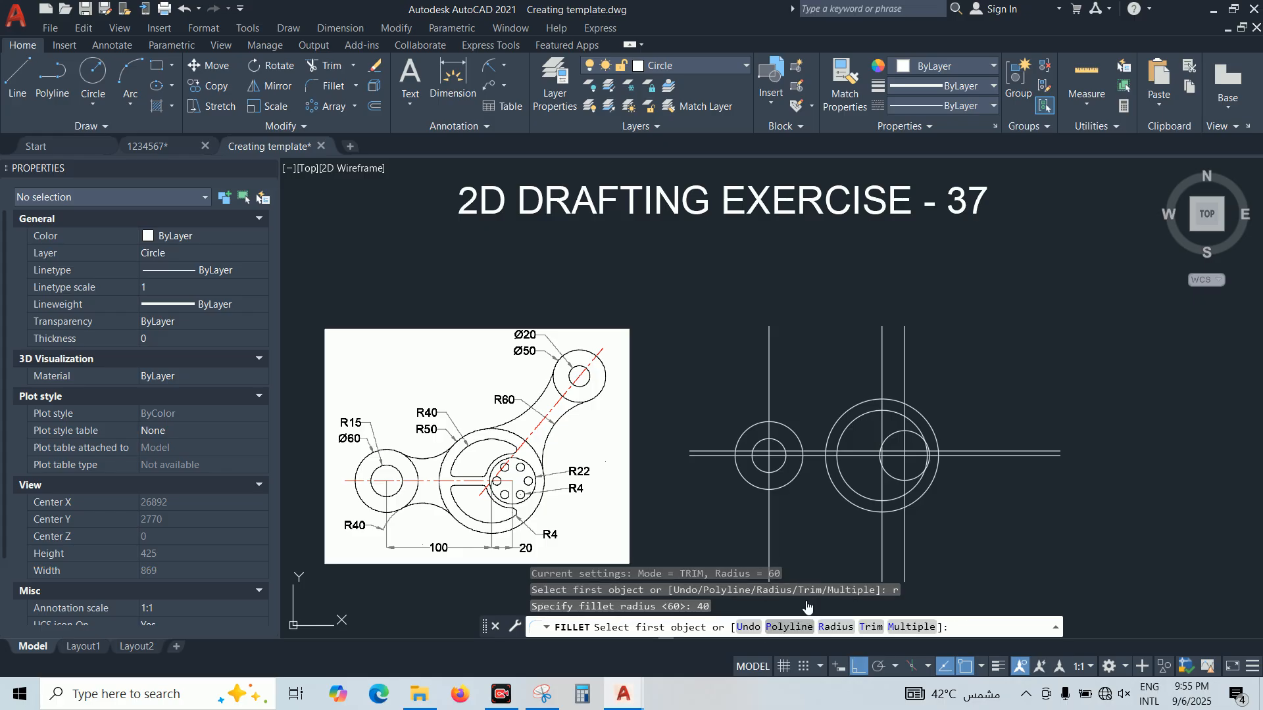
click(791, 423)
click(868, 400)
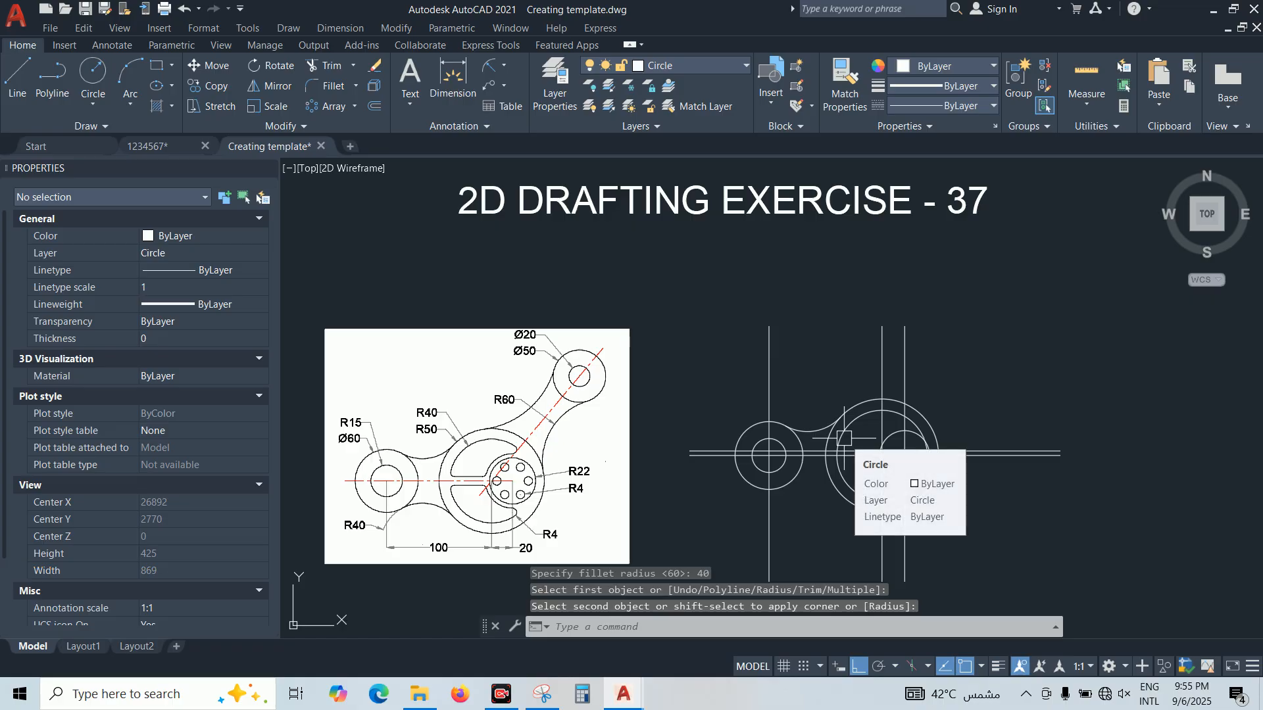
Add a matching radius 40 fillet between the left outer circle and the radius 50 circle below the centre line
key(Return)
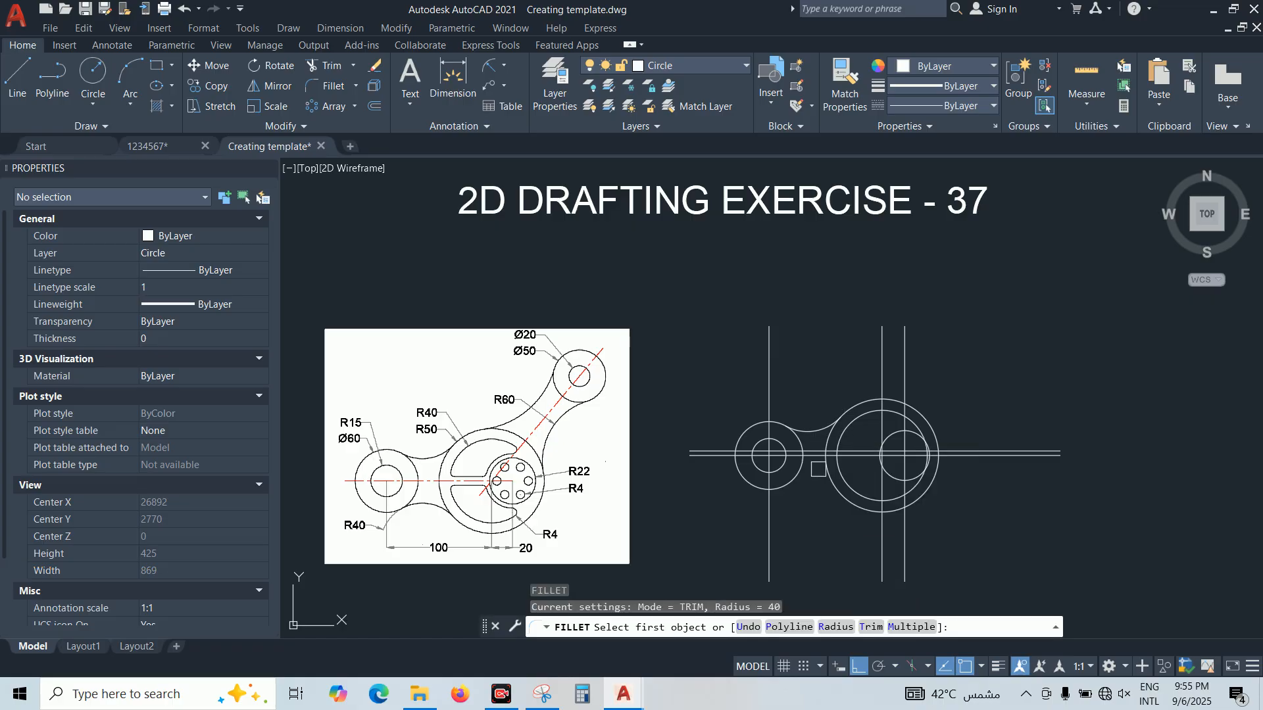
click(787, 483)
click(837, 502)
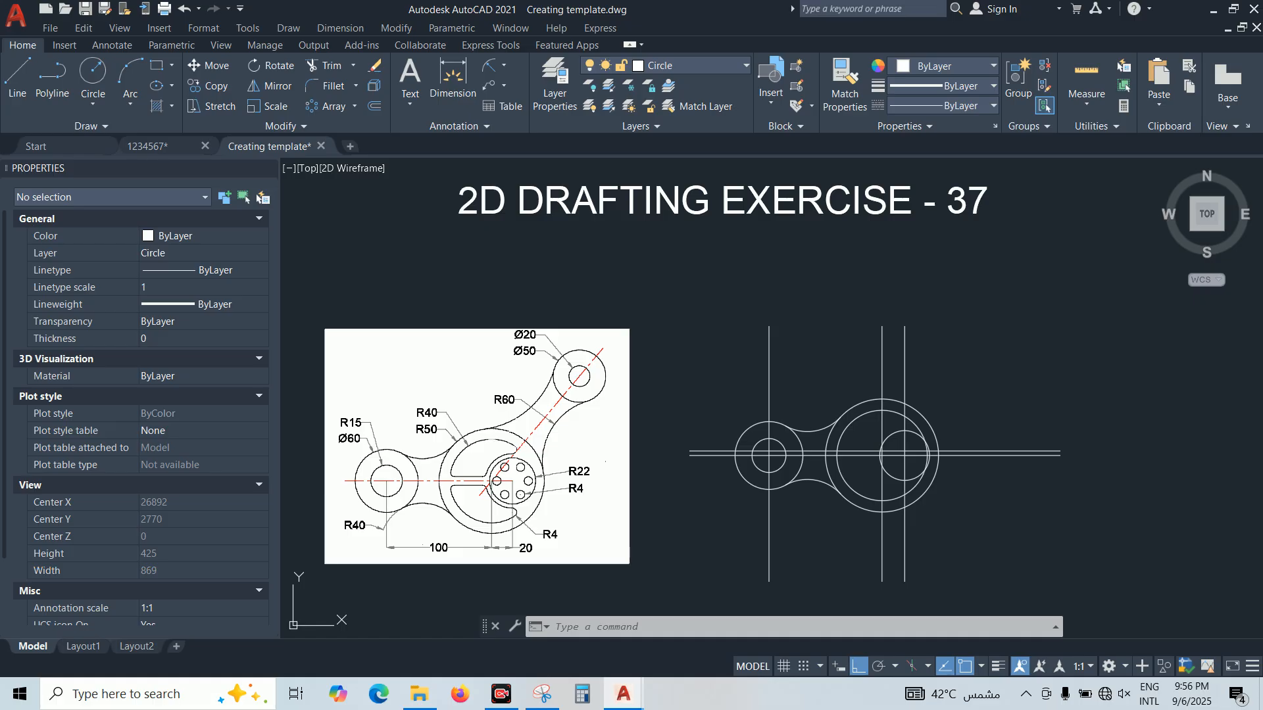
Try a radius 4 fillet between the radius 40 circle and the upper offset line
text(f)
key(Return)
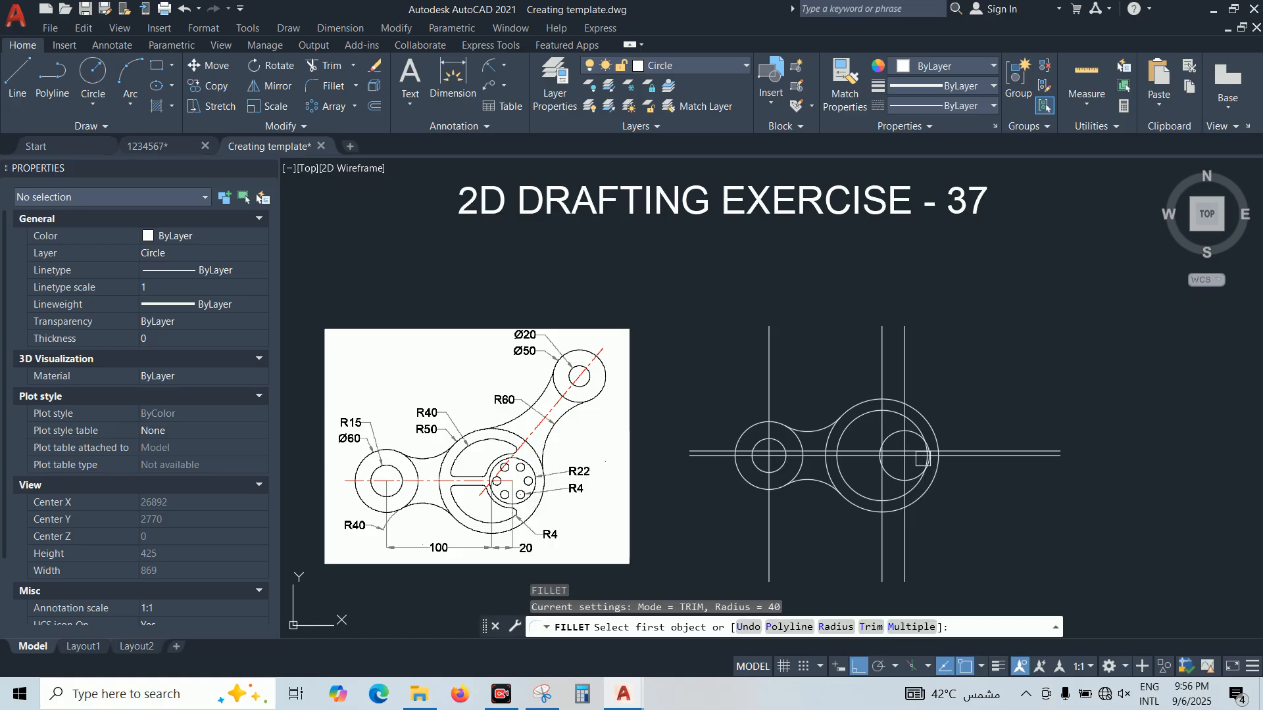
text(r)
key(Return)
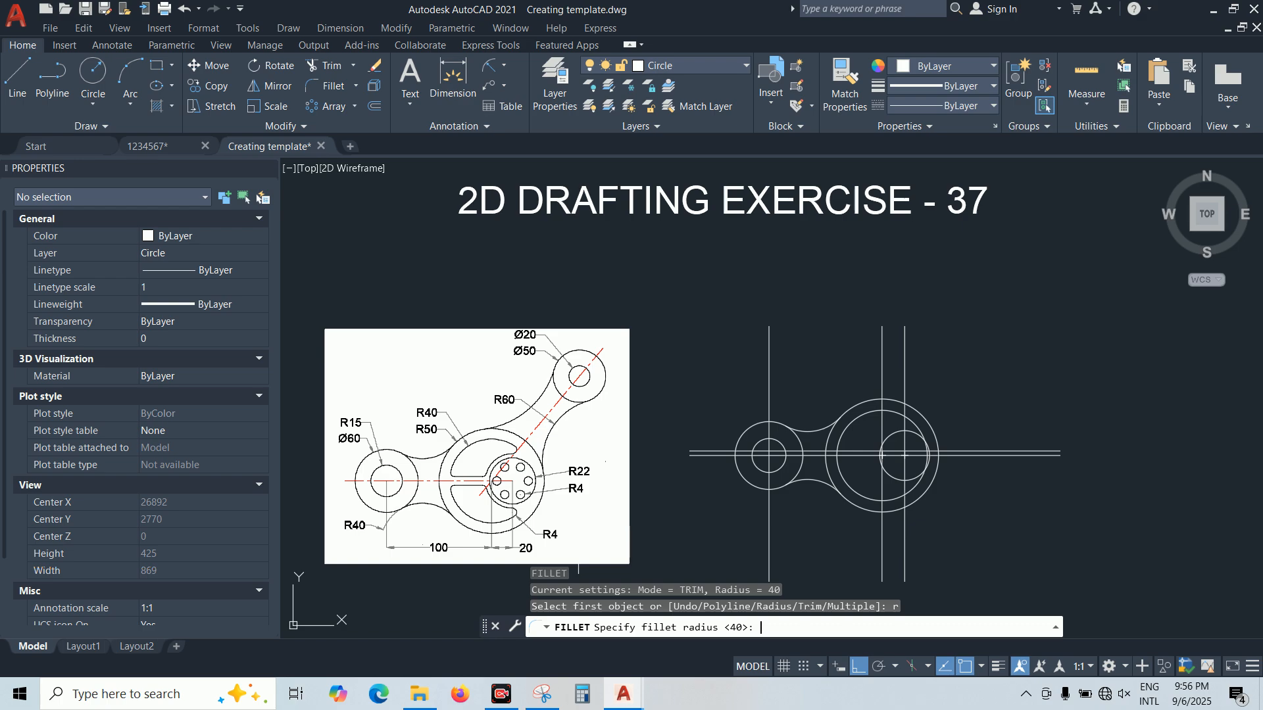
text(4)
key(Return)
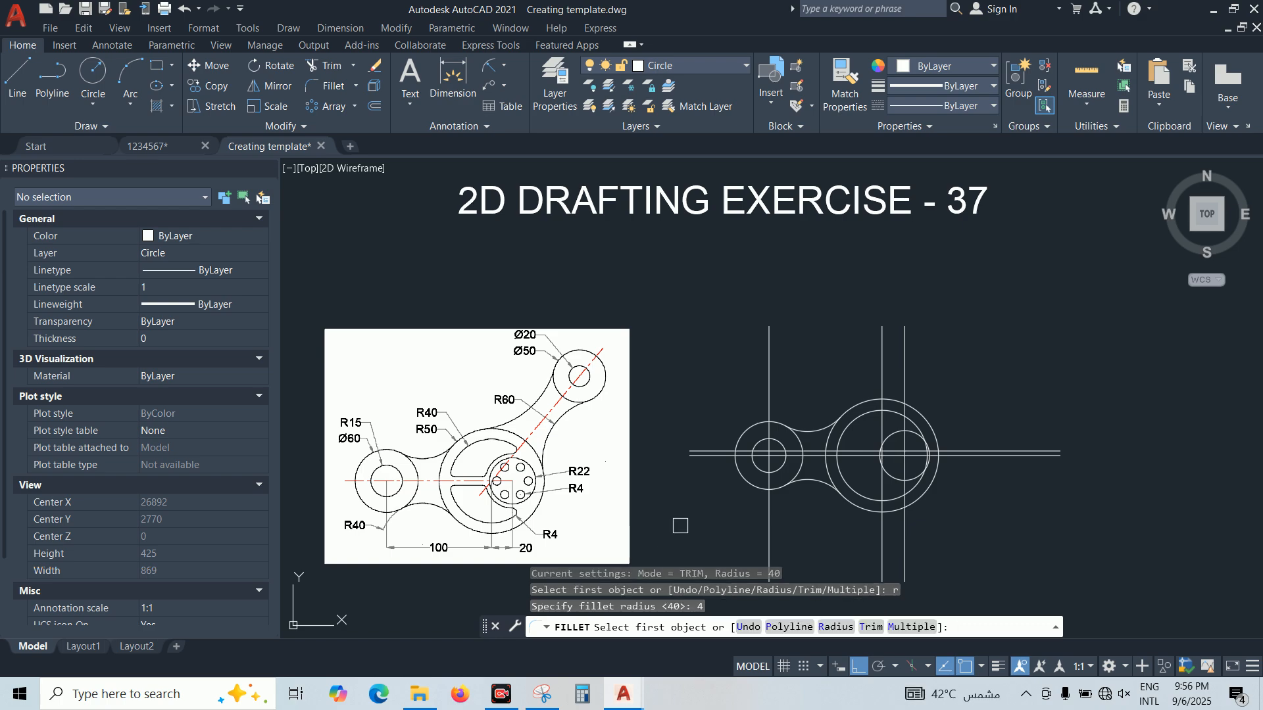
scroll(844, 437, up, 2)
click(833, 442)
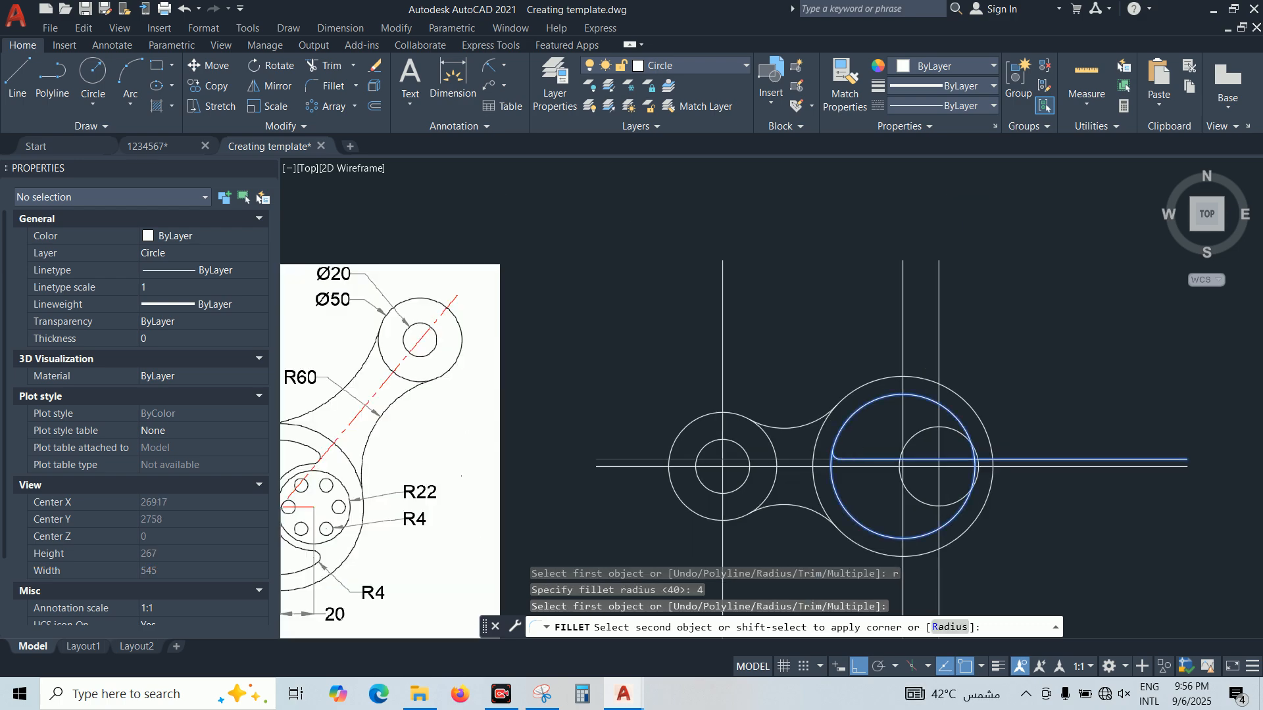
click(861, 457)
Try radius 4 fillets joining the radius 22 circle to the upper offset line and to the radius 40 circle
key(Return)
click(880, 457)
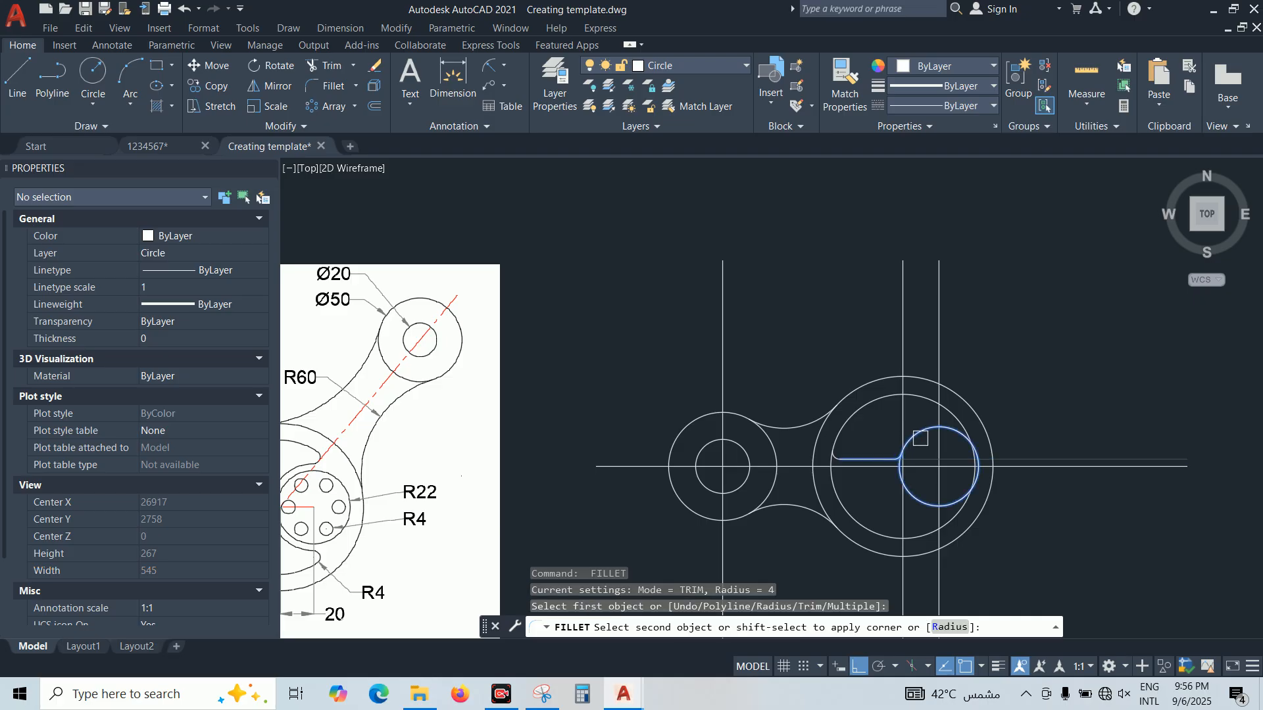
click(914, 441)
key(Return)
click(930, 400)
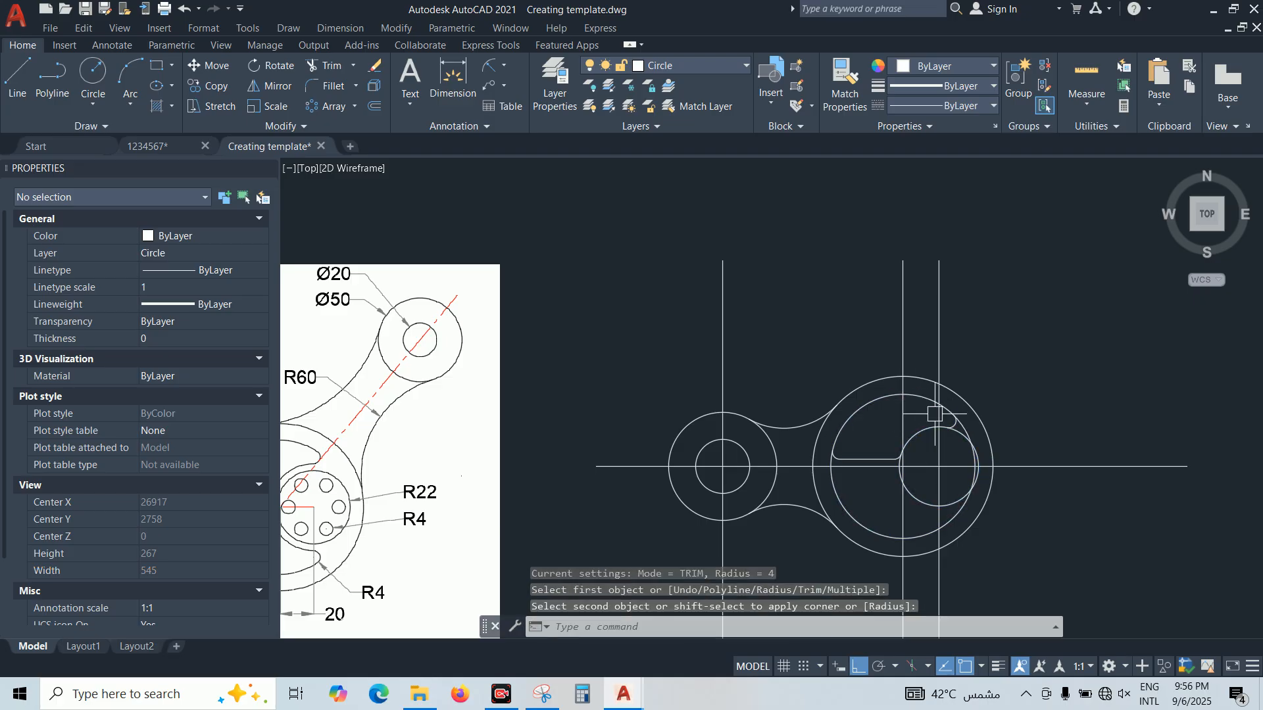
click(961, 434)
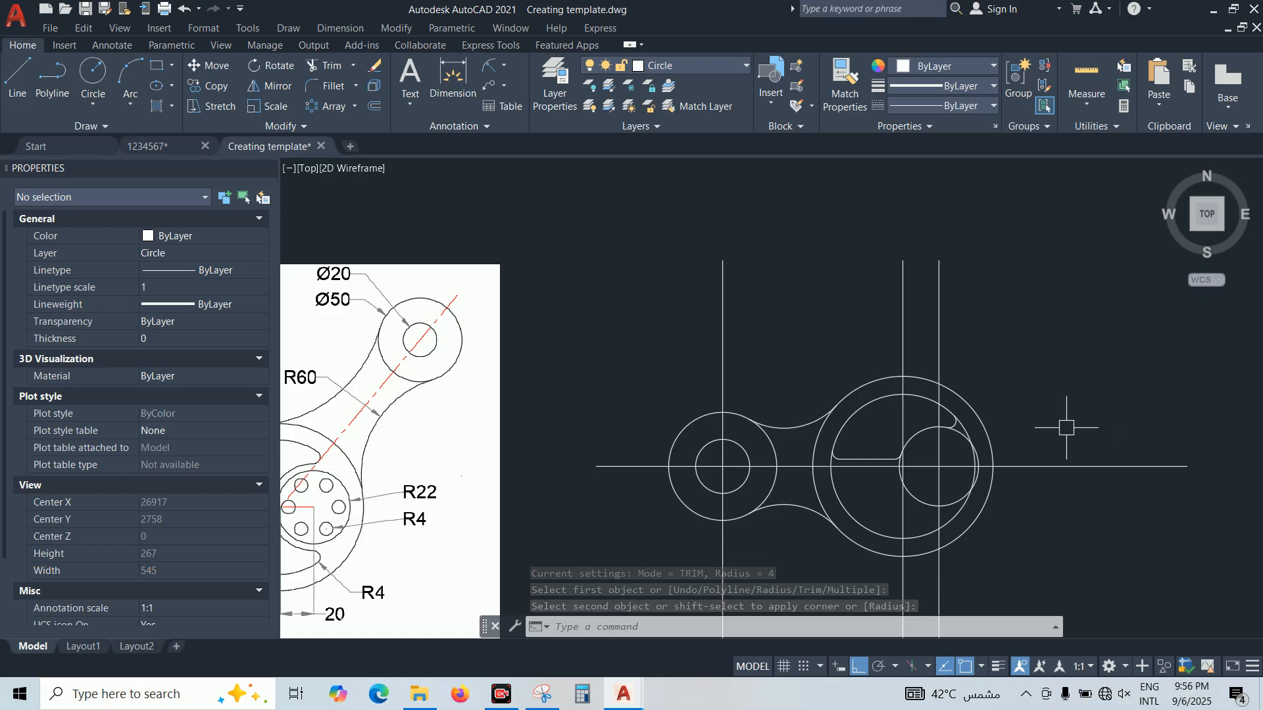
Undo the three radius 4 fillets in the upper pocket
scroll(1064, 427, down, 1)
scroll(991, 432, up, 1)
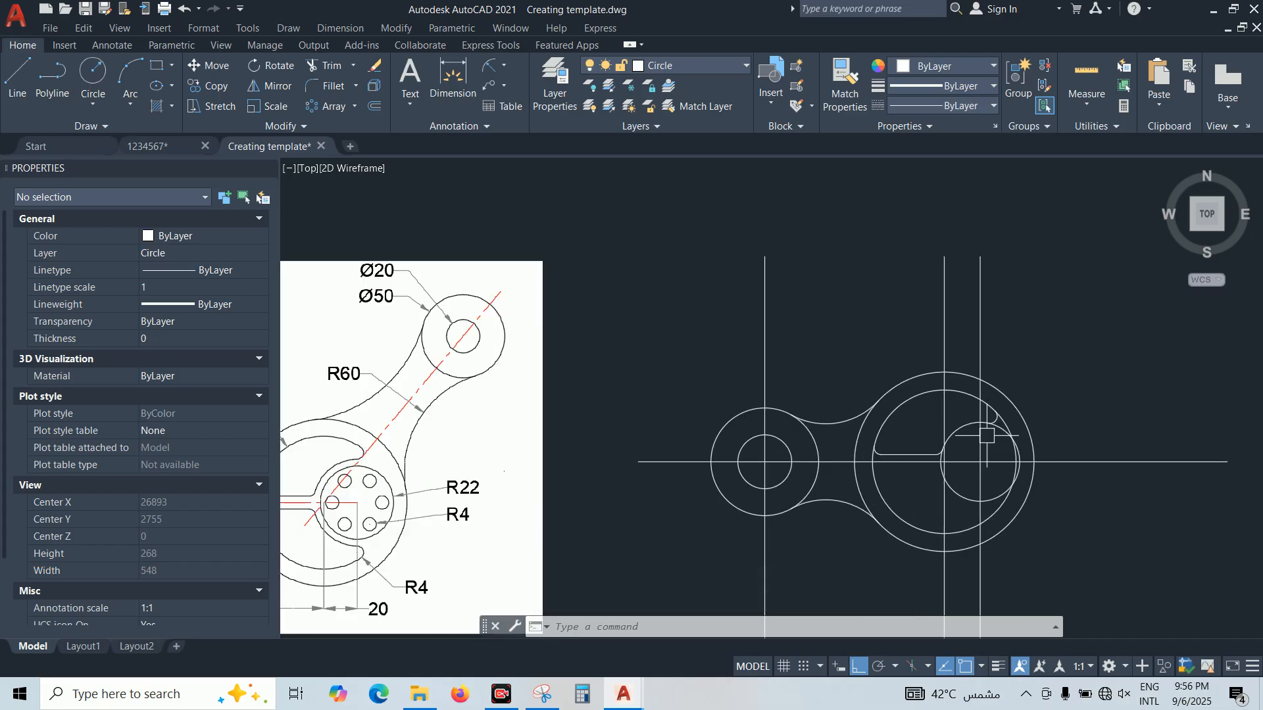
scroll(986, 435, down, 1)
scroll(971, 450, up, 1)
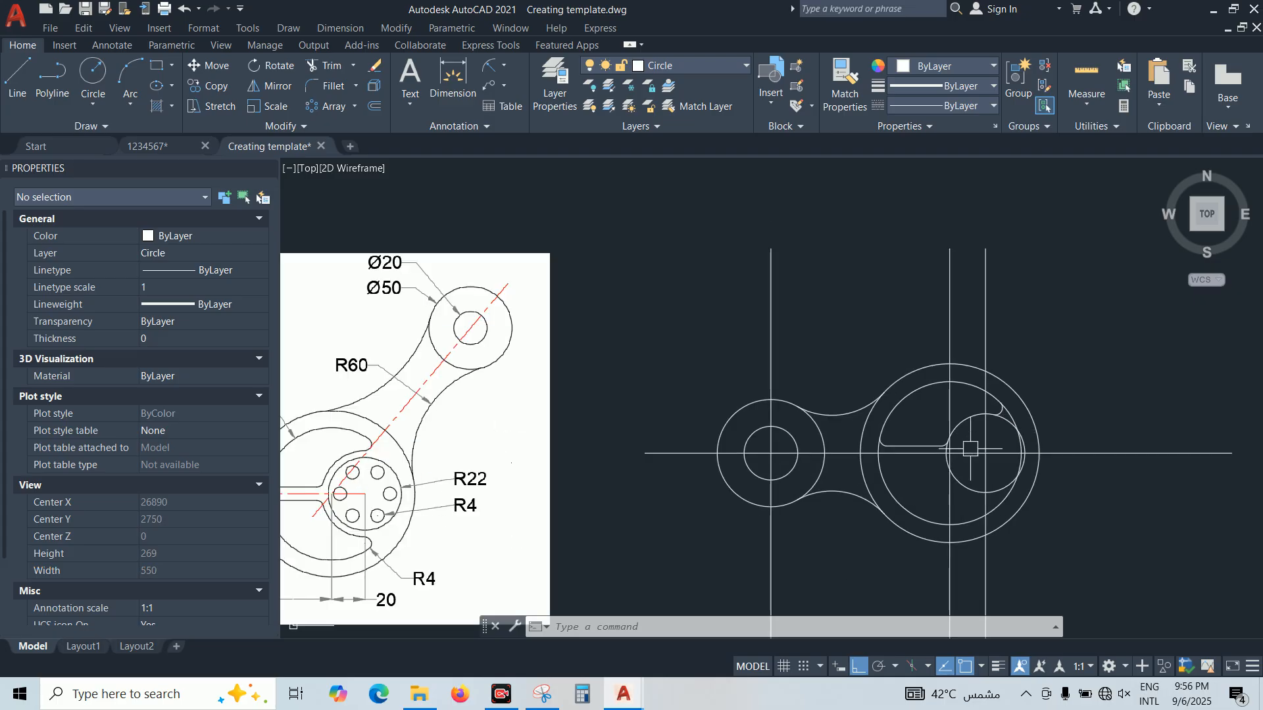
scroll(970, 449, down, 1)
key(ctrl+z)
key(ctrl+z)
key(ctrl+z)
scroll(968, 443, down, 1)
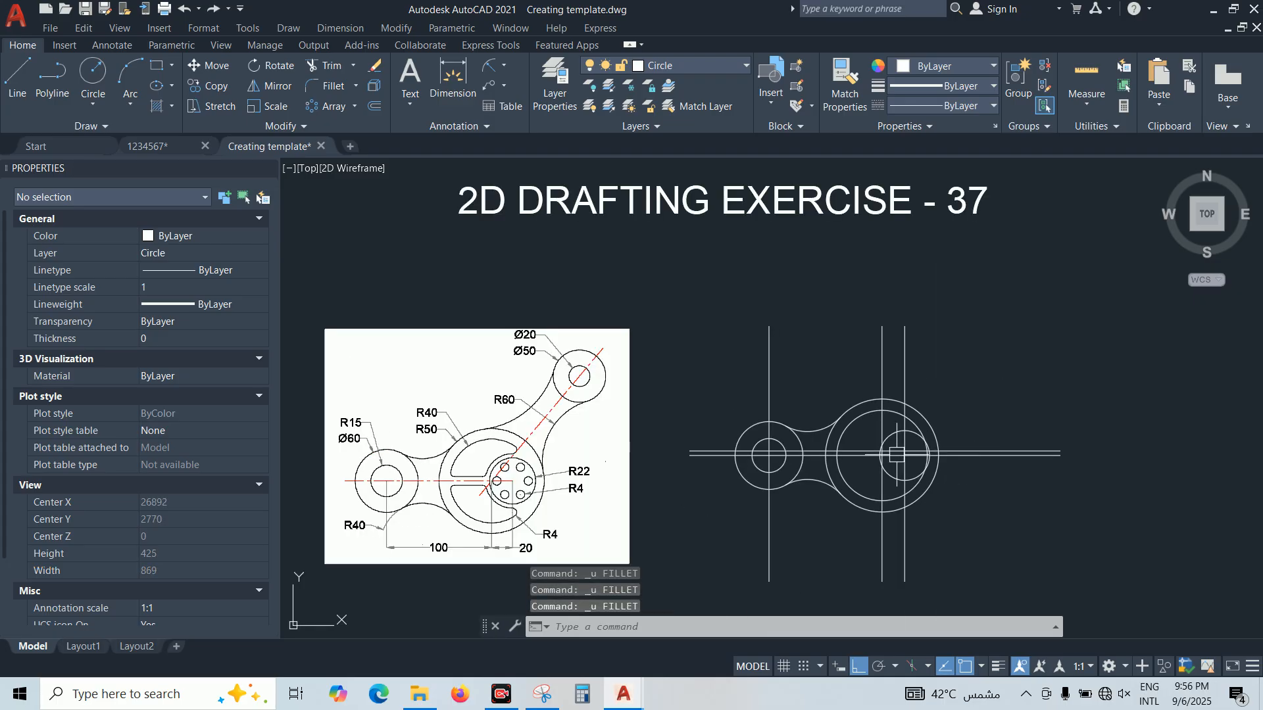
Offset the radius 22 circle 4 units outward
text(o)
key(Return)
text(4)
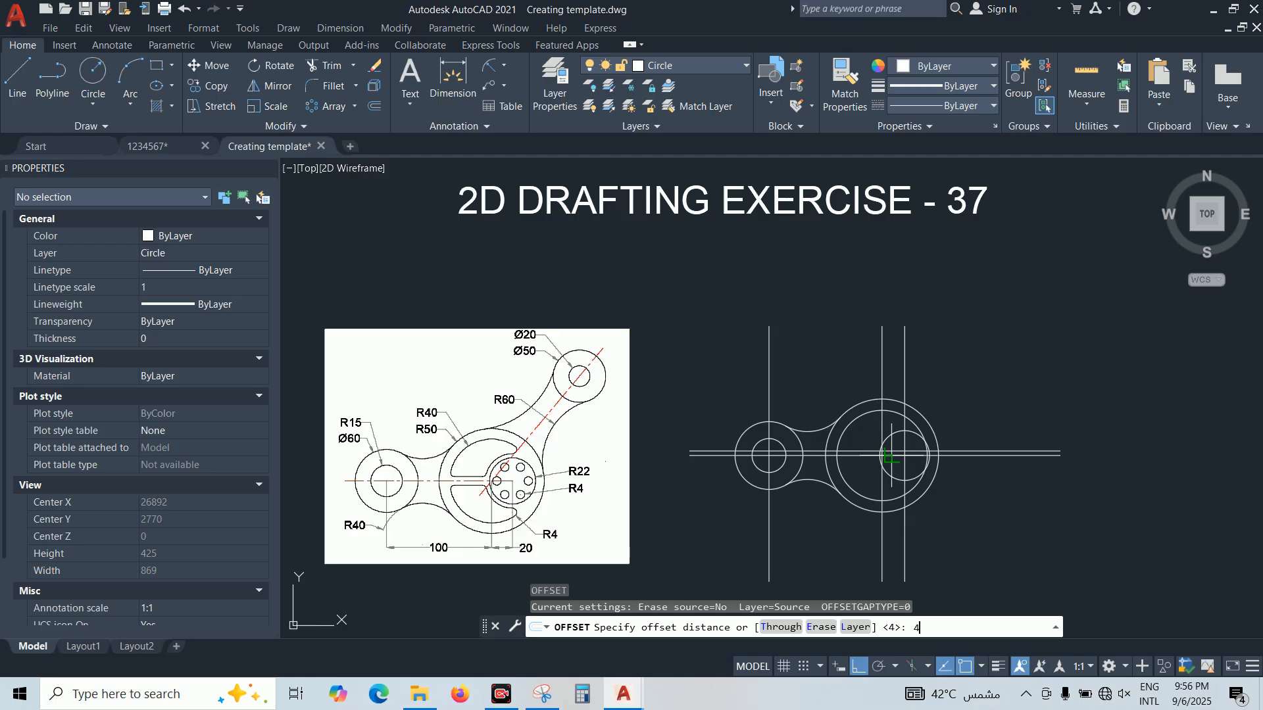
key(Return)
click(892, 435)
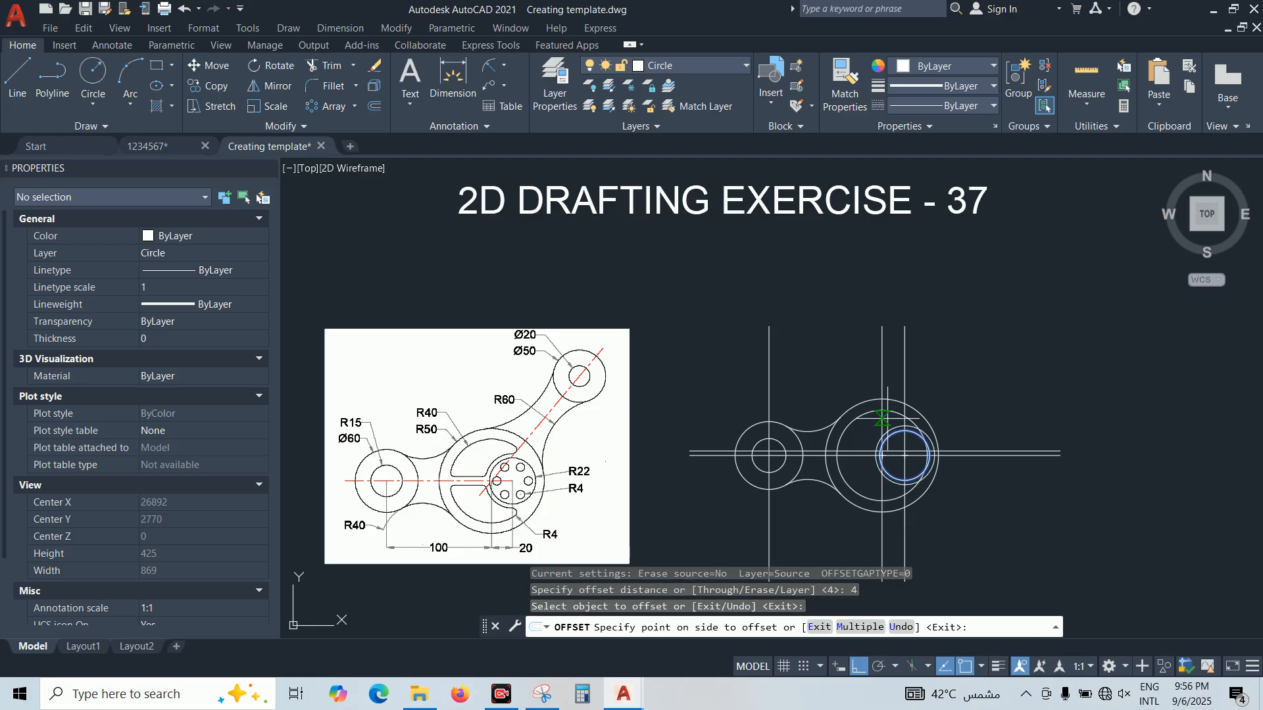
click(846, 368)
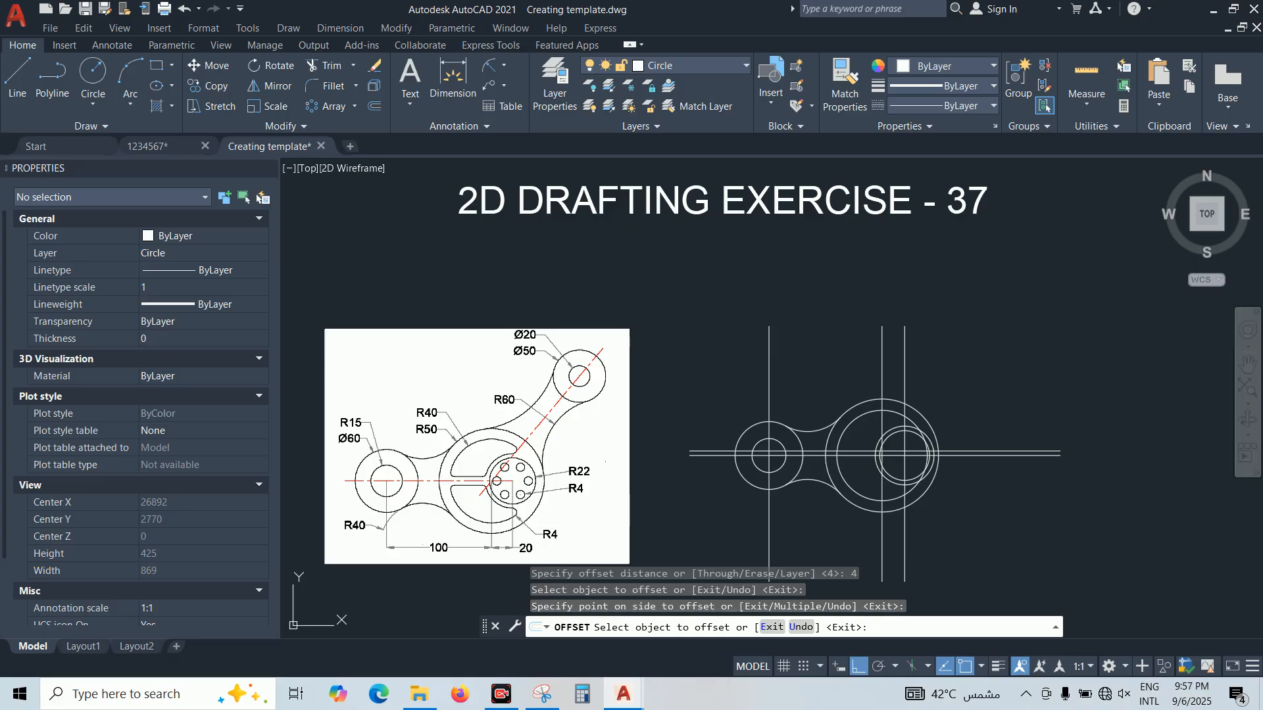
key(Escape)
key(Escape)
key(Escape)
Fillet the radius 40 circle and the left part of the upper offset line with radius 4
scroll(855, 431, up, 1)
scroll(823, 437, up, 1)
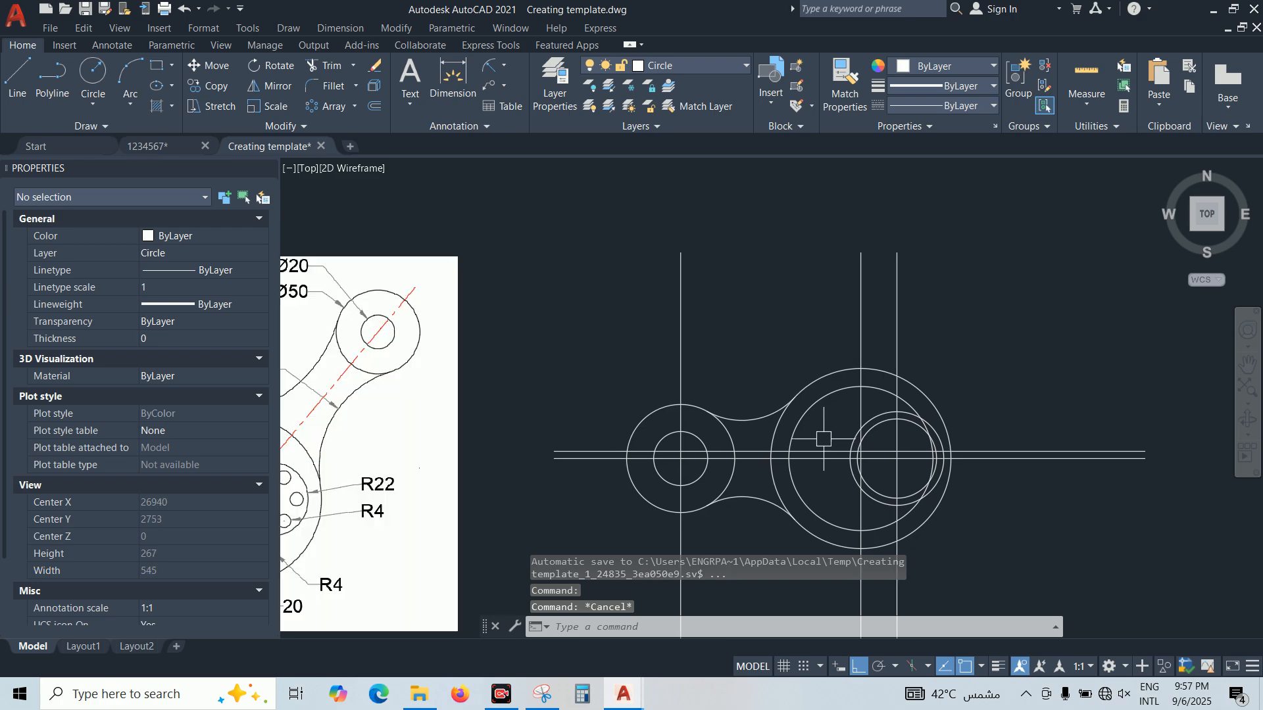
text(f)
key(Return)
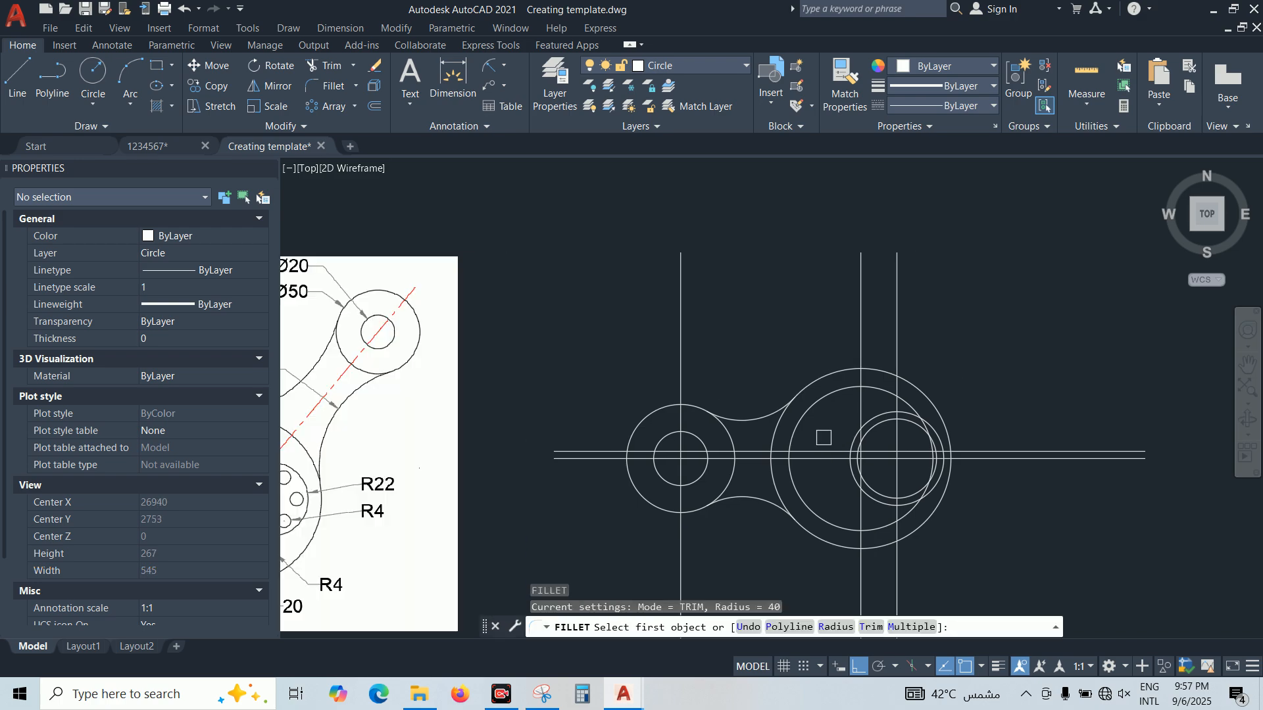
text(r)
key(Return)
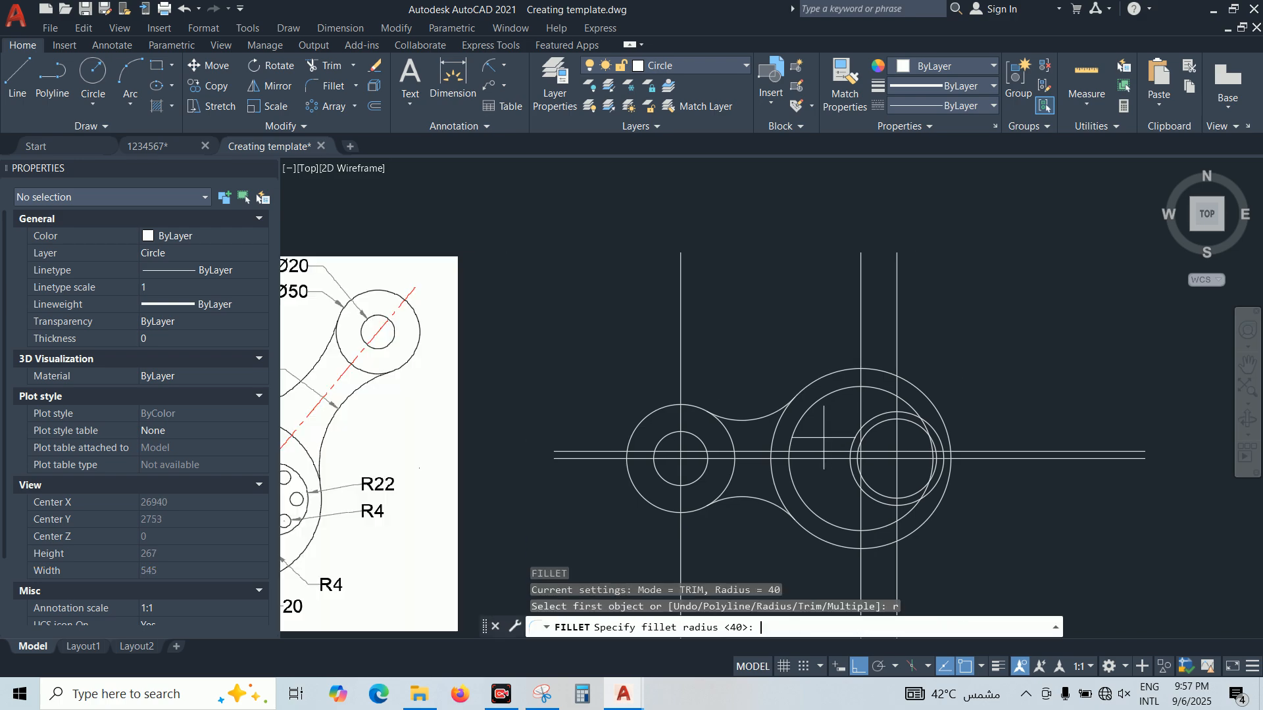
text(4)
key(Return)
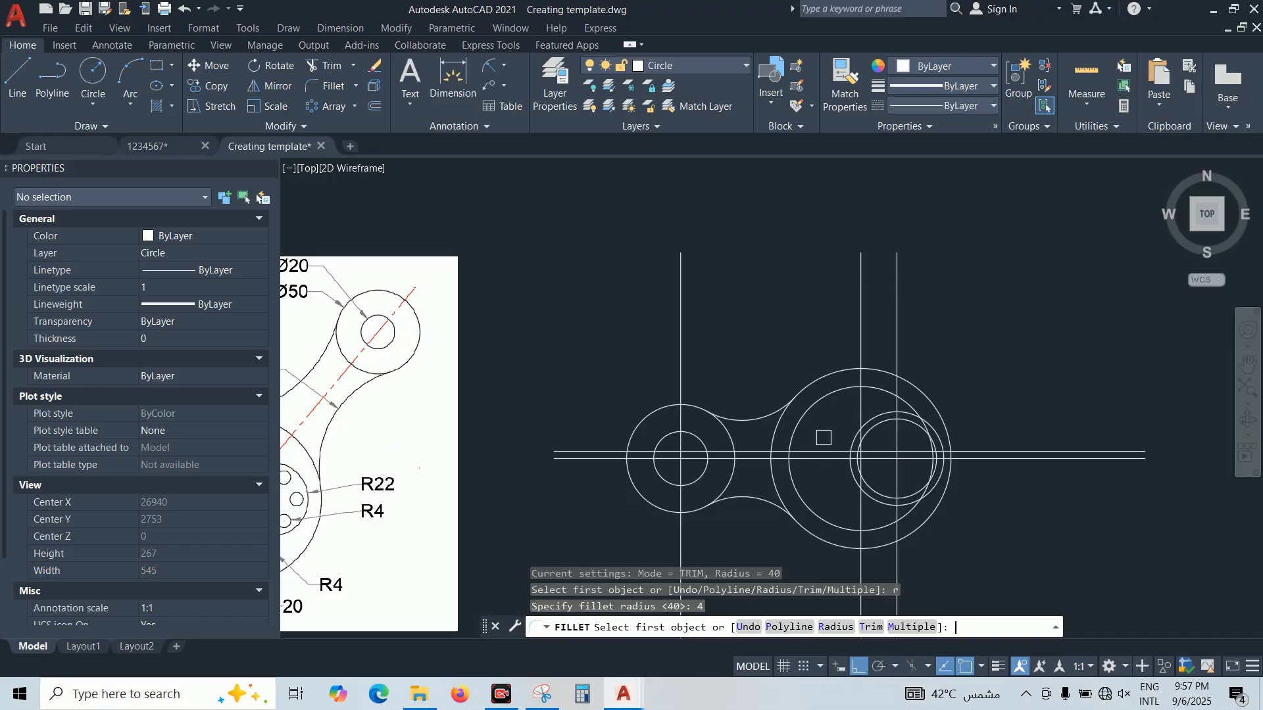
click(797, 429)
click(807, 453)
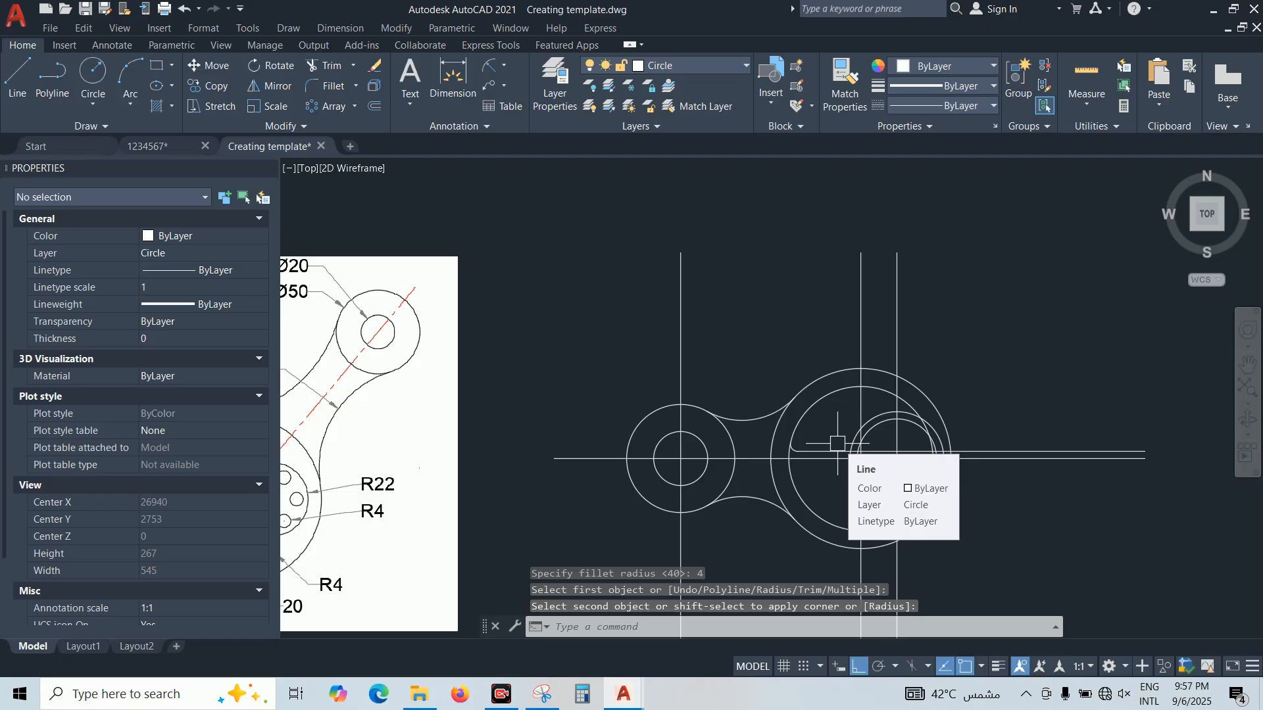
Fillet the upper offset line and the circle offset from the radius 22 circle with radius 4
scroll(805, 450, up, 4)
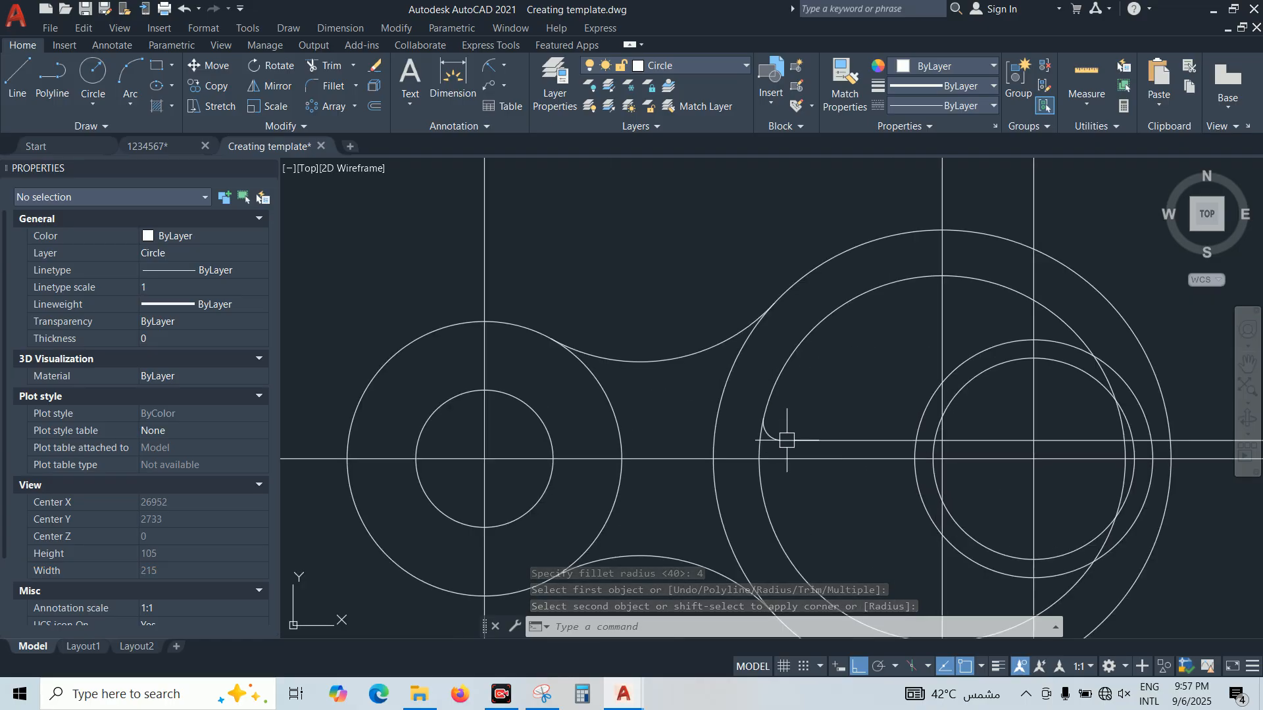
key(Return)
click(891, 439)
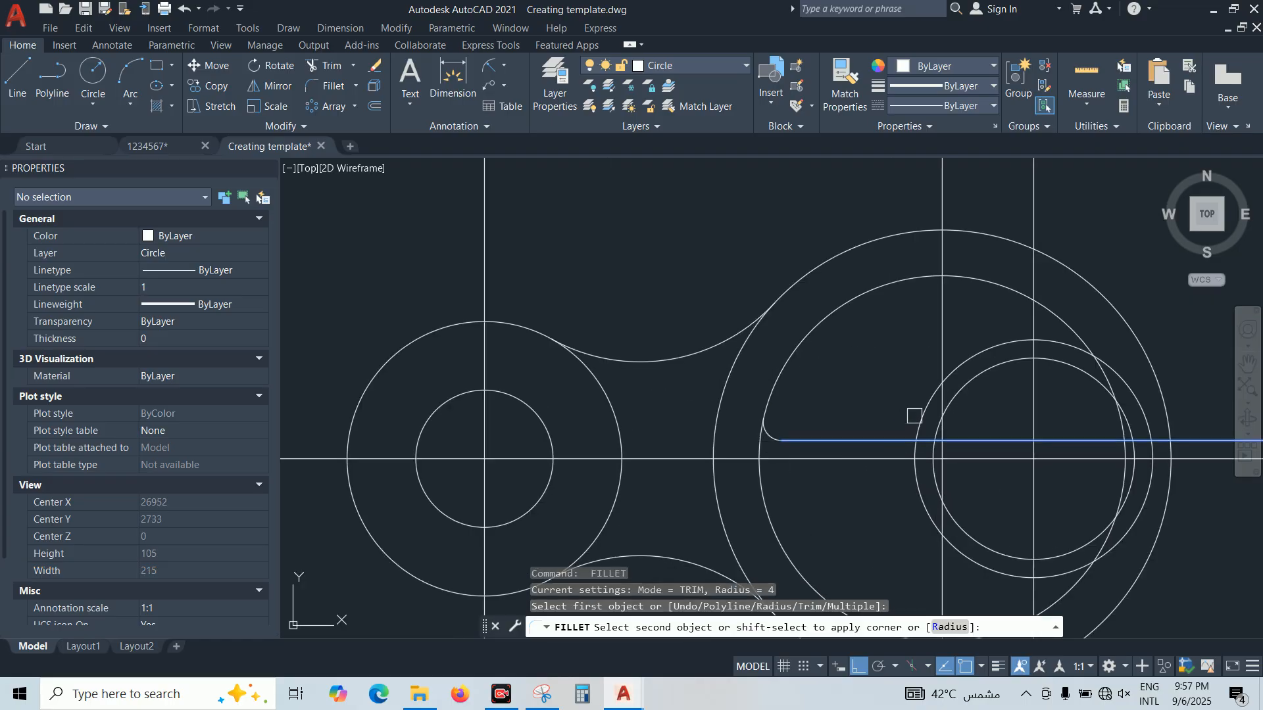
click(916, 416)
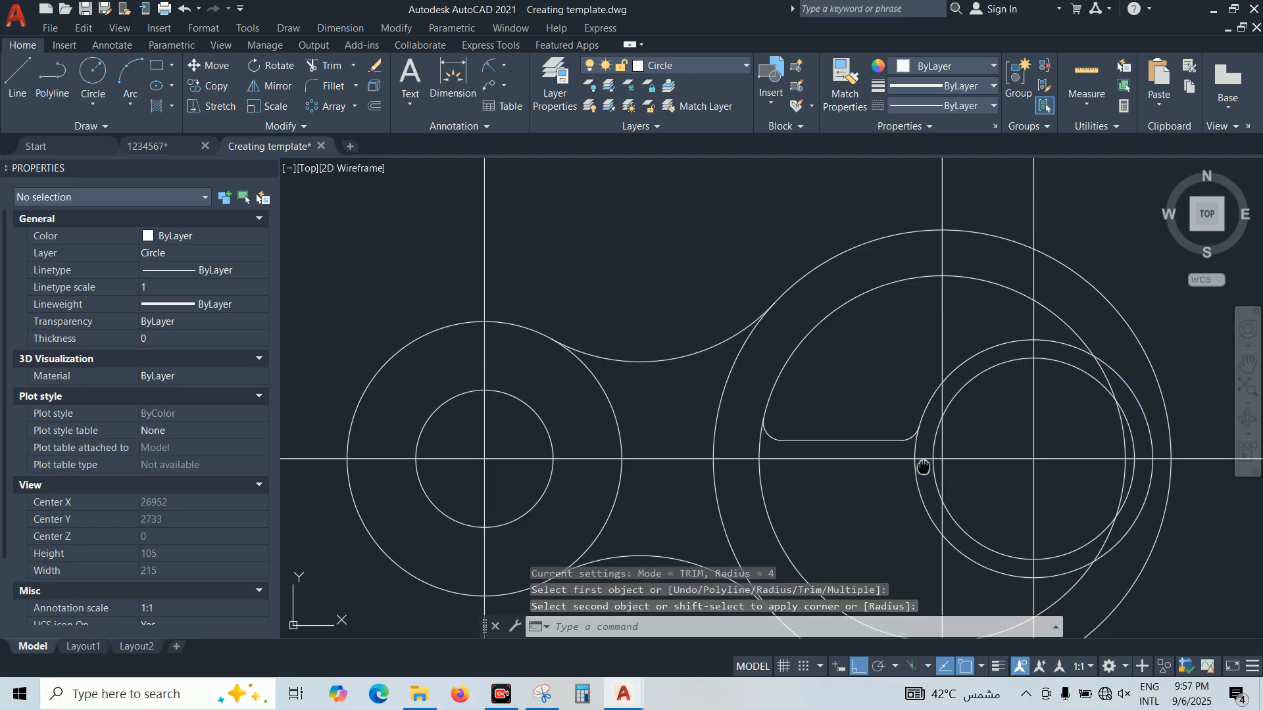
Fillet the radius 40 arc and the circle offset around the radius 22 circle with radius 4 at the pocket's upper right
middle_drag(923, 467, 863, 465)
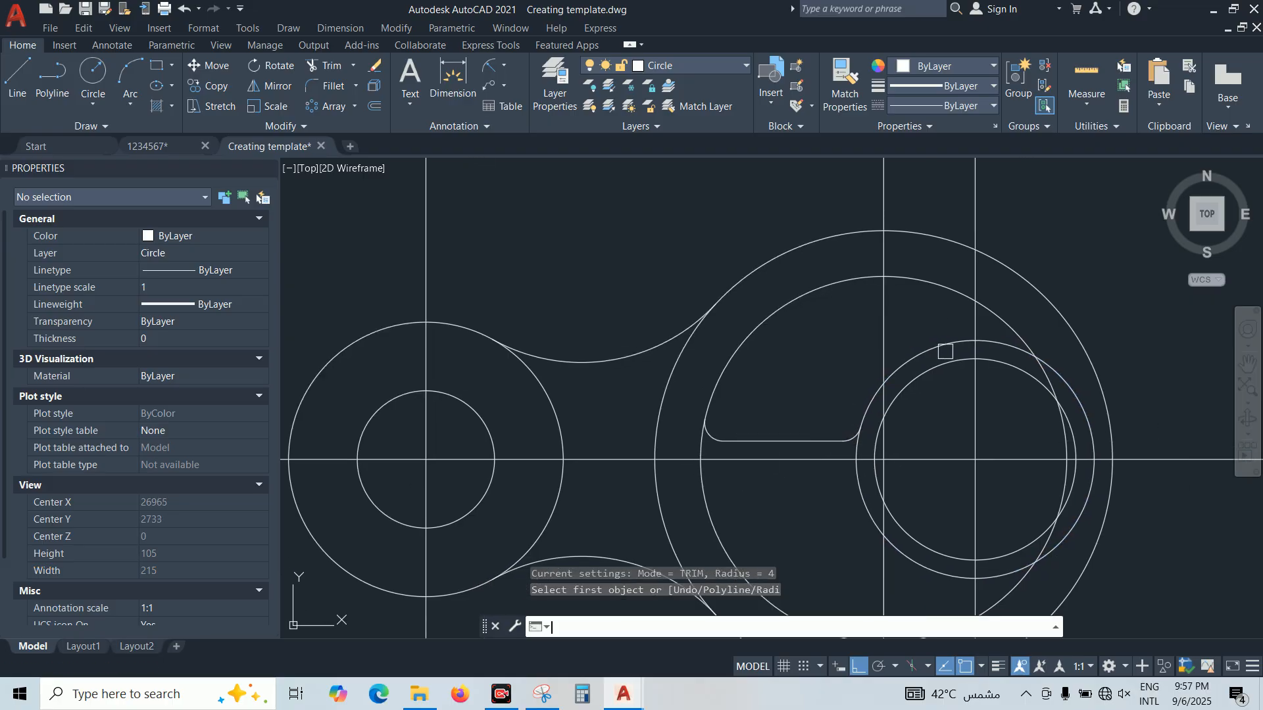
click(990, 341)
key(Escape)
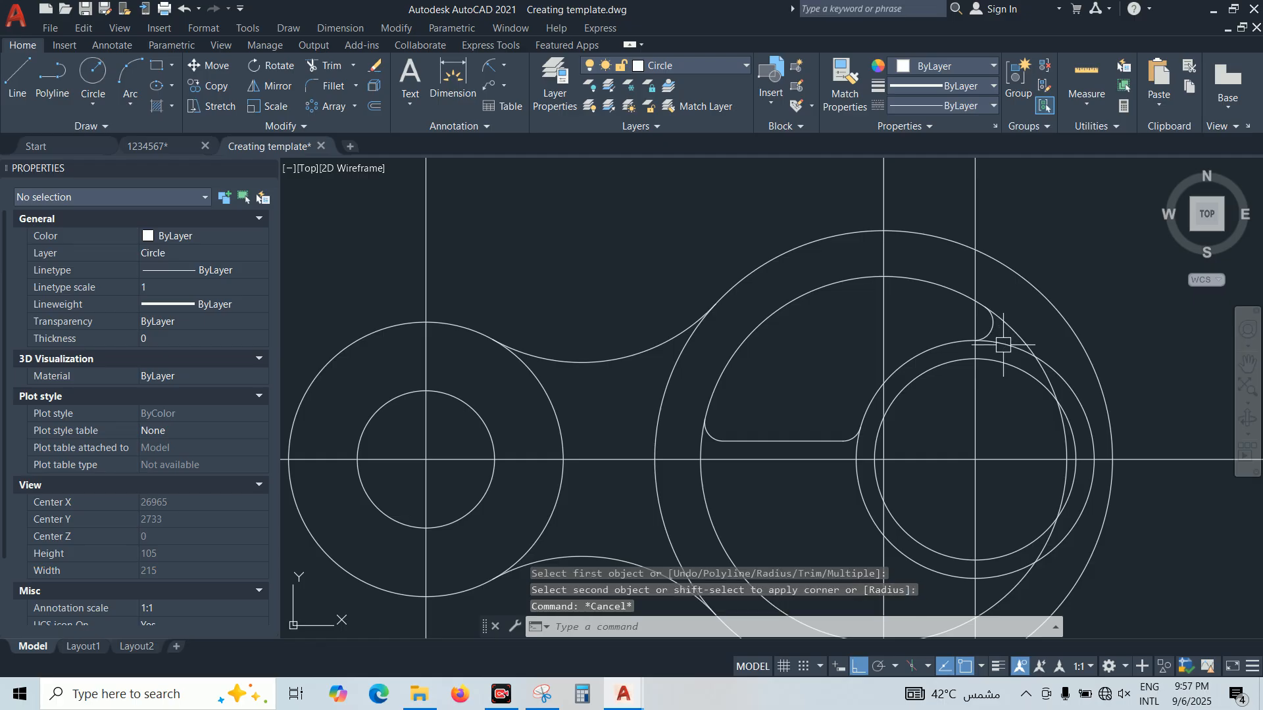
Trim the excess arc pieces beyond the upper pocket's fillets at its upper-right end and above the horizontal centre line
text(tr)
key(Return)
click(1005, 345)
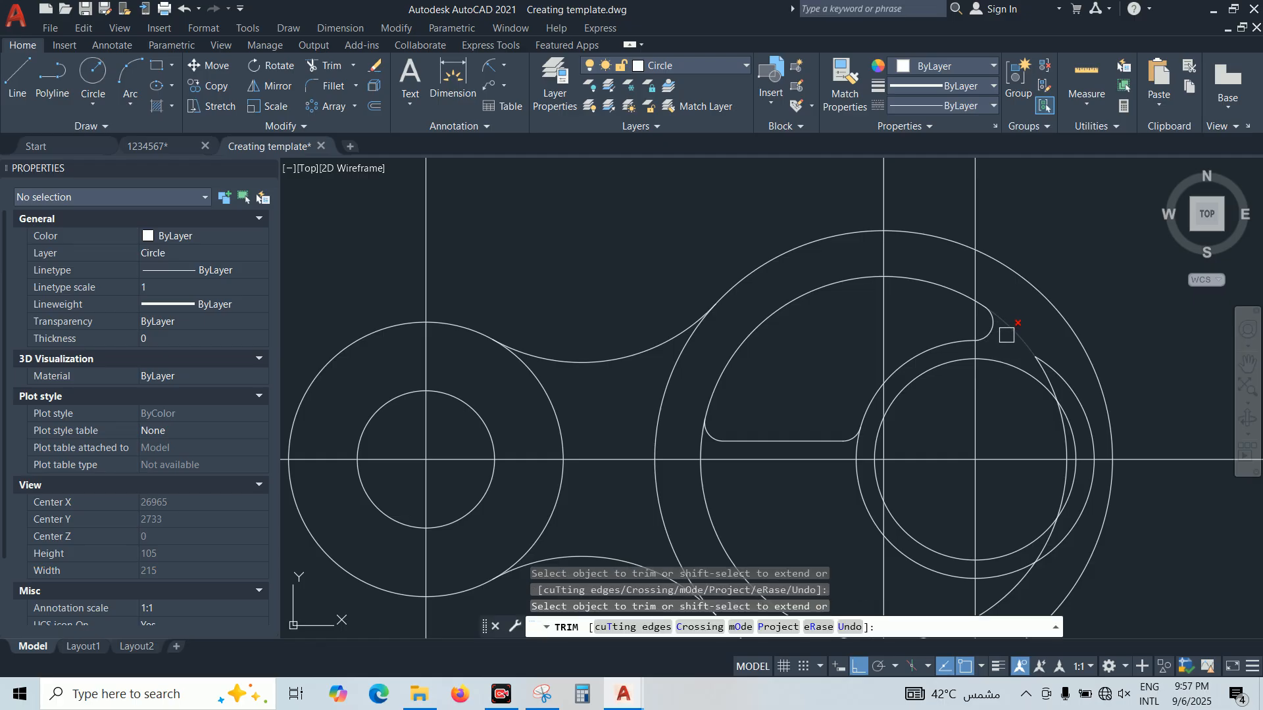
click(857, 447)
click(858, 448)
key(Escape)
Erase the two leftover arcs of the radius 40 circle and the offset circle outside the upper pocket
text(e)
key(Return)
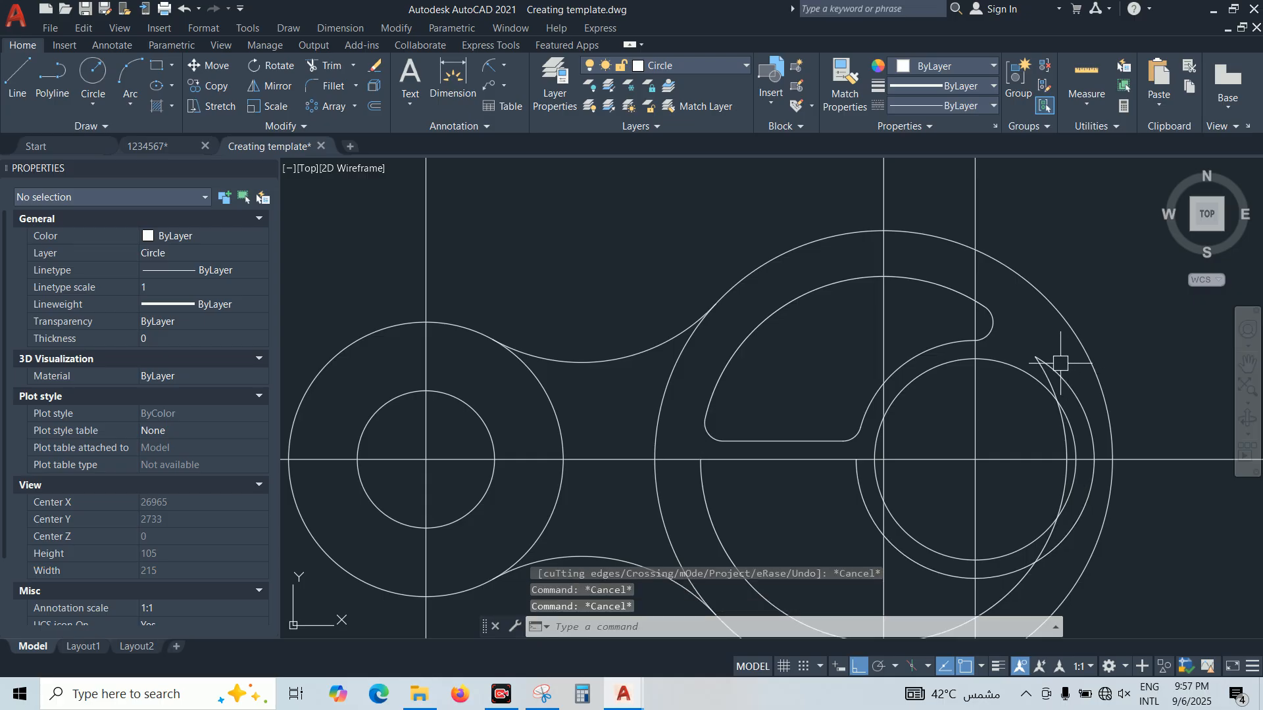
click(1048, 361)
click(964, 372)
key(Return)
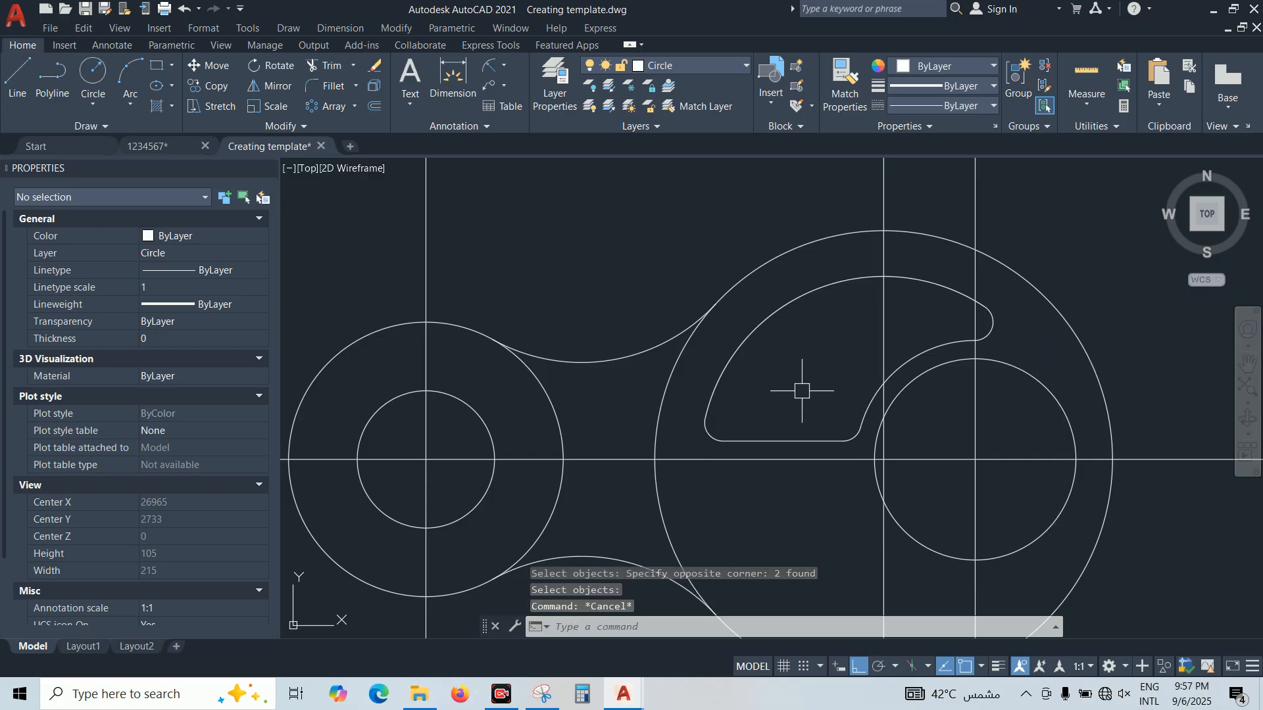
Mirror the upper rounded pocket about the horizontal centre line, keeping the original pocket
text(mi)
key(Return)
click(666, 235)
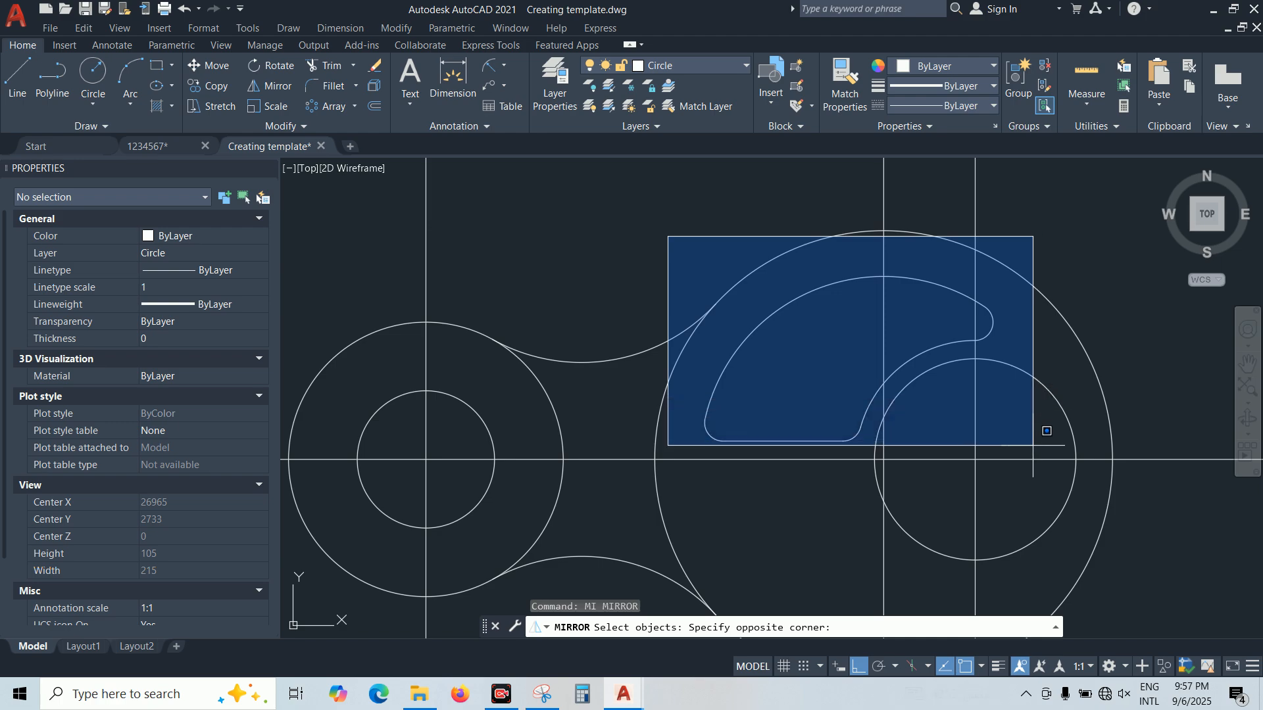
click(1062, 479)
scroll(1001, 424, down, 2)
scroll(1001, 425, down, 2)
key(Return)
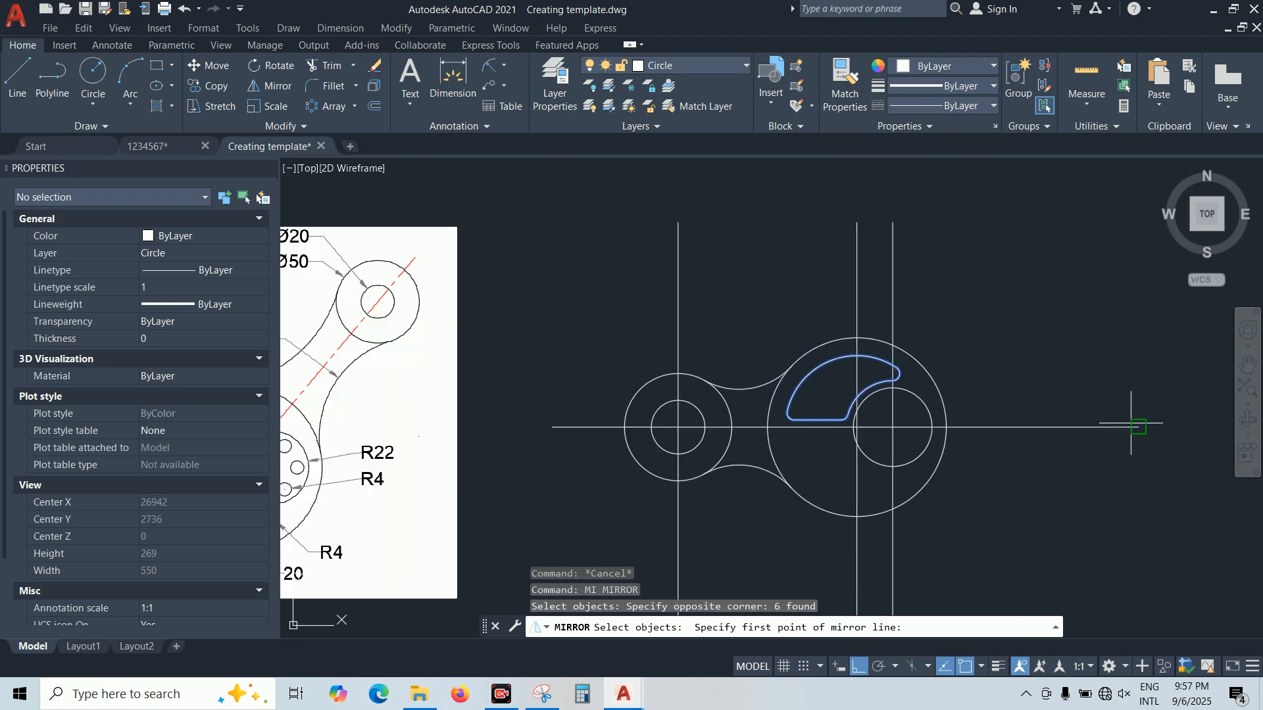
click(1138, 428)
click(1223, 438)
right_click(1183, 418)
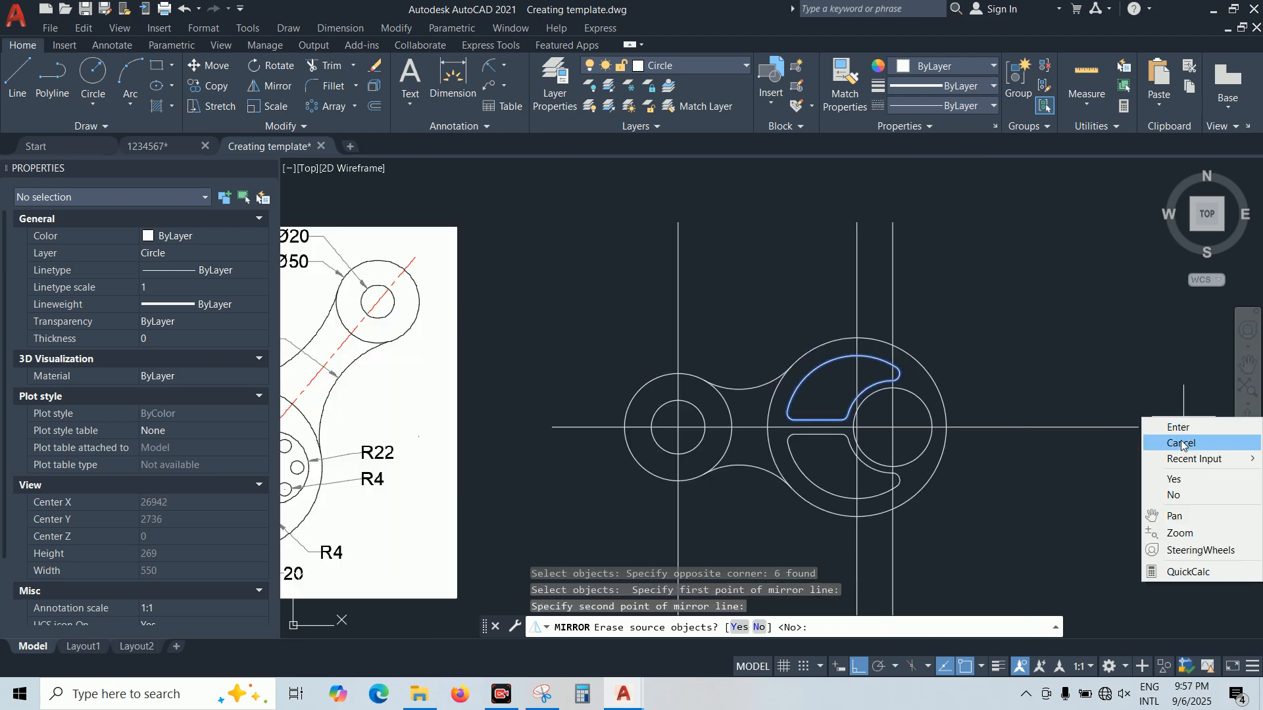
click(1167, 426)
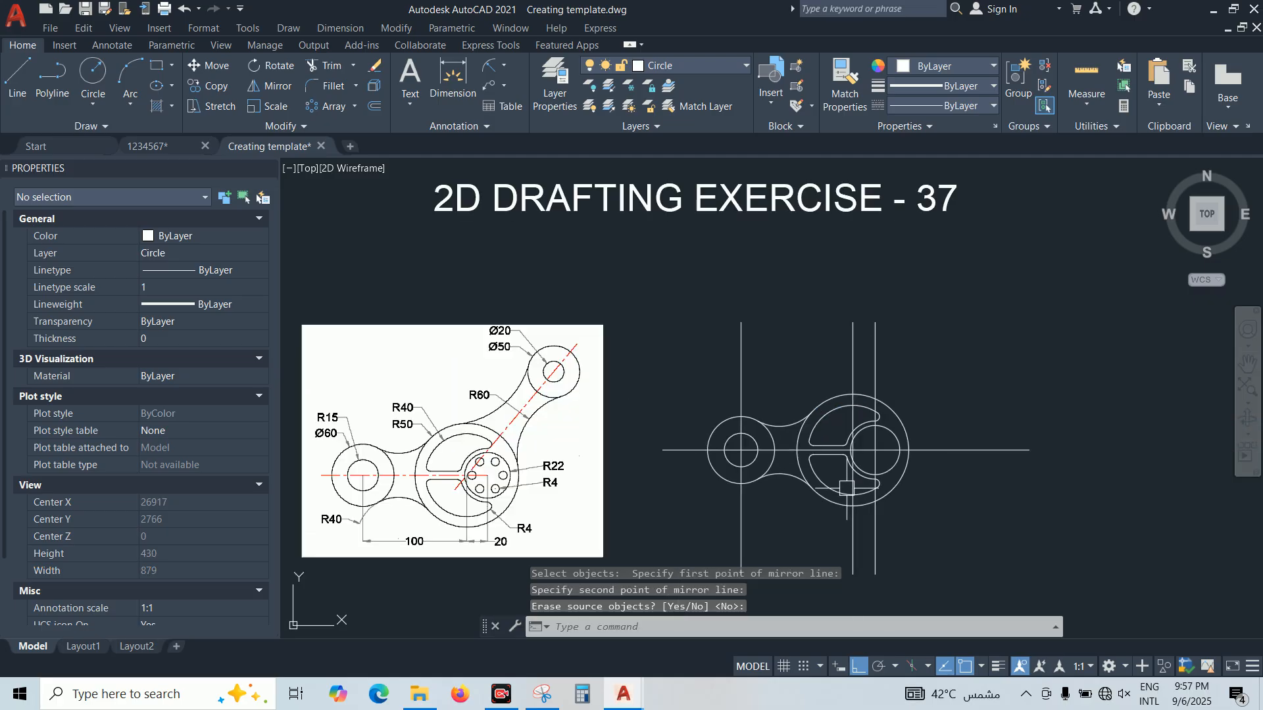
Draw a circle of radius 4 at the centre of the radius 22 circle
scroll(934, 429, down, 2)
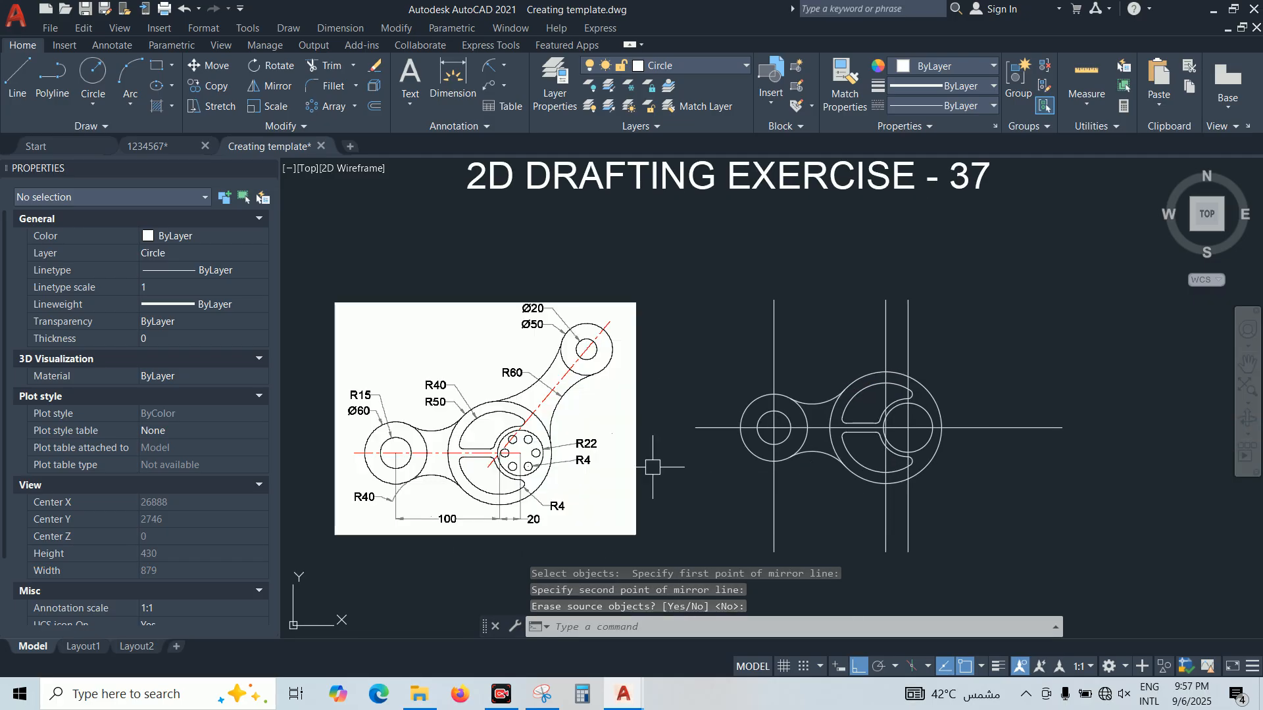
scroll(529, 459, up, 2)
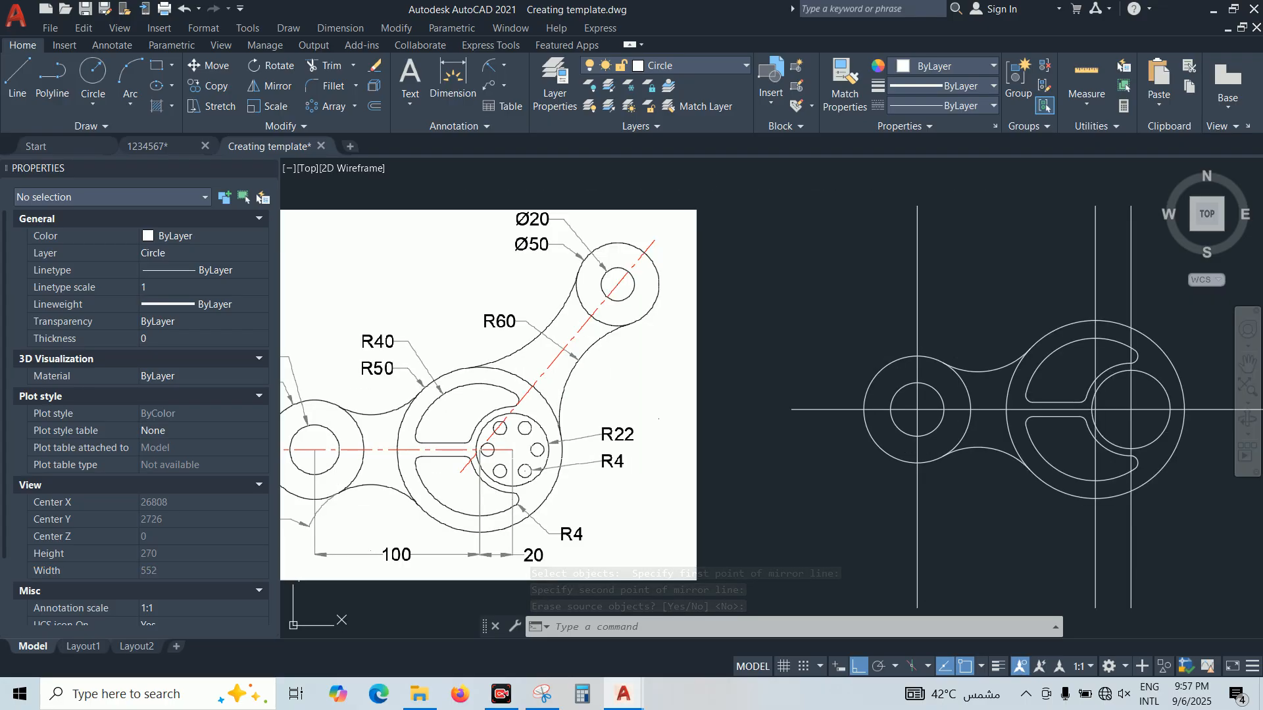
middle_drag(1131, 410, 1077, 404)
text(c)
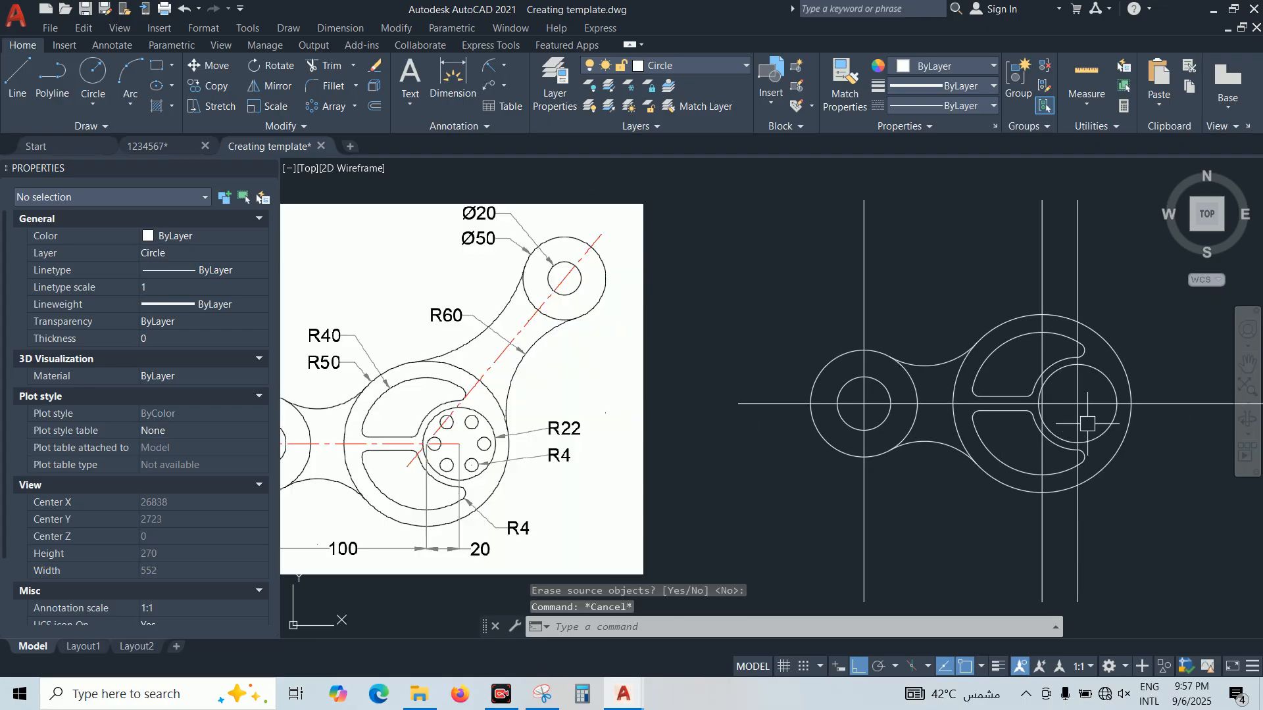
key(Return)
click(1078, 404)
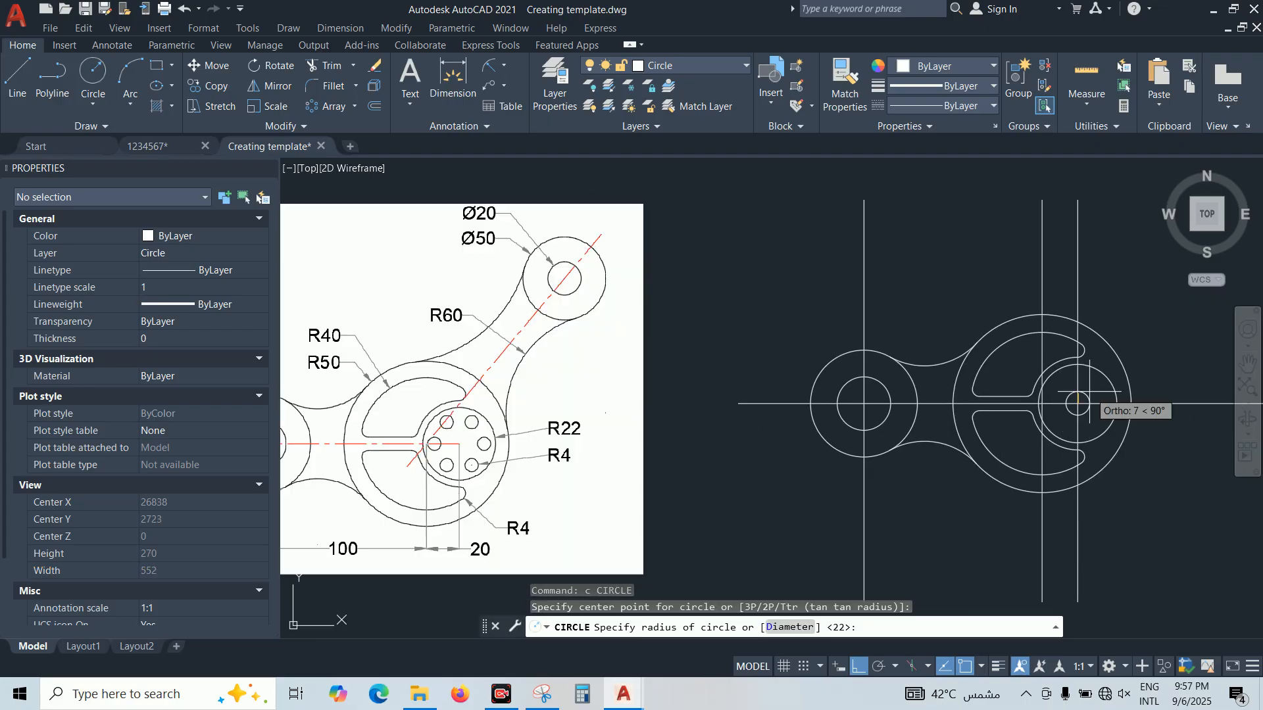
text(r)
key(Return)
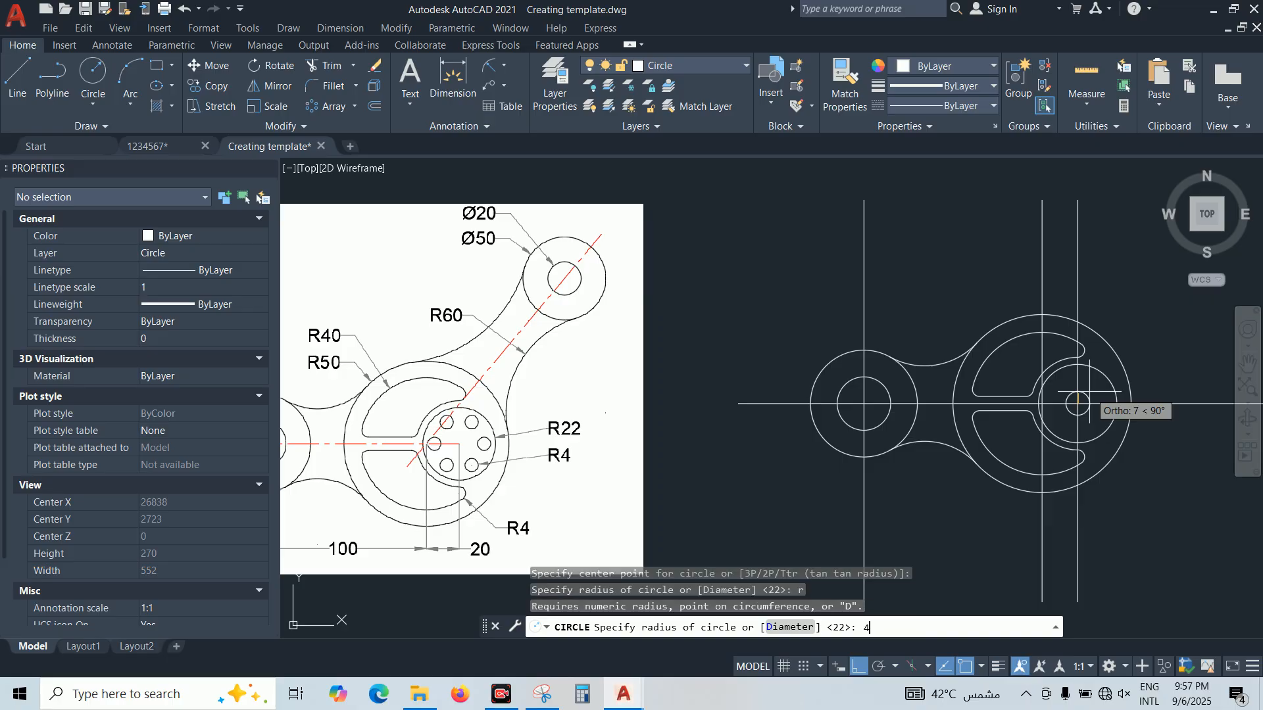
key(Return)
Move the radius 4 circle right along the horizontal centre line to just inside the radius 22 circle's edge
text(m)
key(Return)
scroll(1073, 395, up, 2)
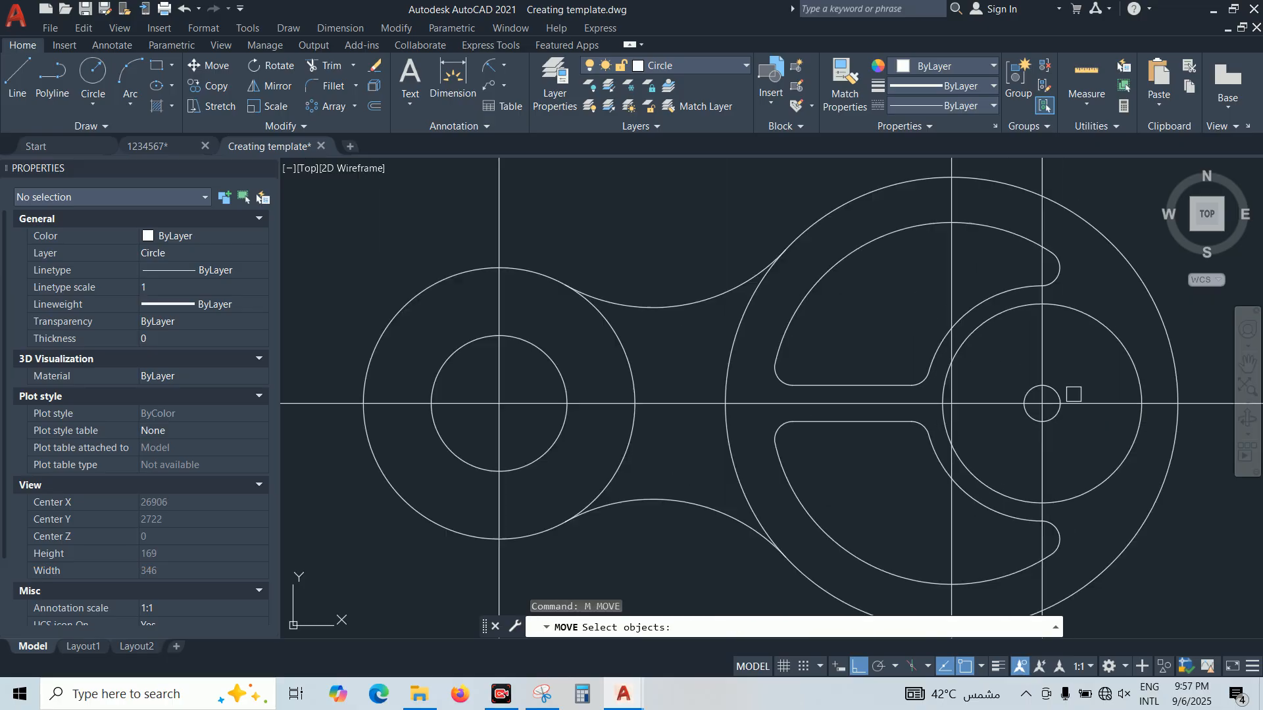
click(1056, 393)
middle_drag(1062, 461, 964, 473)
key(Return)
click(1080, 557)
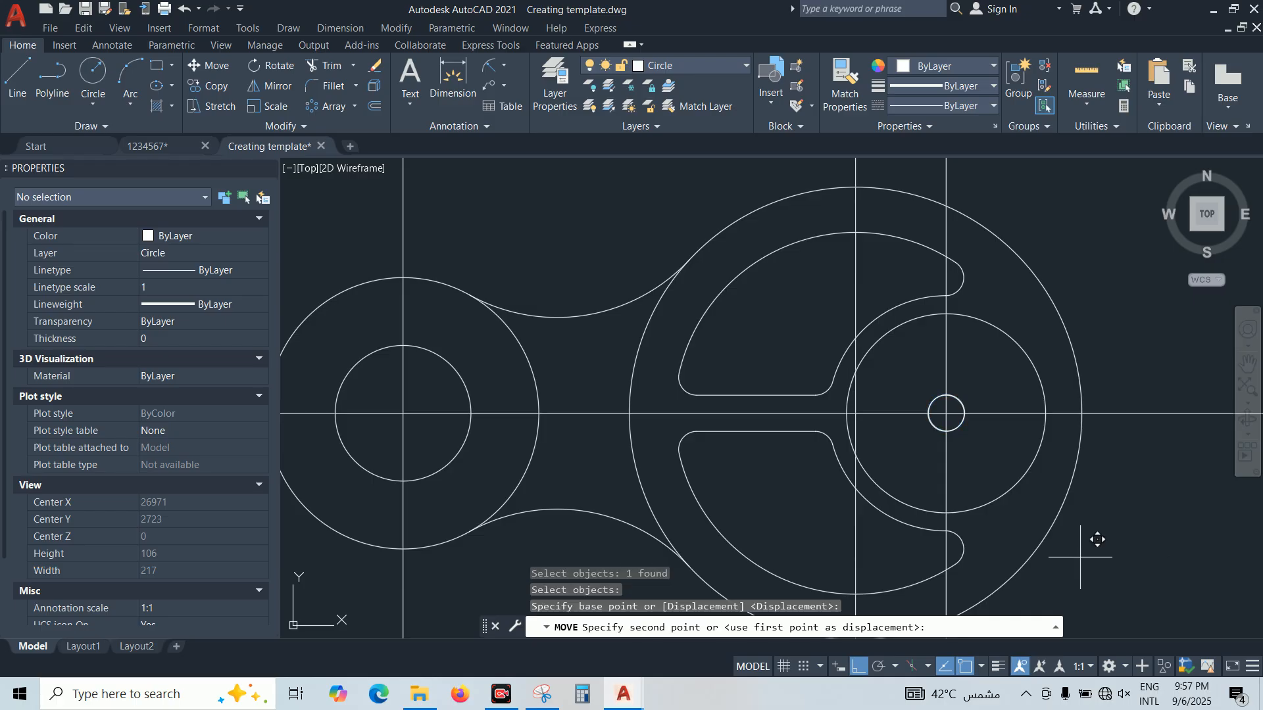
click(1146, 560)
Create an associative polar array of 6 radius 4 circles over 360 degrees about the radius 22 circle's centre
scroll(980, 481, down, 3)
scroll(613, 503, up, 2)
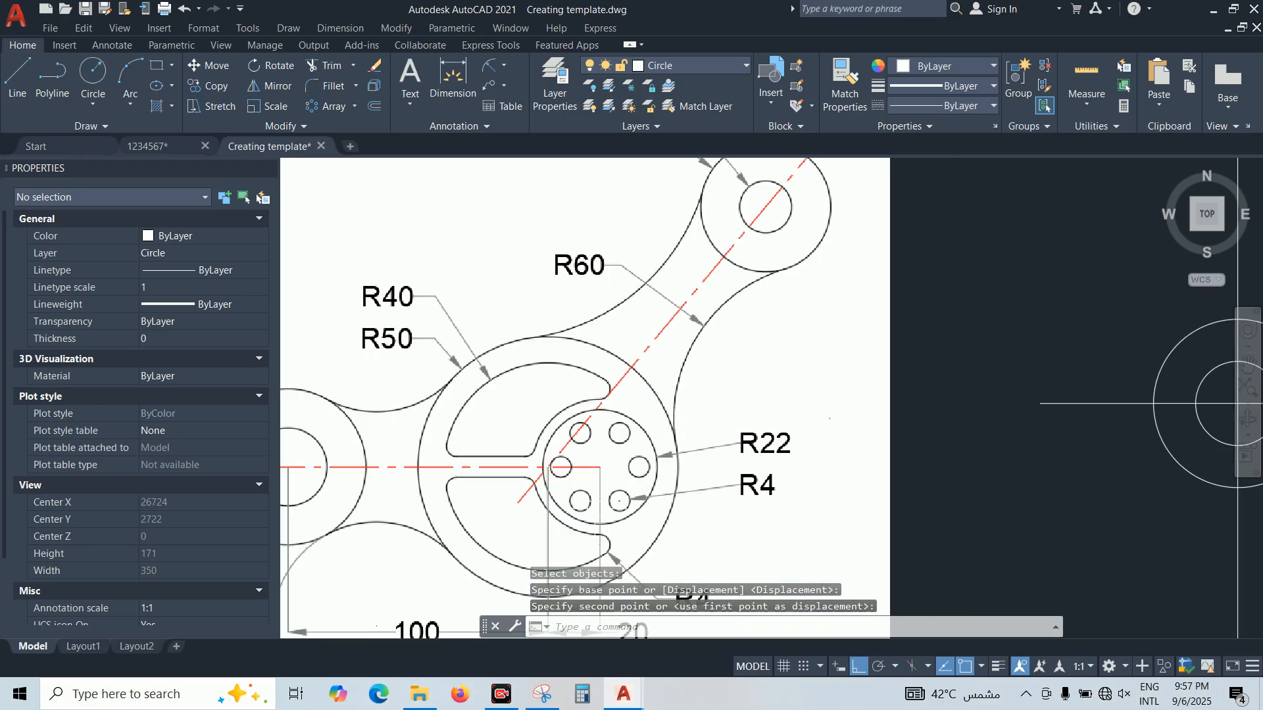
scroll(928, 453, down, 3)
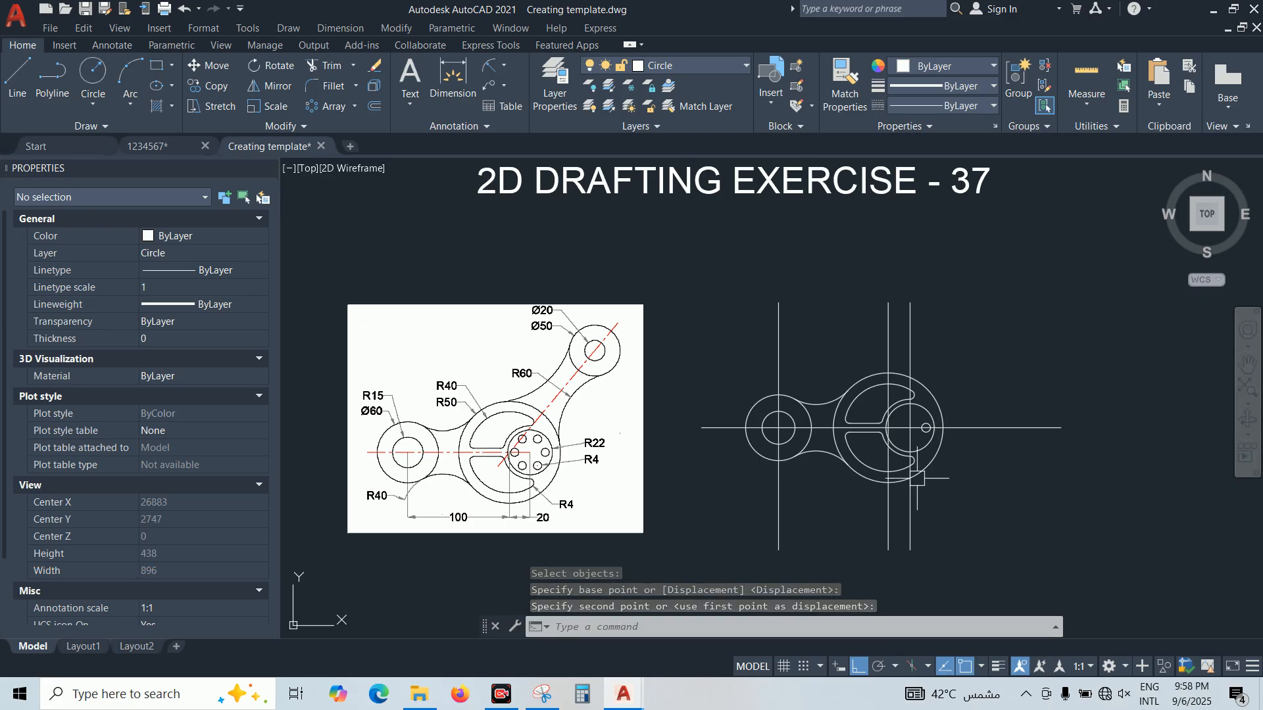
scroll(921, 434, up, 3)
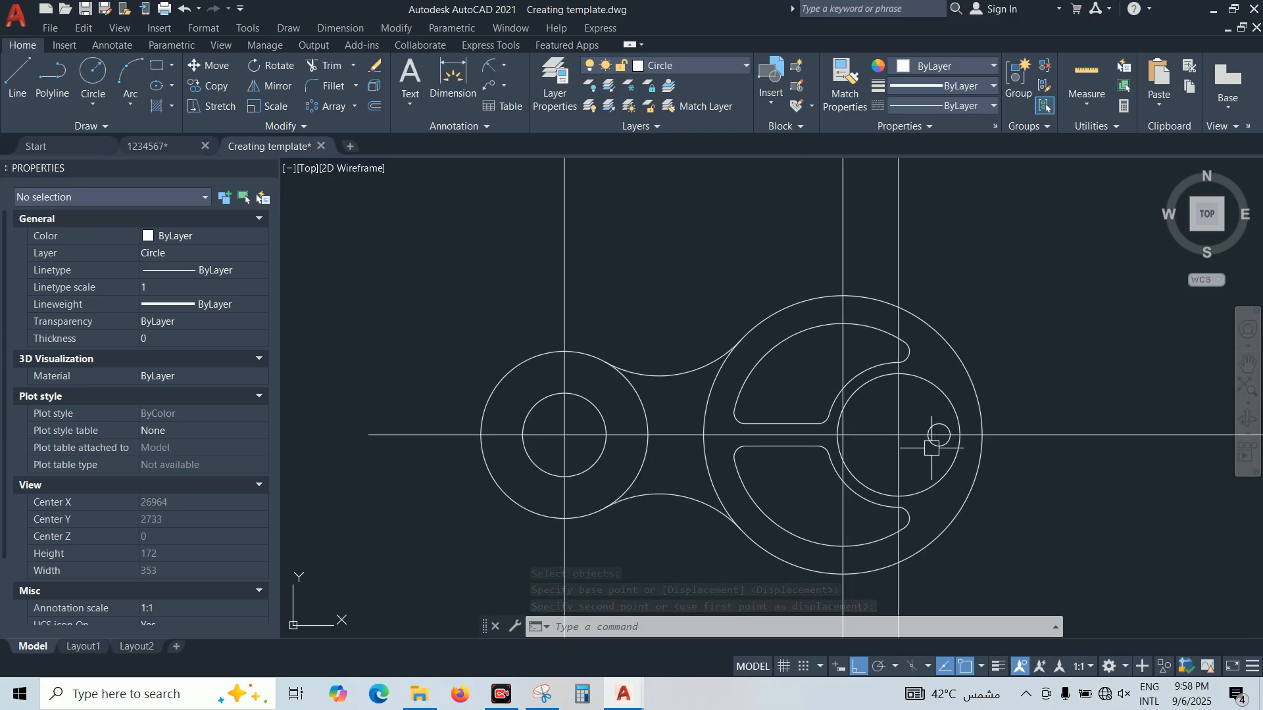
click(929, 436)
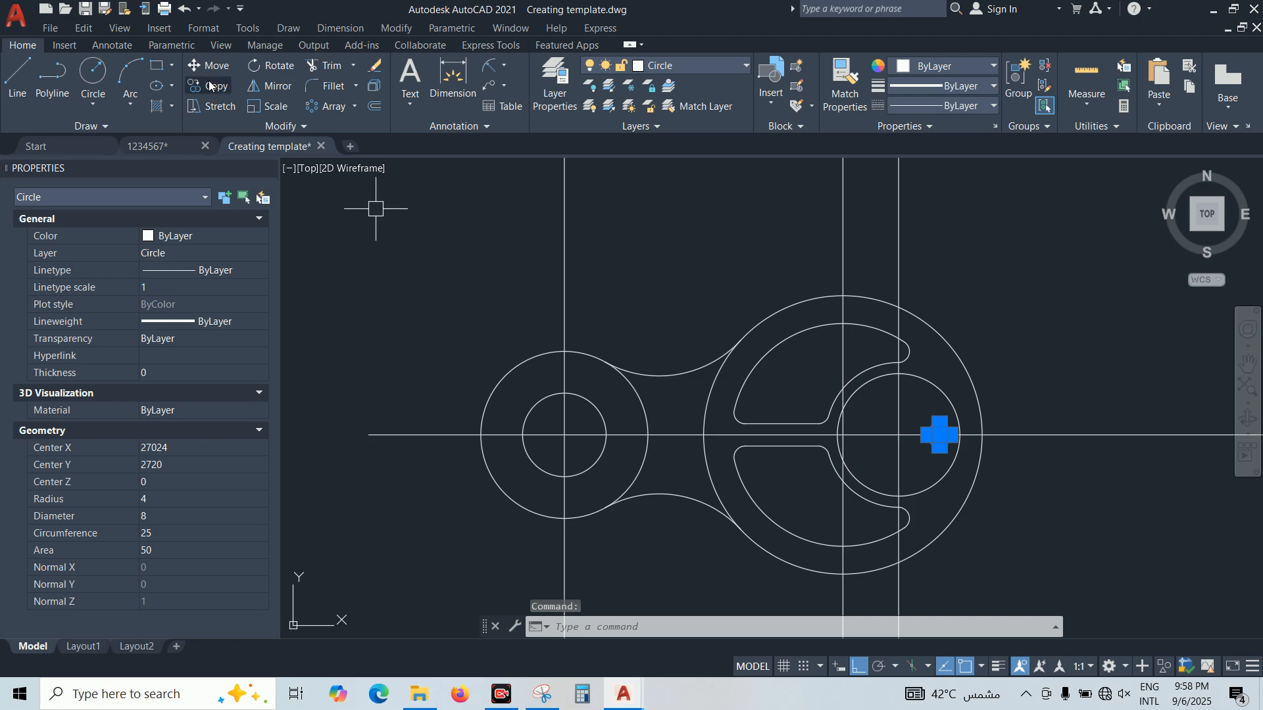
click(353, 106)
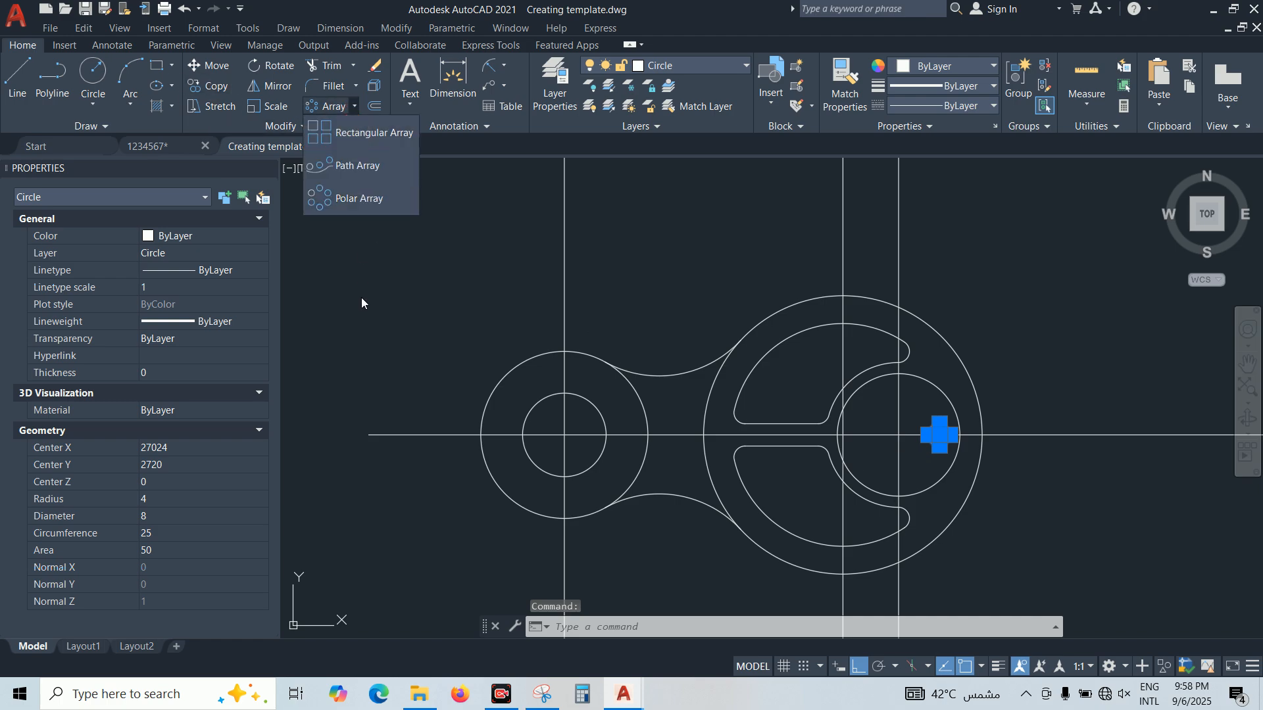
click(331, 197)
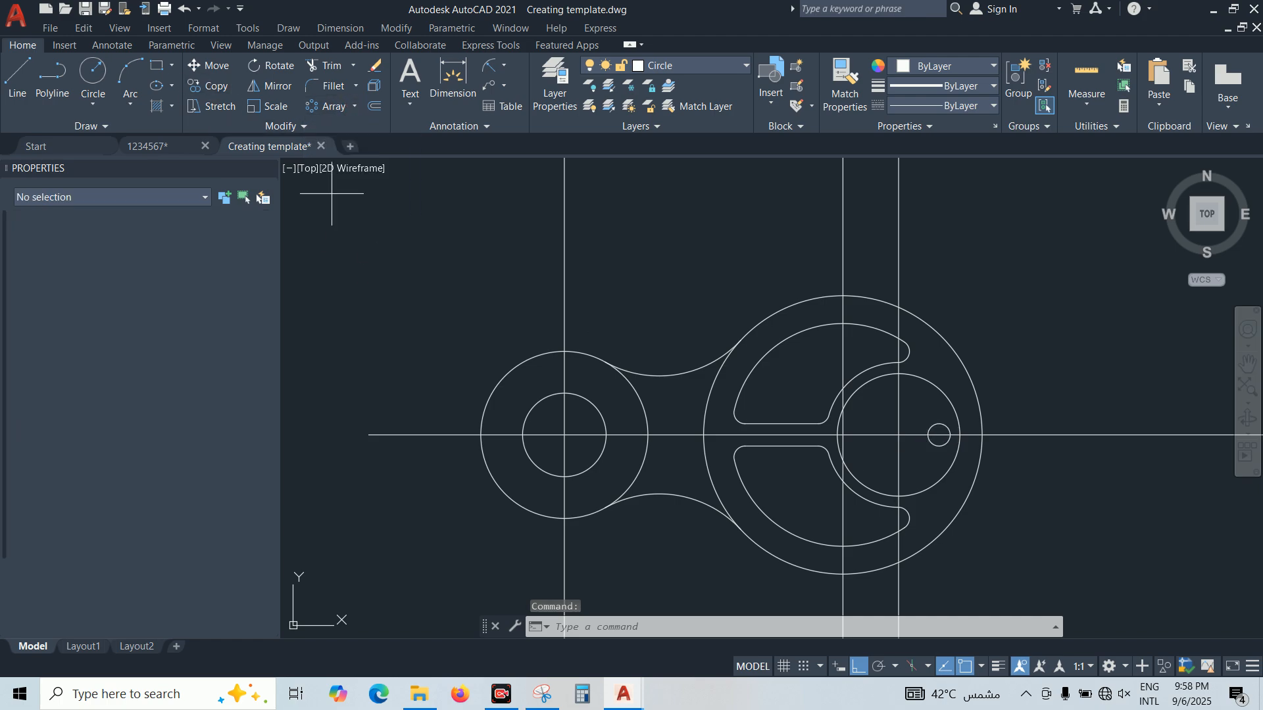
click(899, 434)
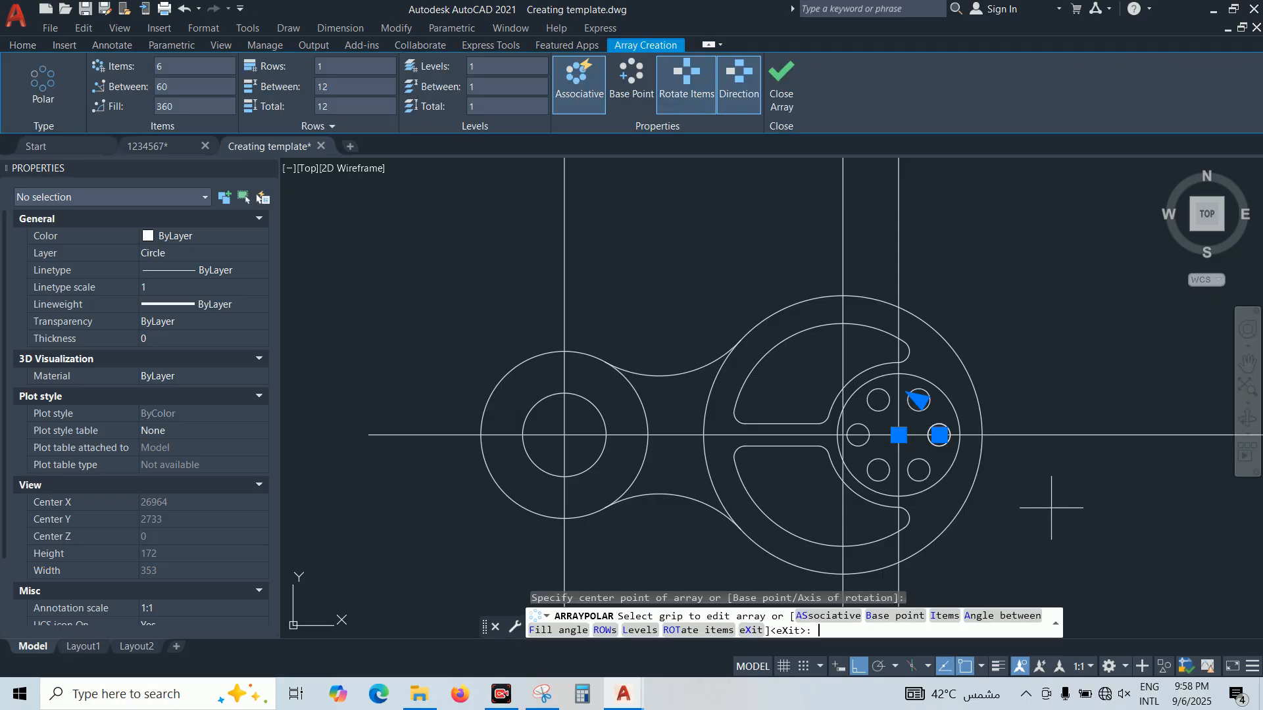
key(Escape)
Draw an angled line from the radius 50 circle's centre to the radius 4 fillet at the upper pocket's right end
scroll(971, 435, down, 3)
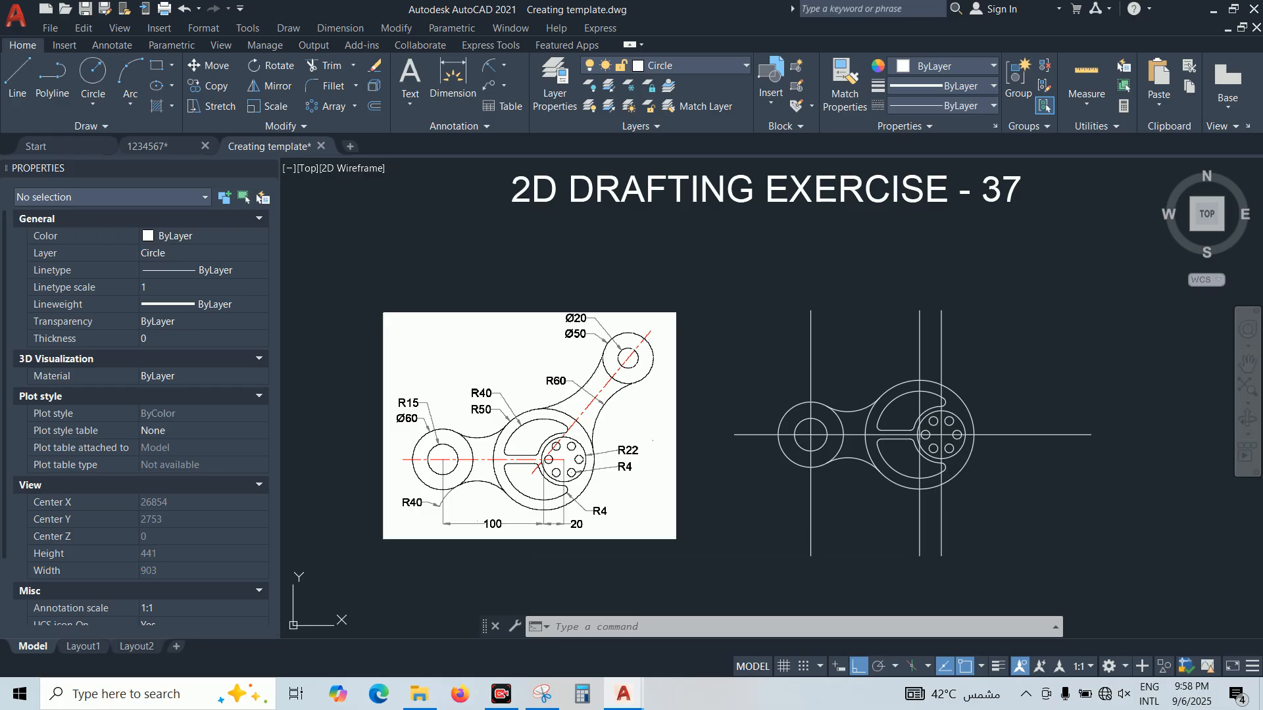
scroll(975, 423, up, 4)
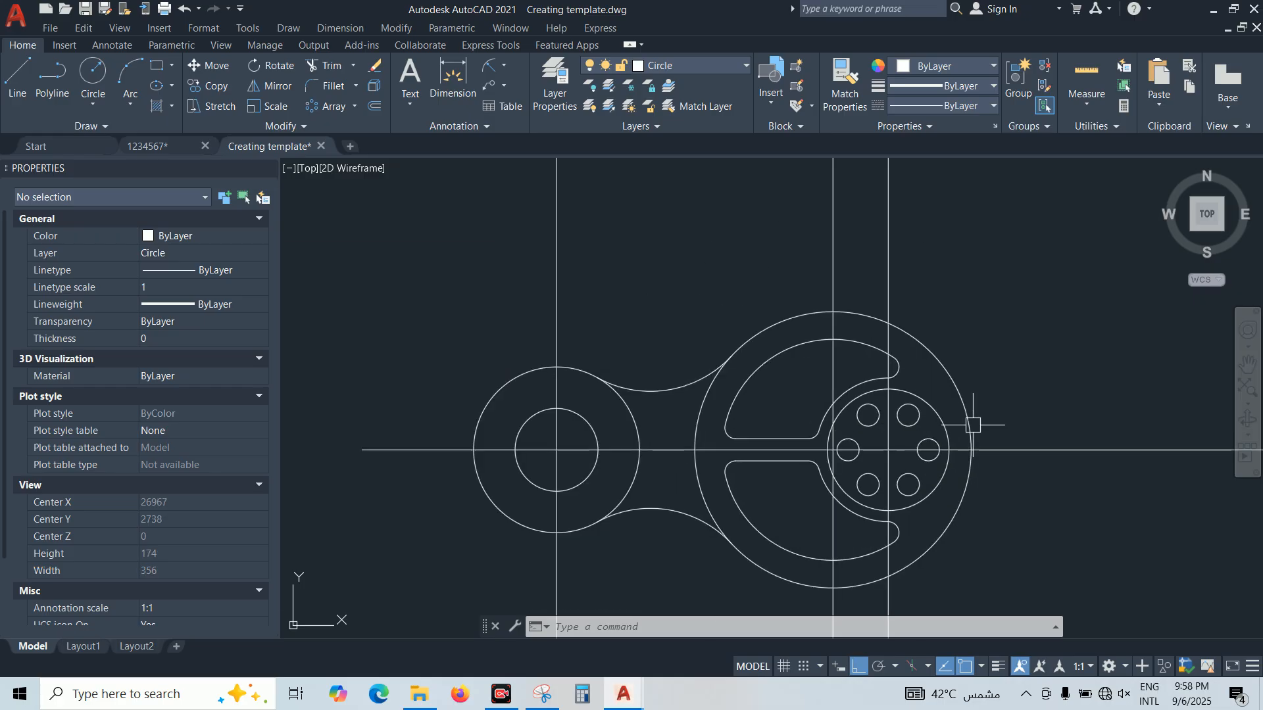
key(Escape)
key(Escape)
text(L)
key(Return)
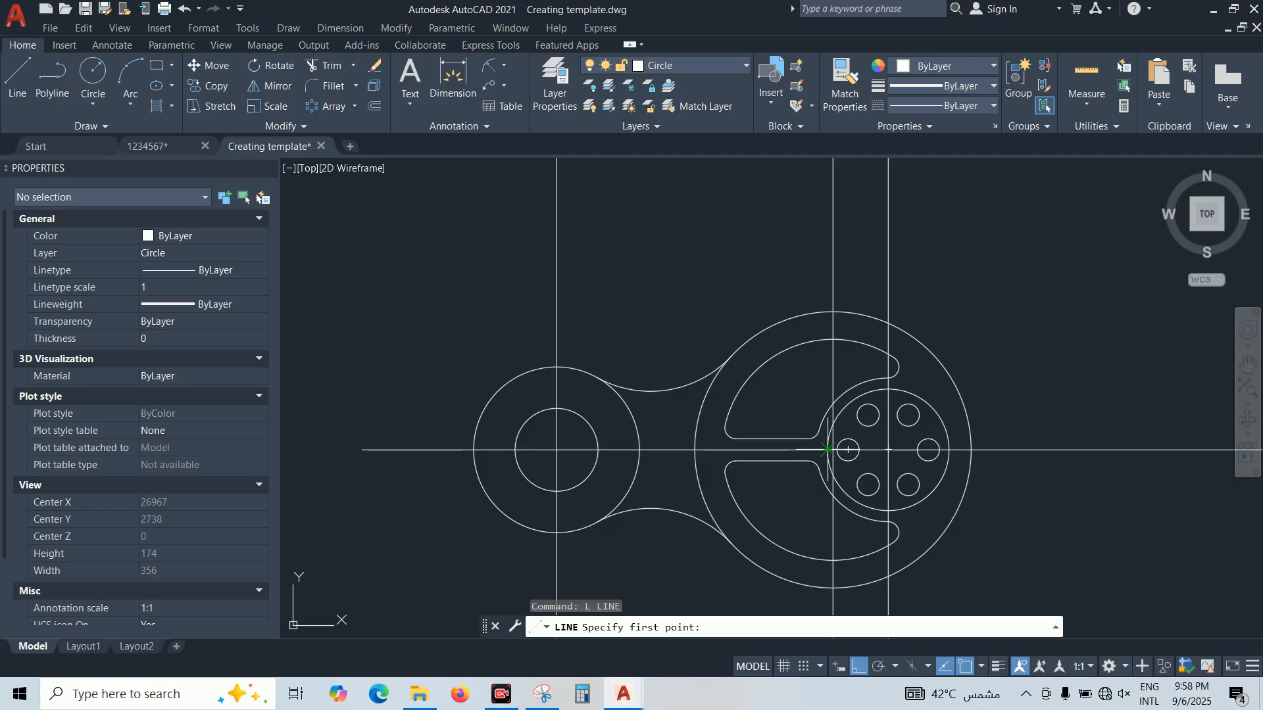
scroll(828, 450, up, 6)
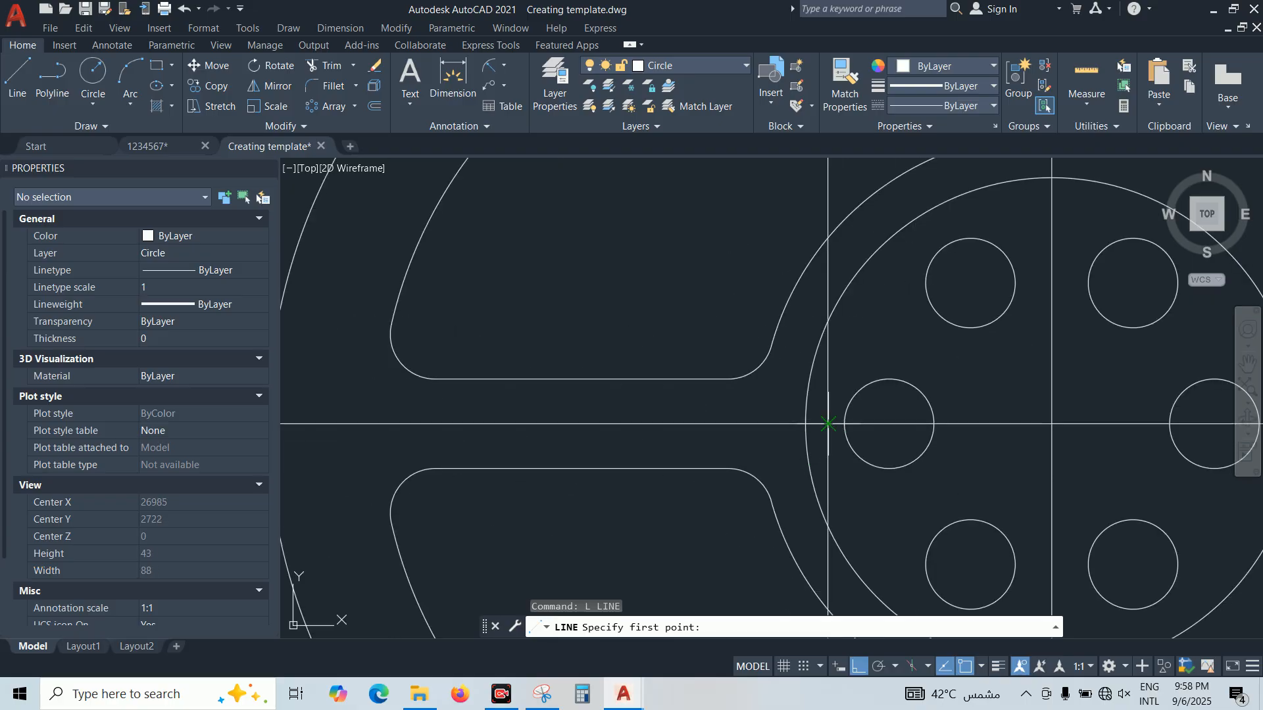
click(828, 423)
scroll(881, 322, down, 4)
scroll(878, 329, up, 4)
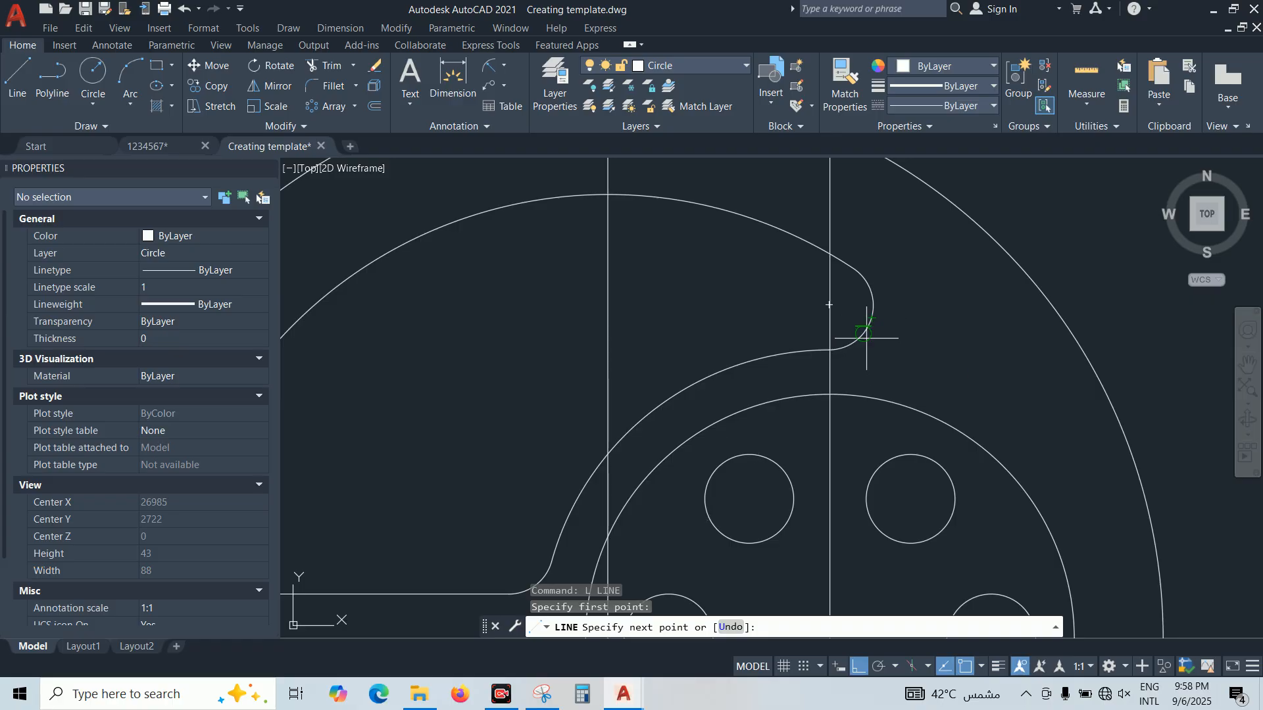
click(865, 334)
key(Escape)
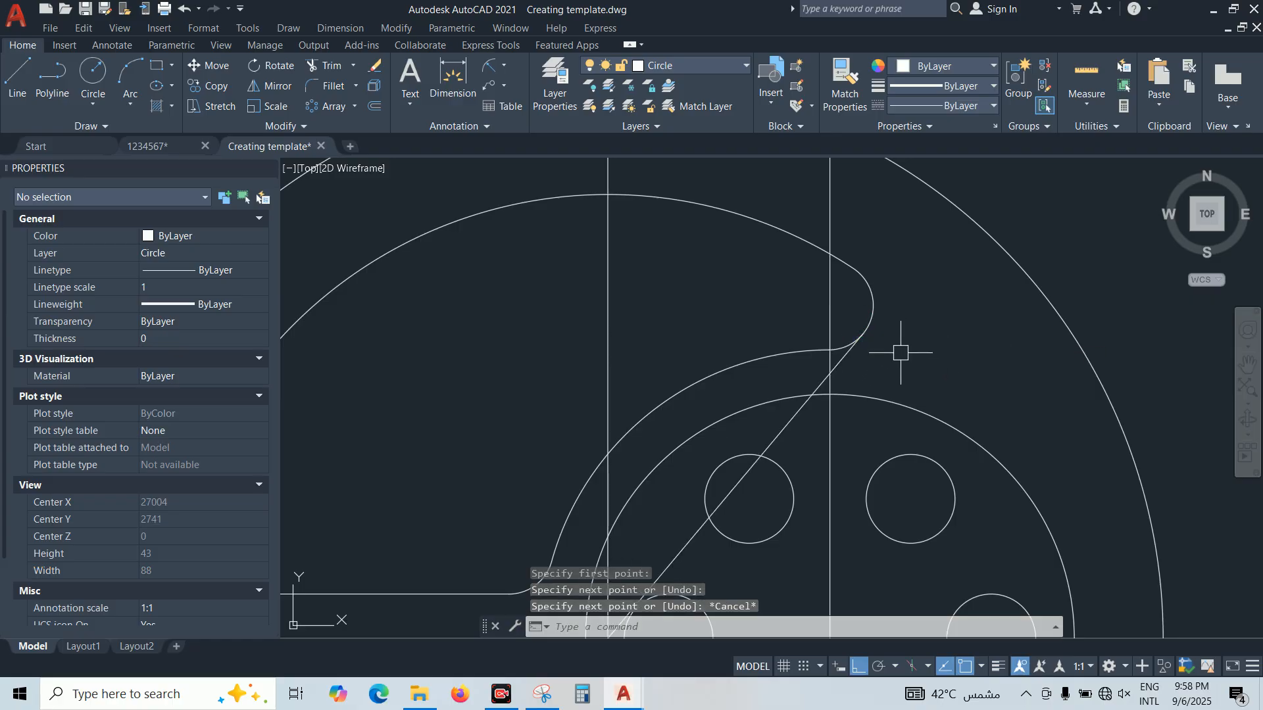
scroll(897, 352, down, 6)
scroll(953, 355, down, 4)
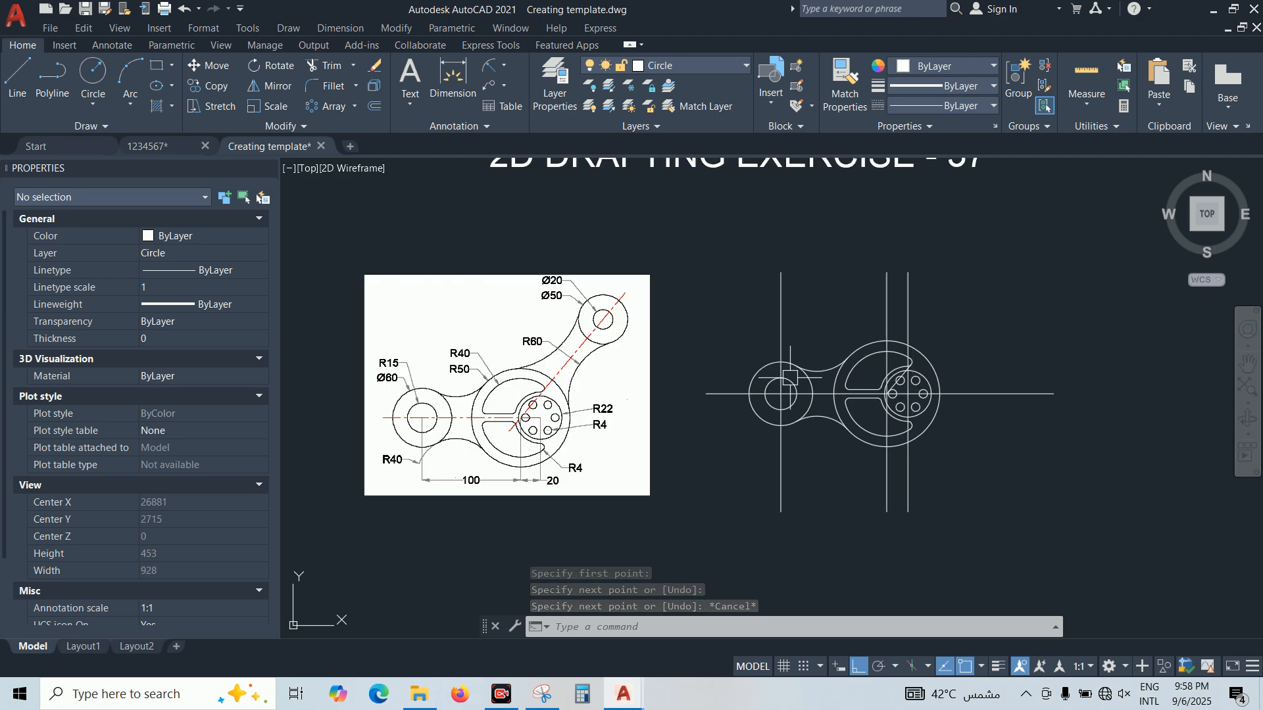
Offset the horizontal centre line upward by 100
text(o)
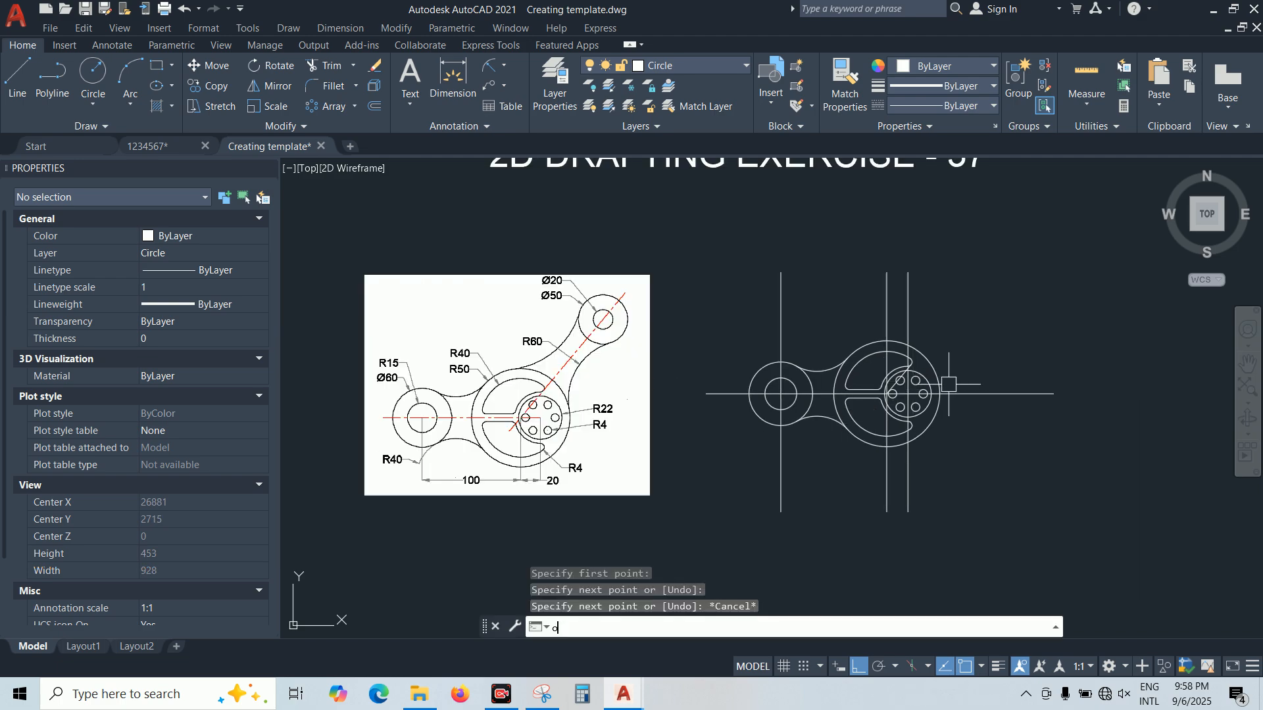
key(Return)
text(100)
key(Return)
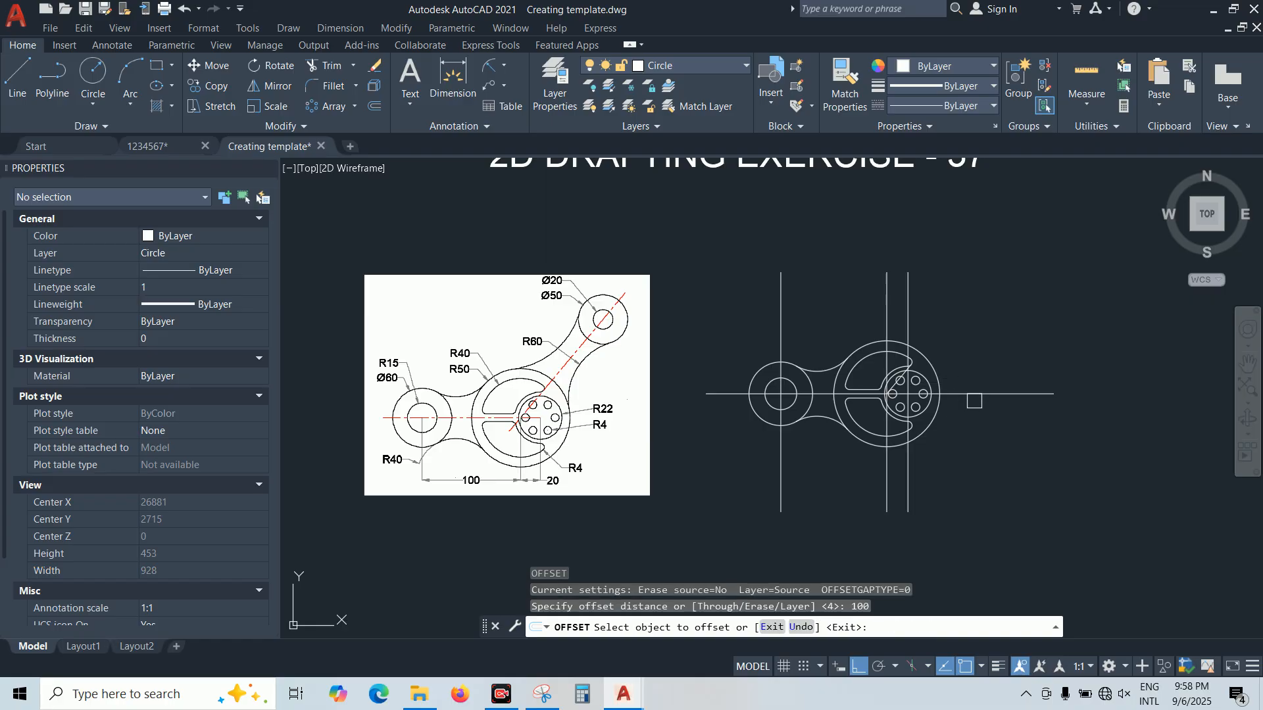
click(967, 394)
click(978, 349)
key(Escape)
key(Escape)
Extend the angled line past the radius 50 circle up to the upper horizontal offset line
text(ex)
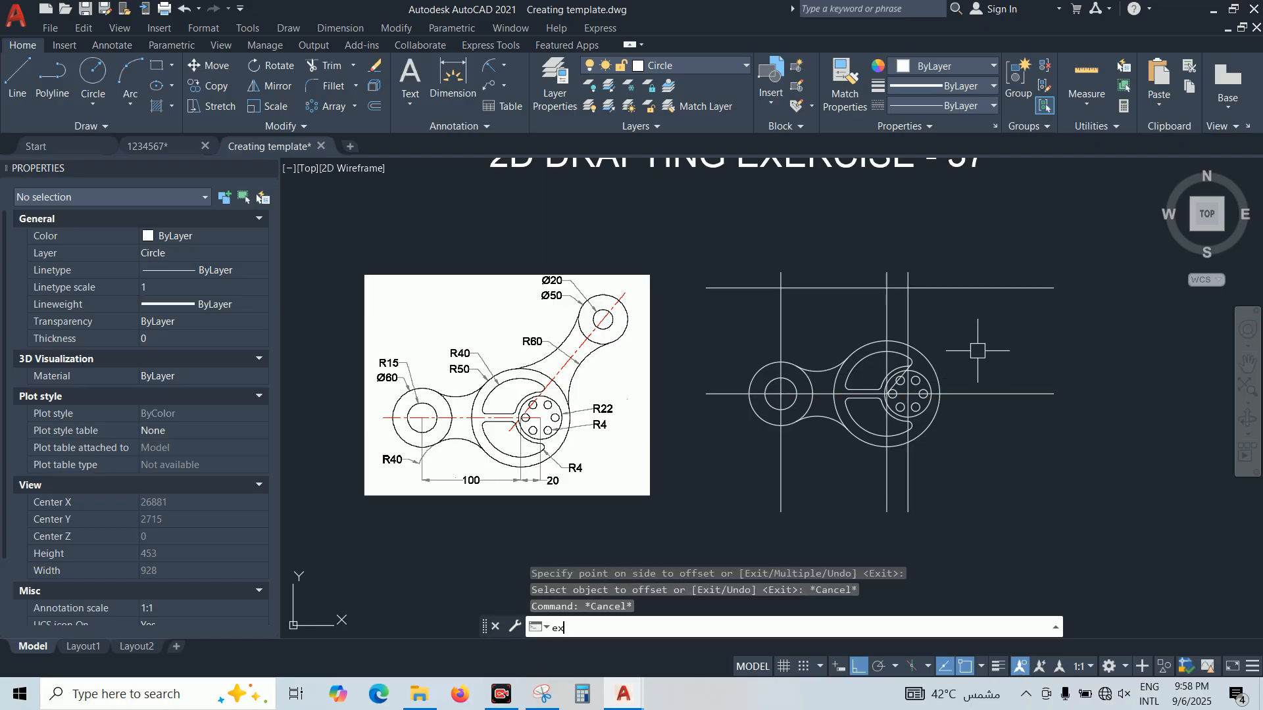
key(Return)
scroll(923, 371, up, 10)
click(834, 330)
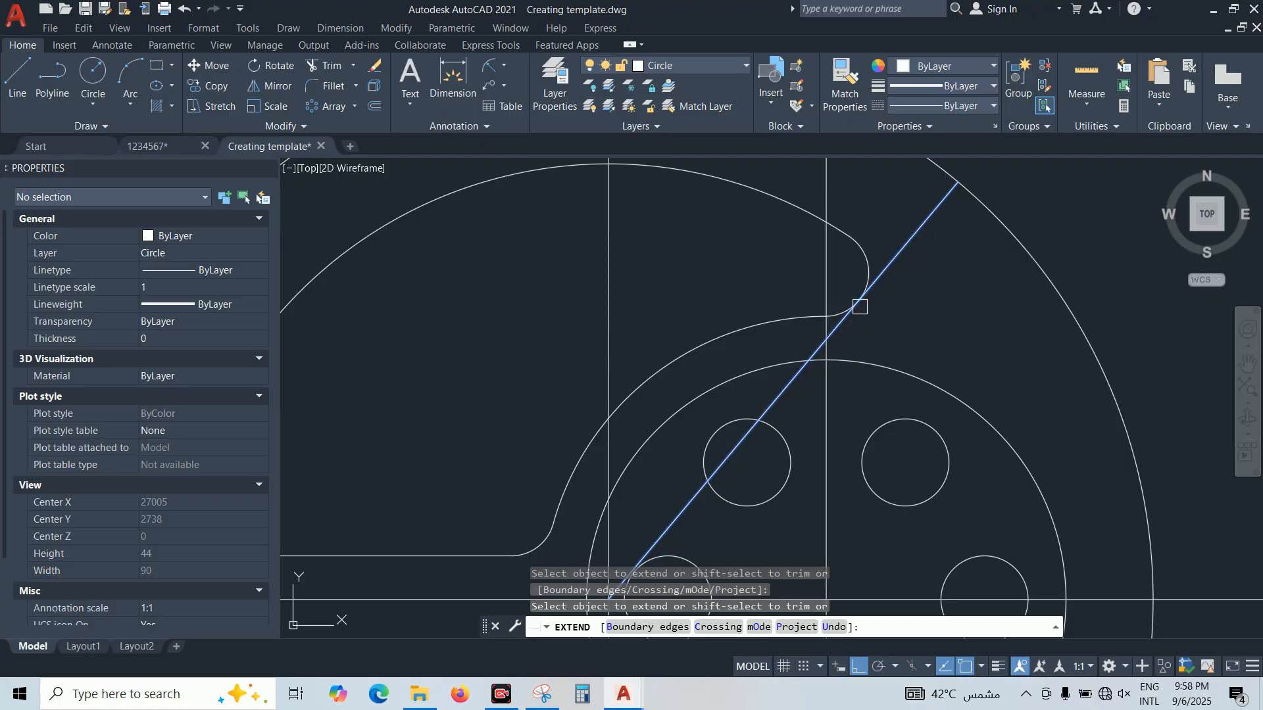
scroll(902, 260, down, 8)
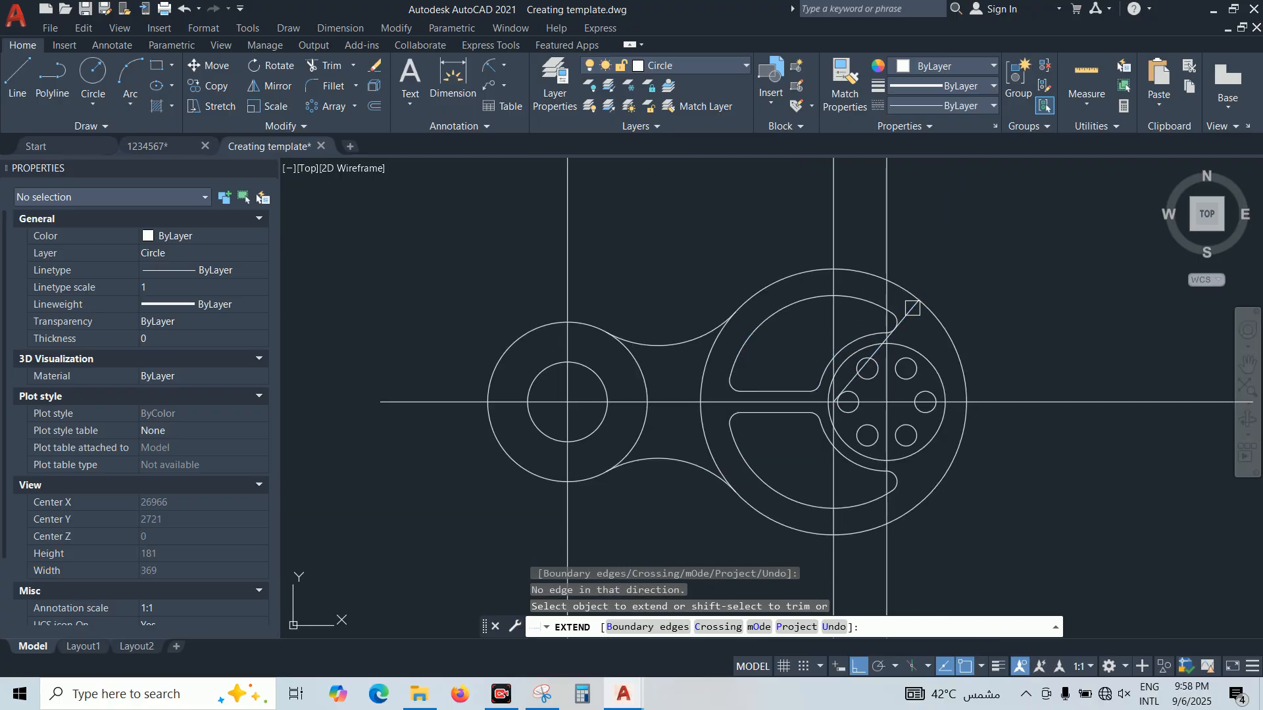
scroll(913, 313, up, 2)
scroll(913, 332, down, 2)
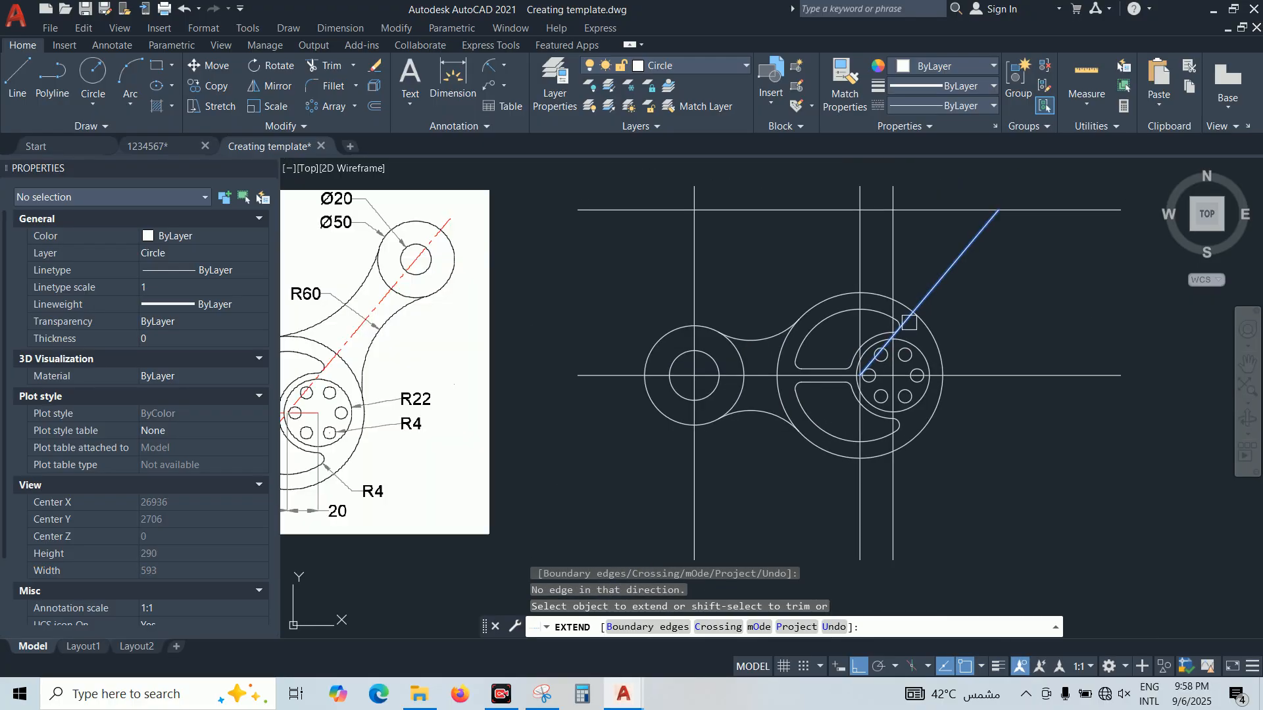
scroll(1151, 313, down, 3)
key(Escape)
scroll(804, 342, up, 3)
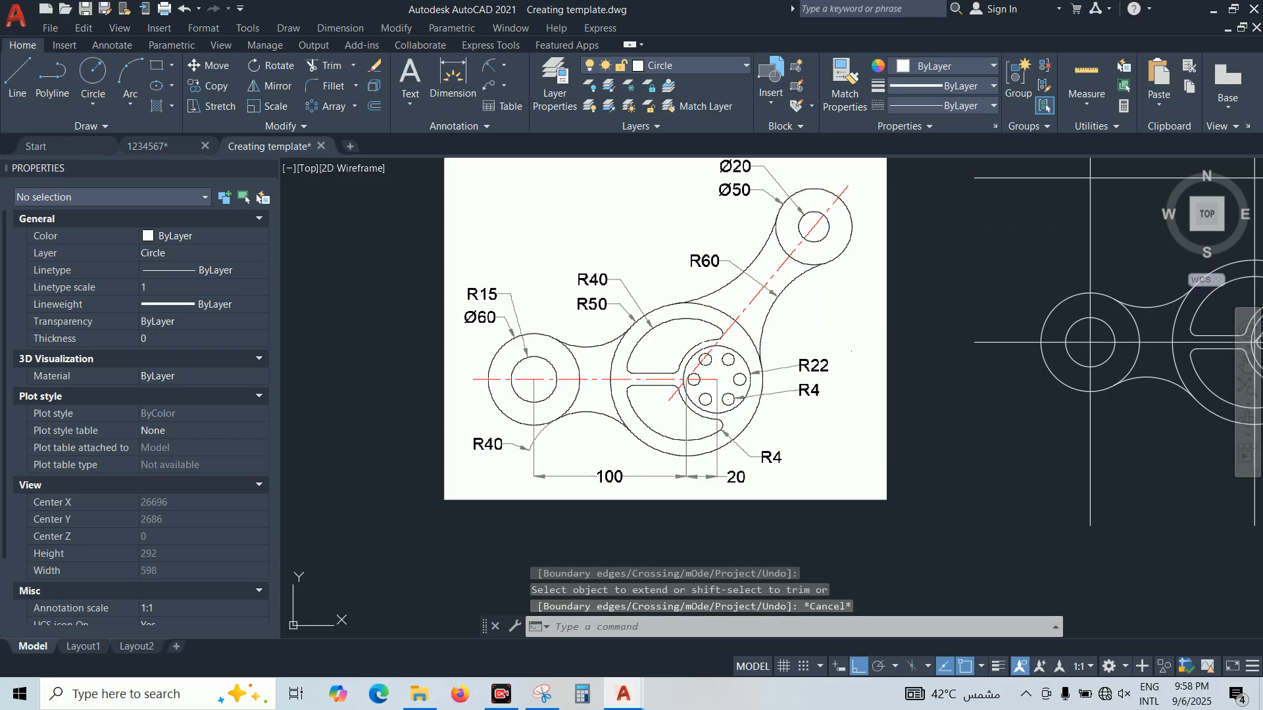
scroll(701, 318, up, 2)
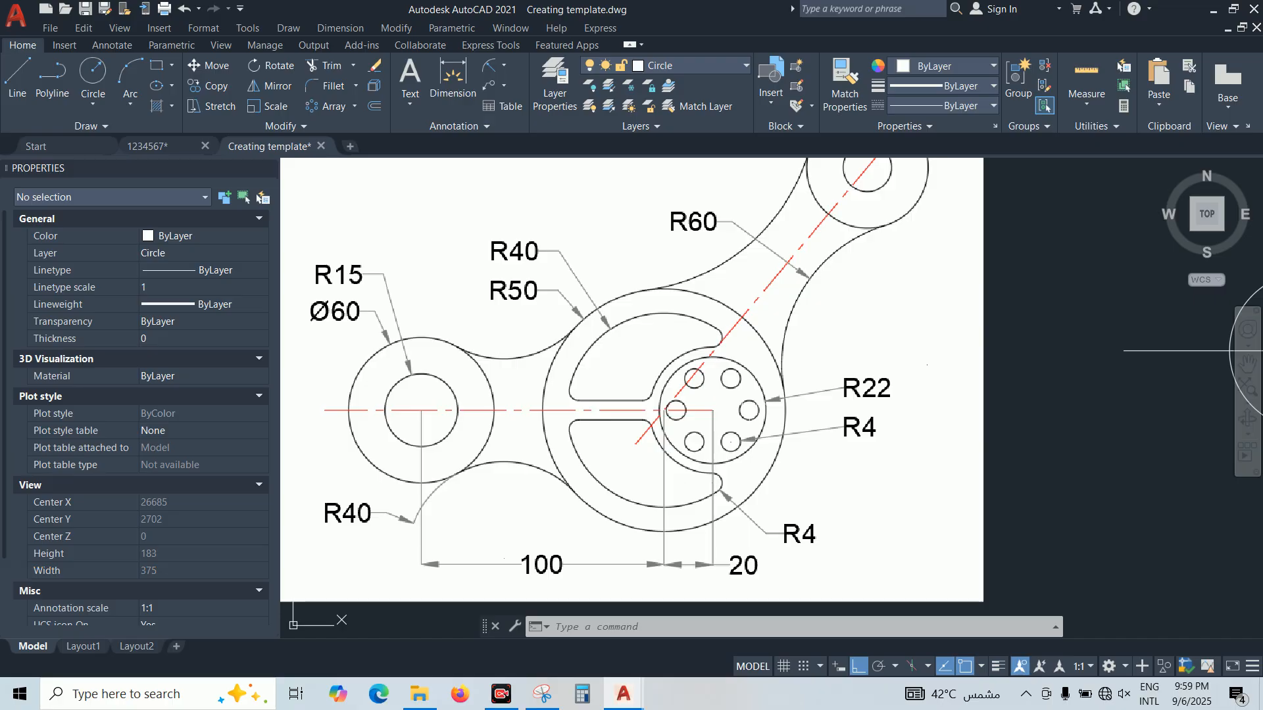
scroll(837, 388, down, 4)
scroll(730, 369, up, 3)
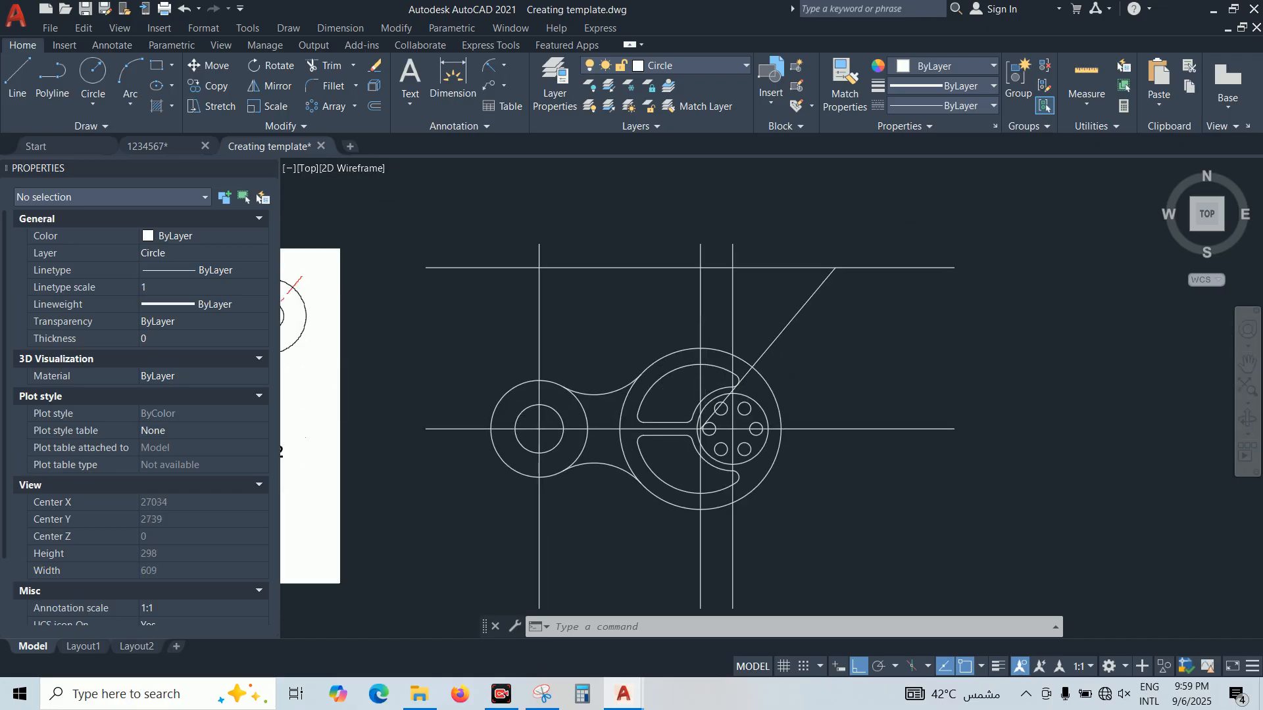
scroll(761, 388, up, 2)
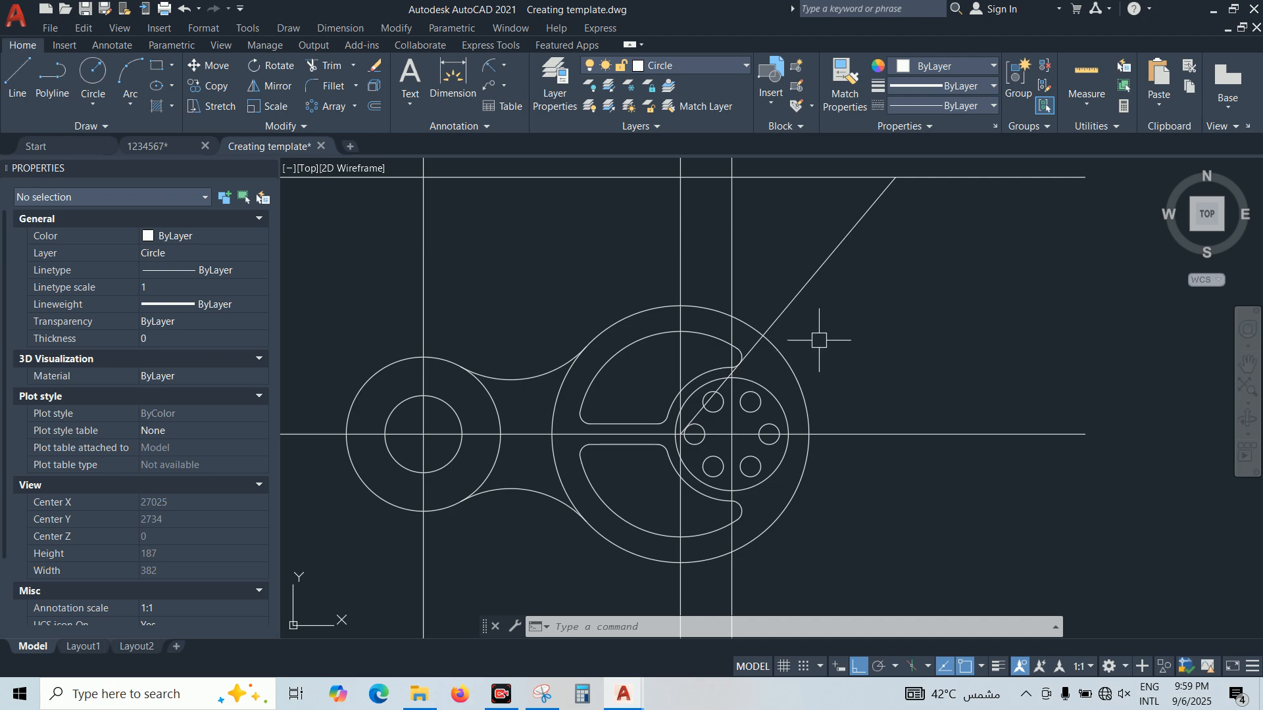
Draw a diameter 50 circle centred on the upper end of the angled line
scroll(818, 342, down, 2)
key(Escape)
text(c)
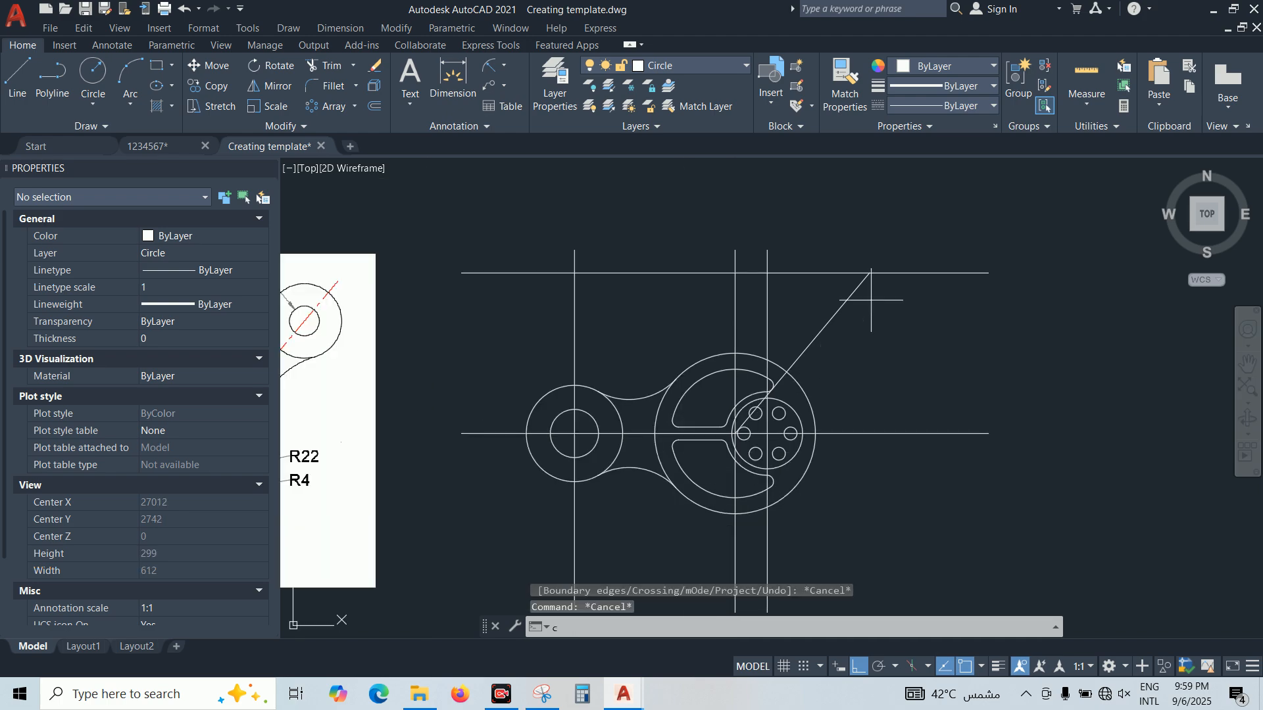
key(Return)
scroll(871, 289, down, 2)
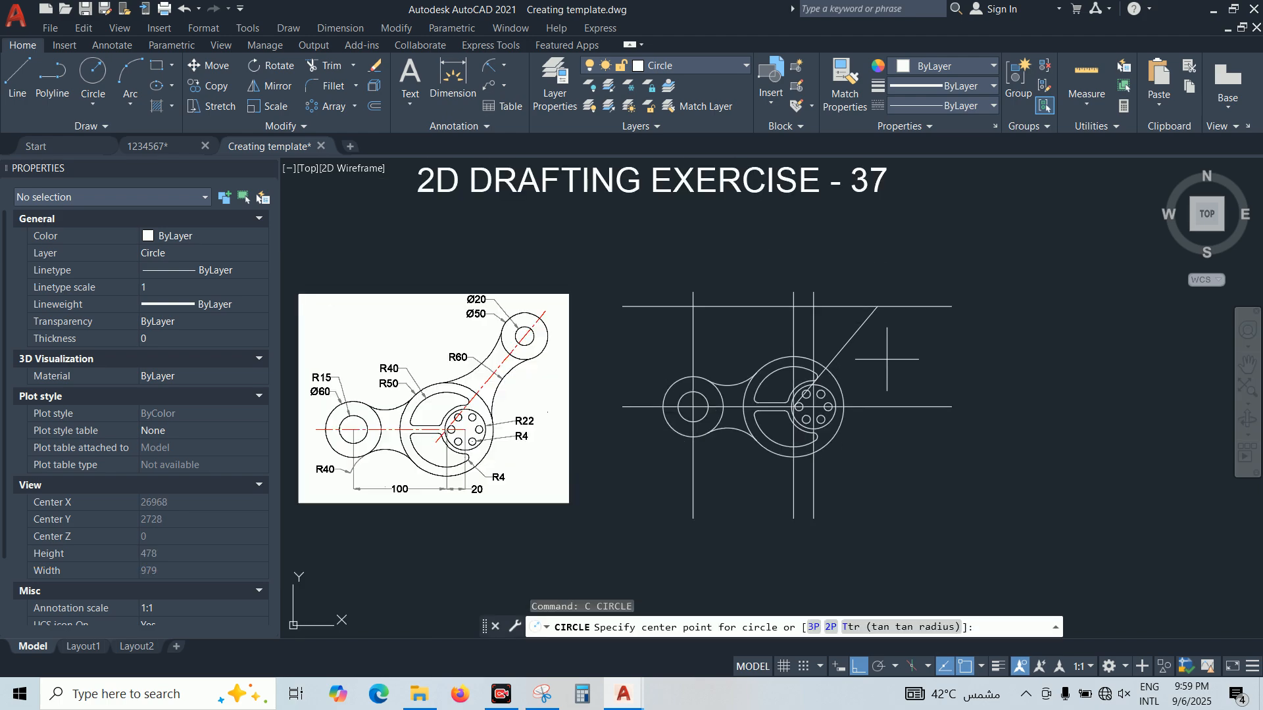
click(878, 306)
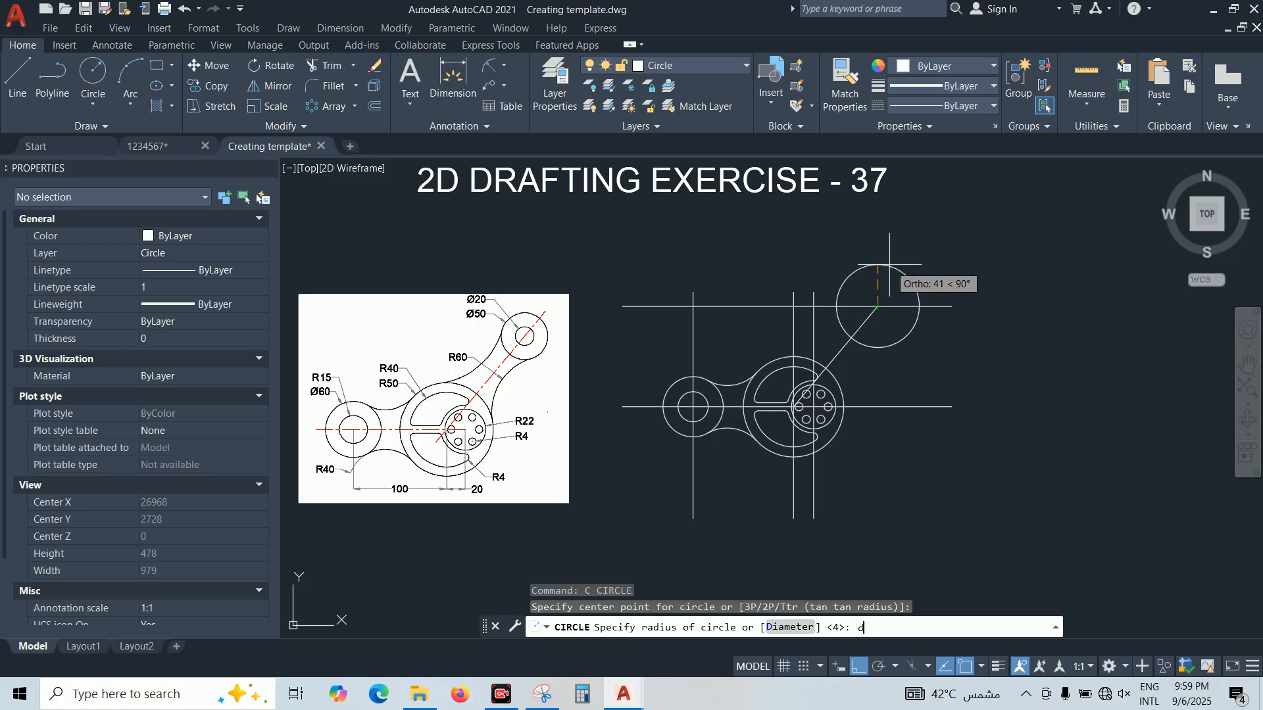
text(d)
key(Return)
text(50)
key(Return)
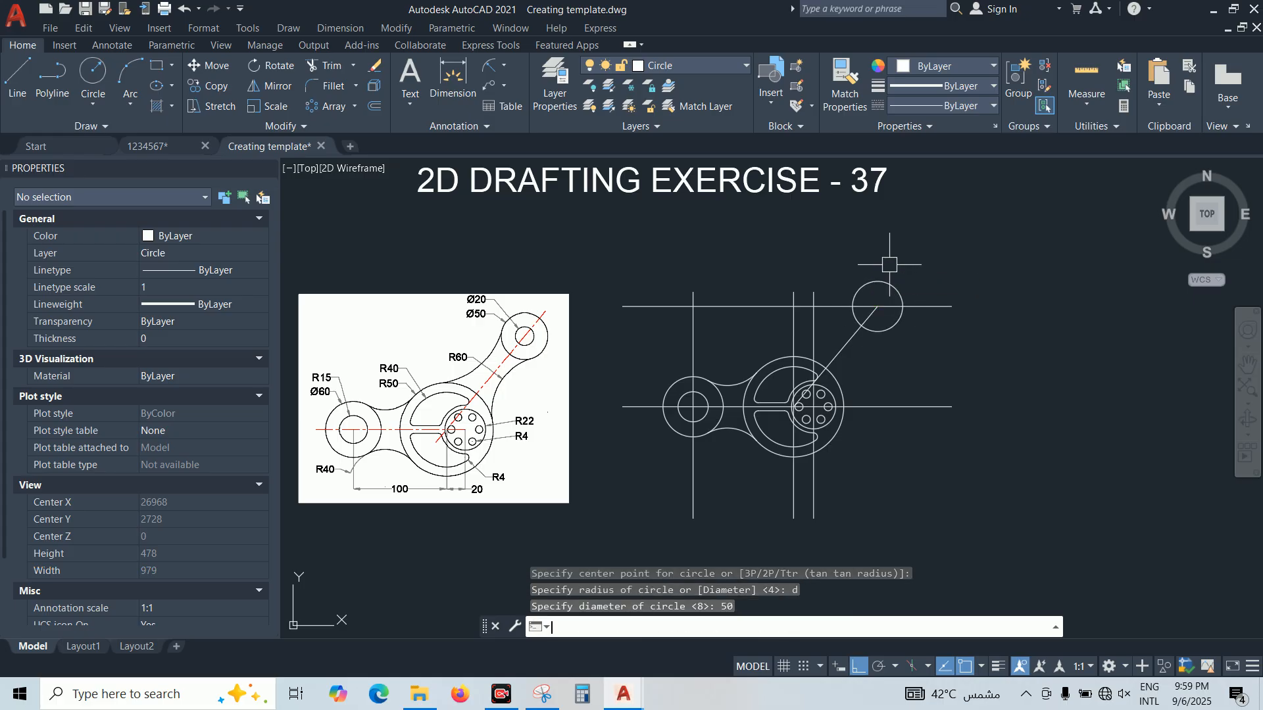
key(Return)
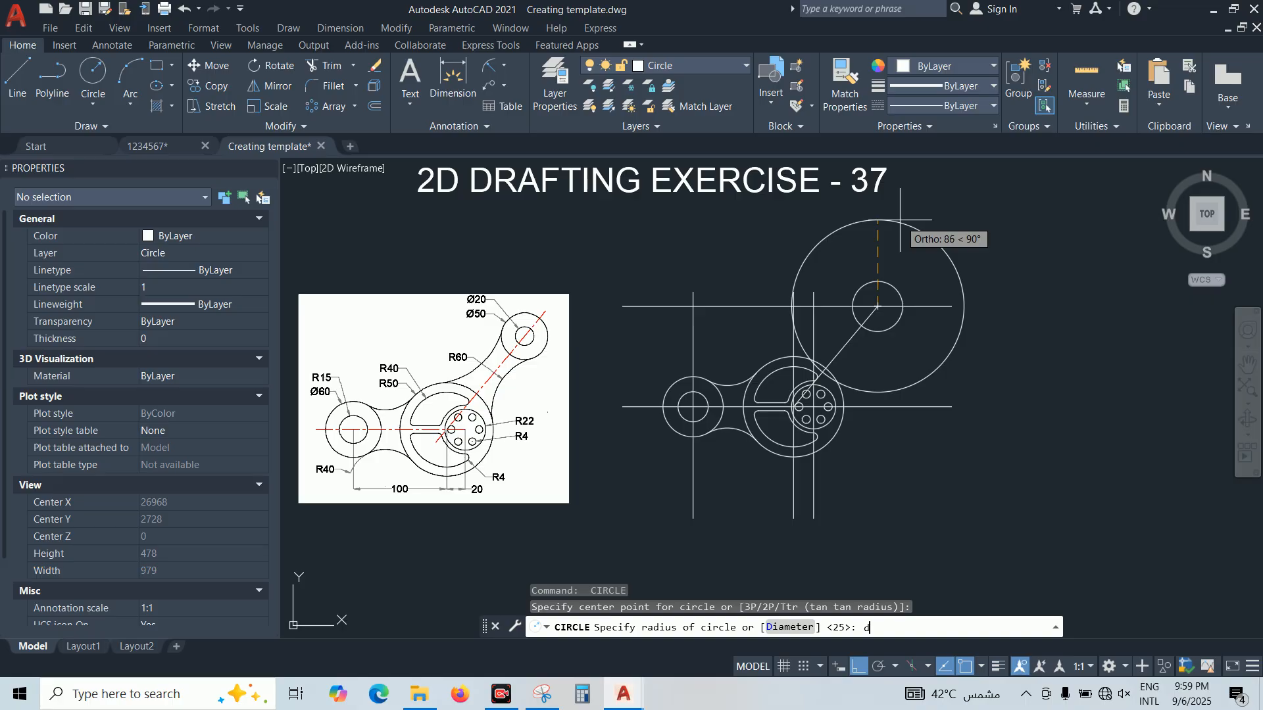
key(Escape)
key(Escape)
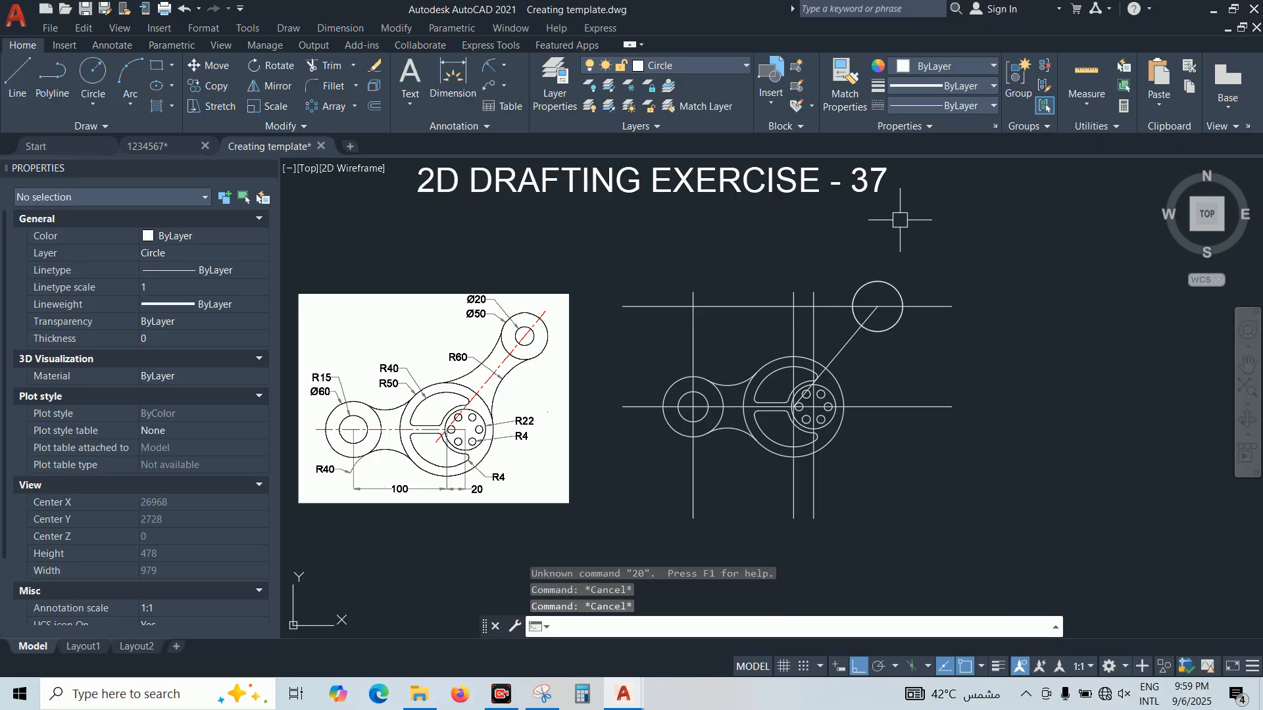
key(ctrl+z)
Draw a diameter 20 circle concentric with the diameter 50 circle at the angled line's upper end
text(c)
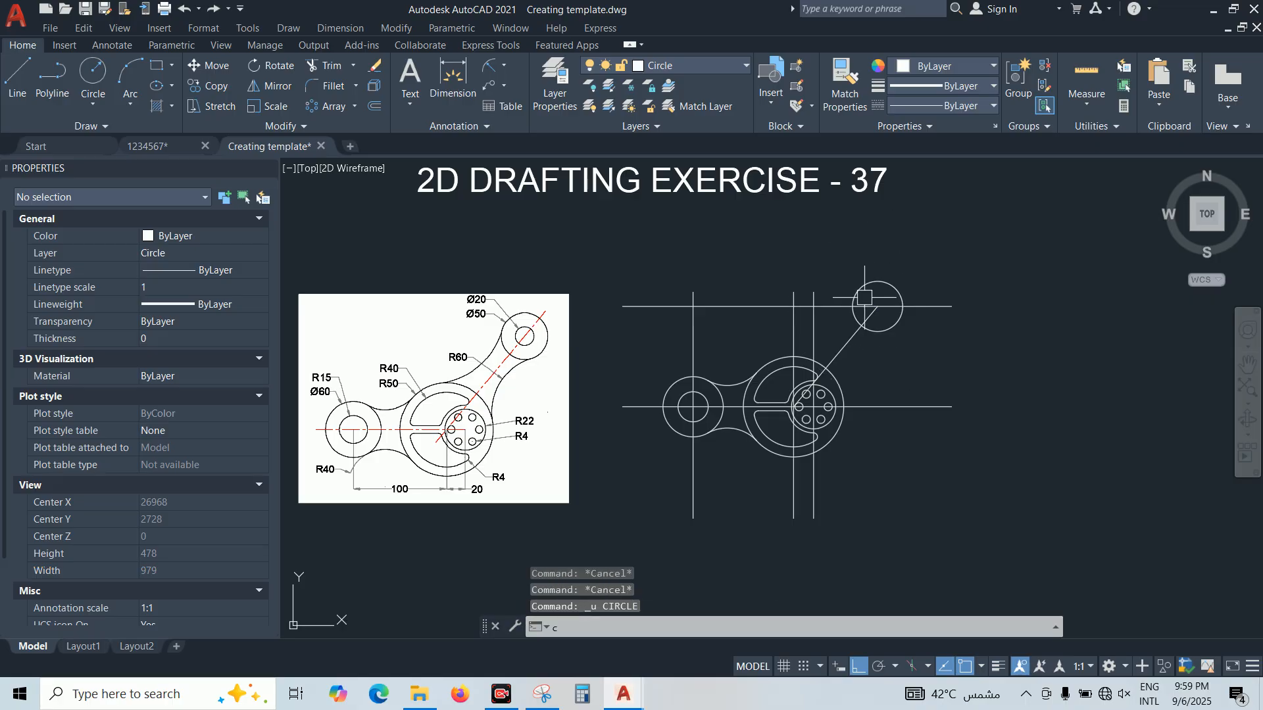
key(Return)
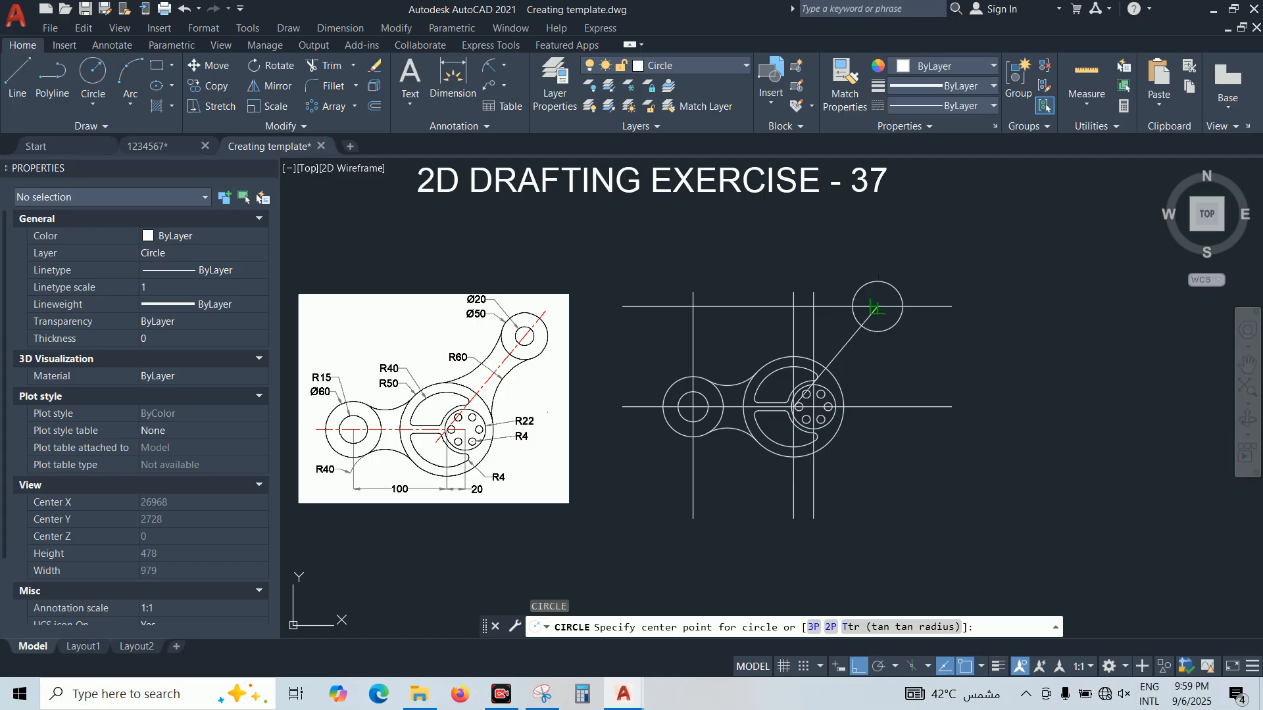
click(878, 306)
text(d)
key(Return)
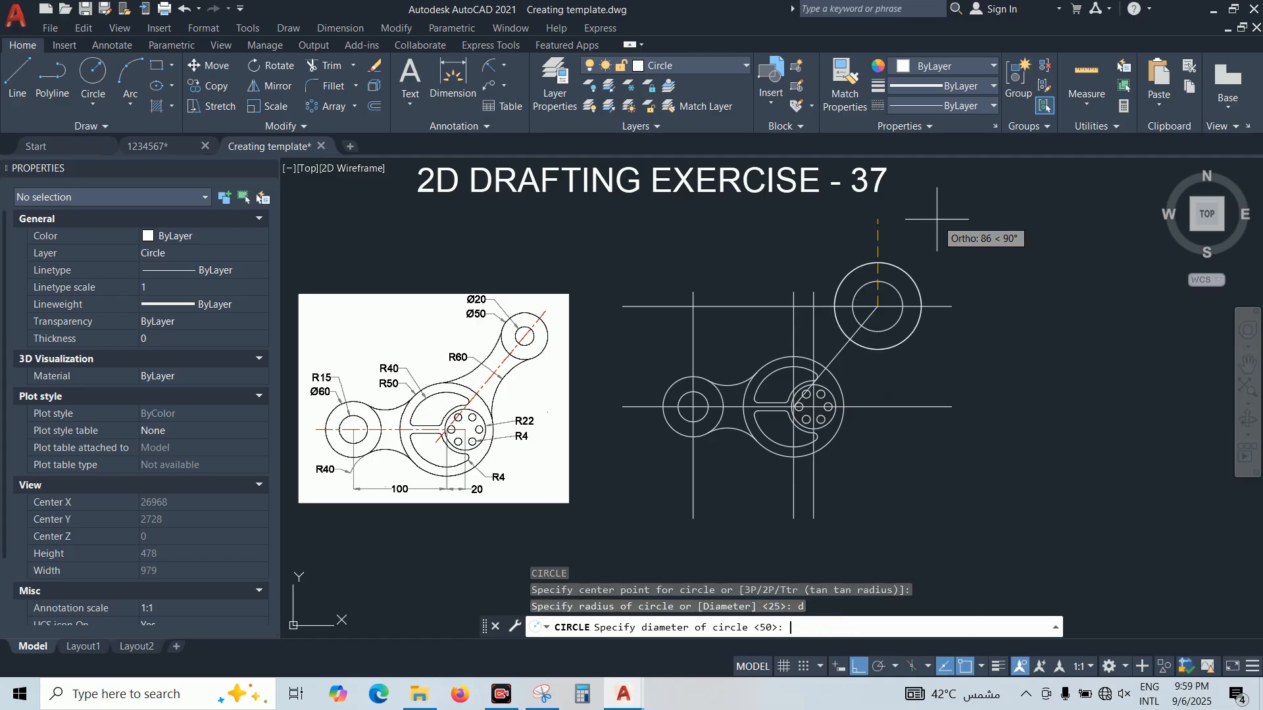
text(20)
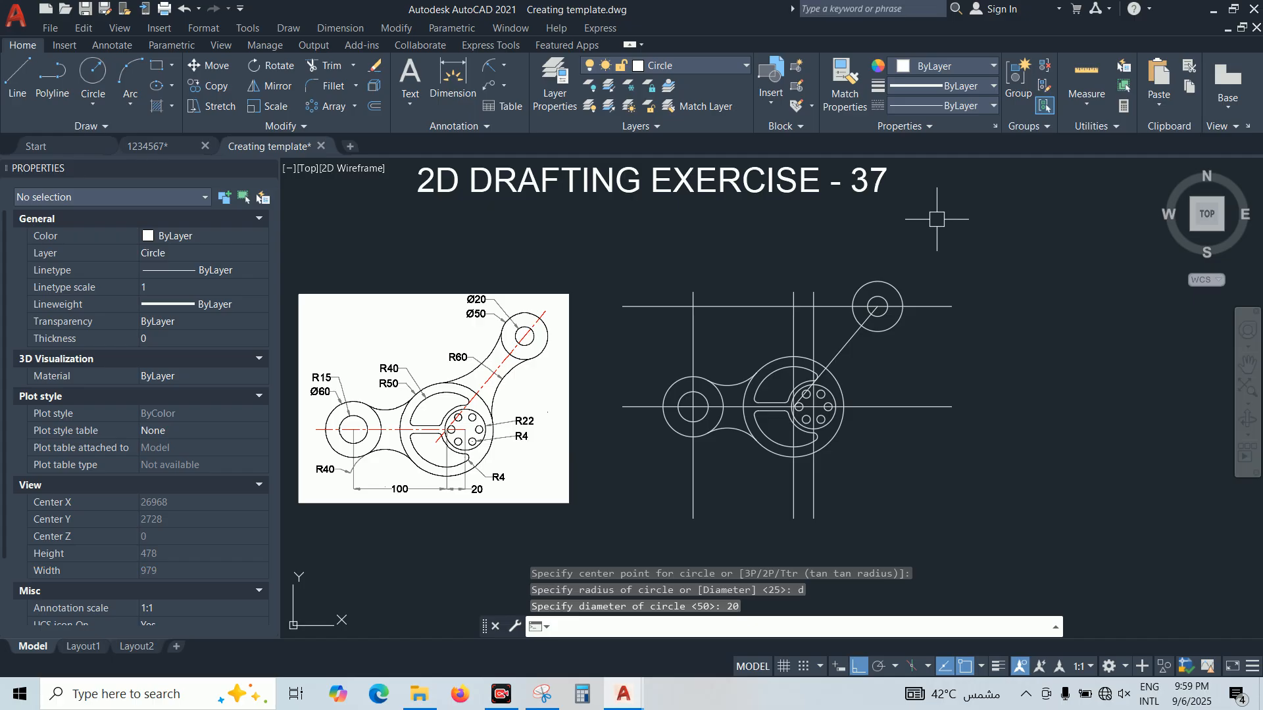
key(Escape)
Check the diameters of the two concentric circles at the arm's upper end with the Diameter dimension
click(503, 65)
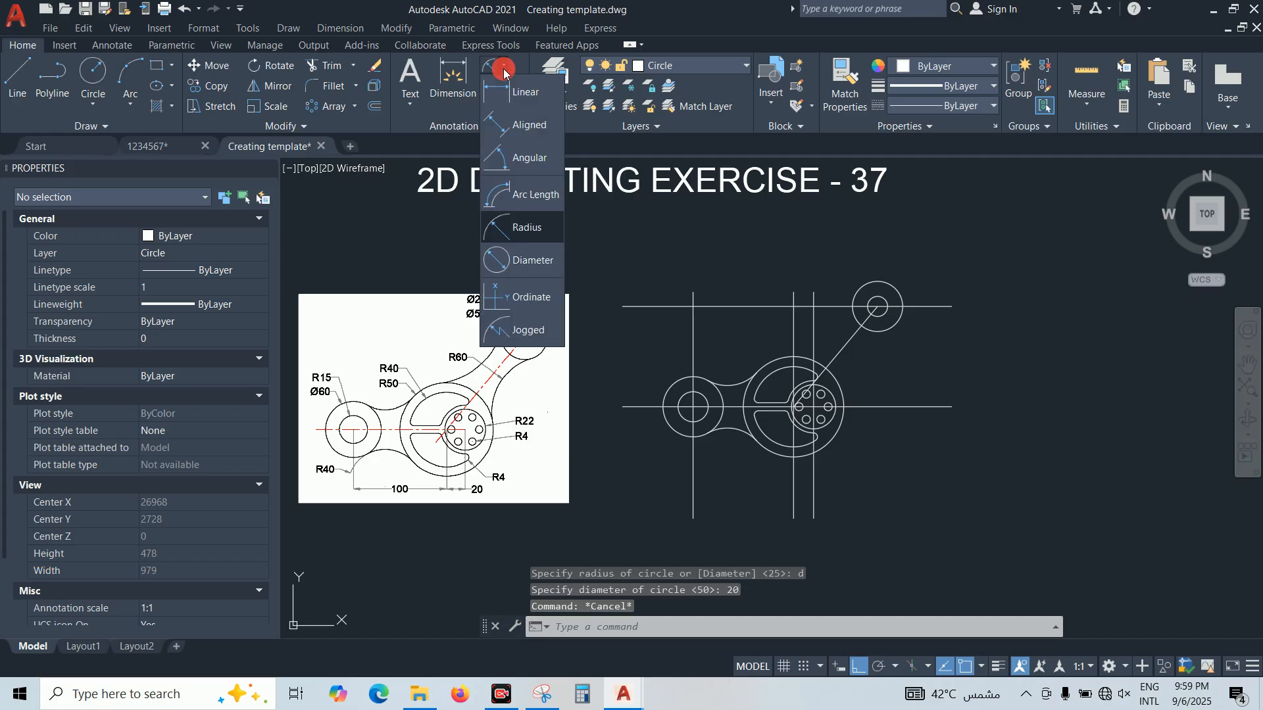
click(518, 231)
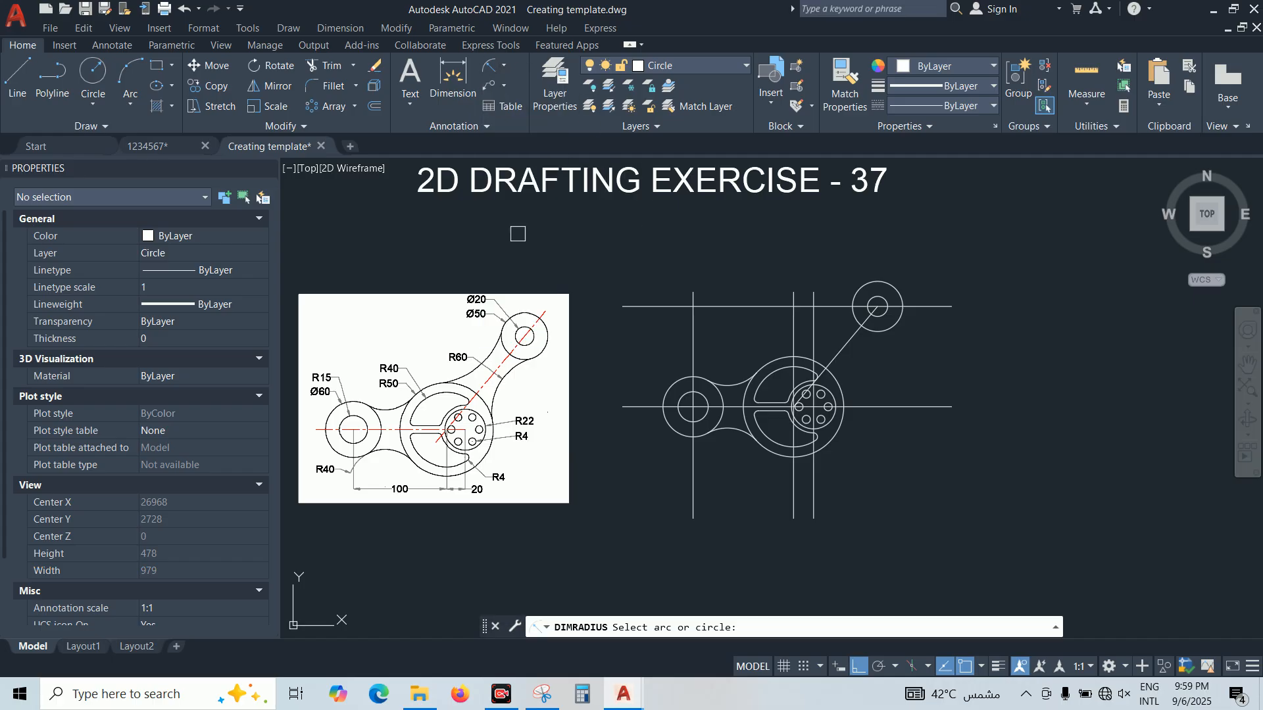
click(508, 69)
click(510, 260)
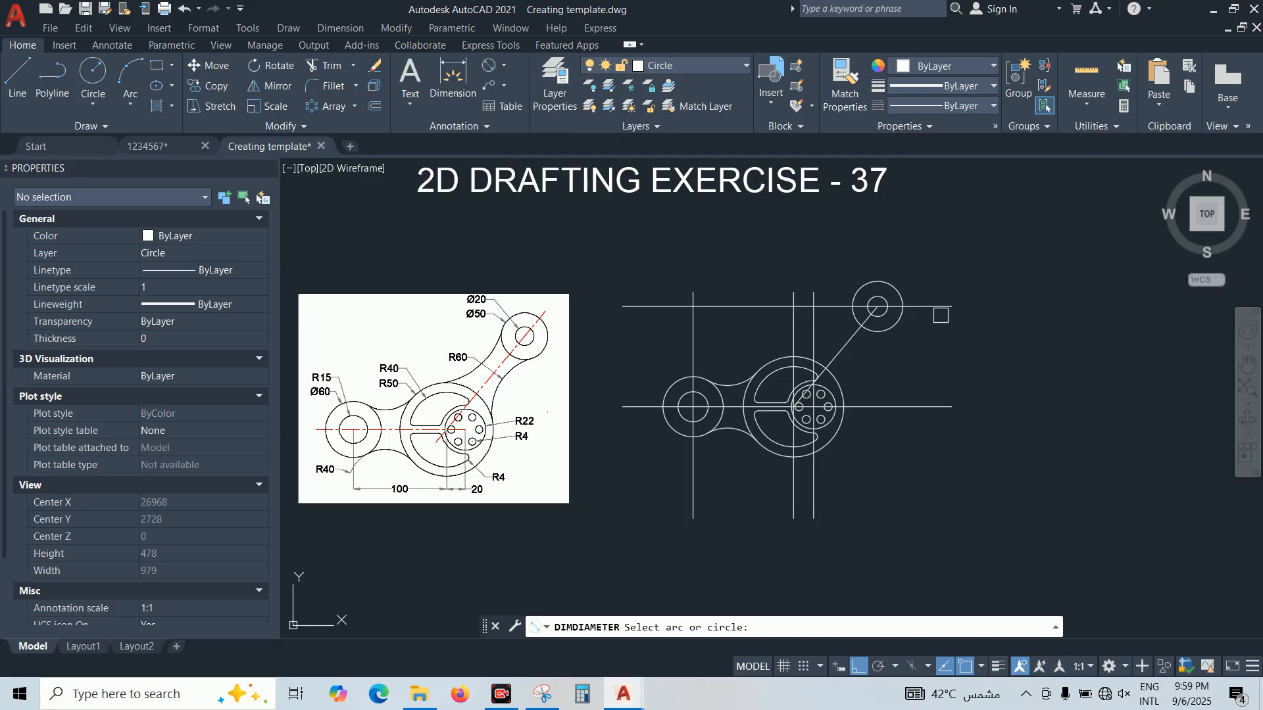
click(890, 283)
key(Escape)
key(Return)
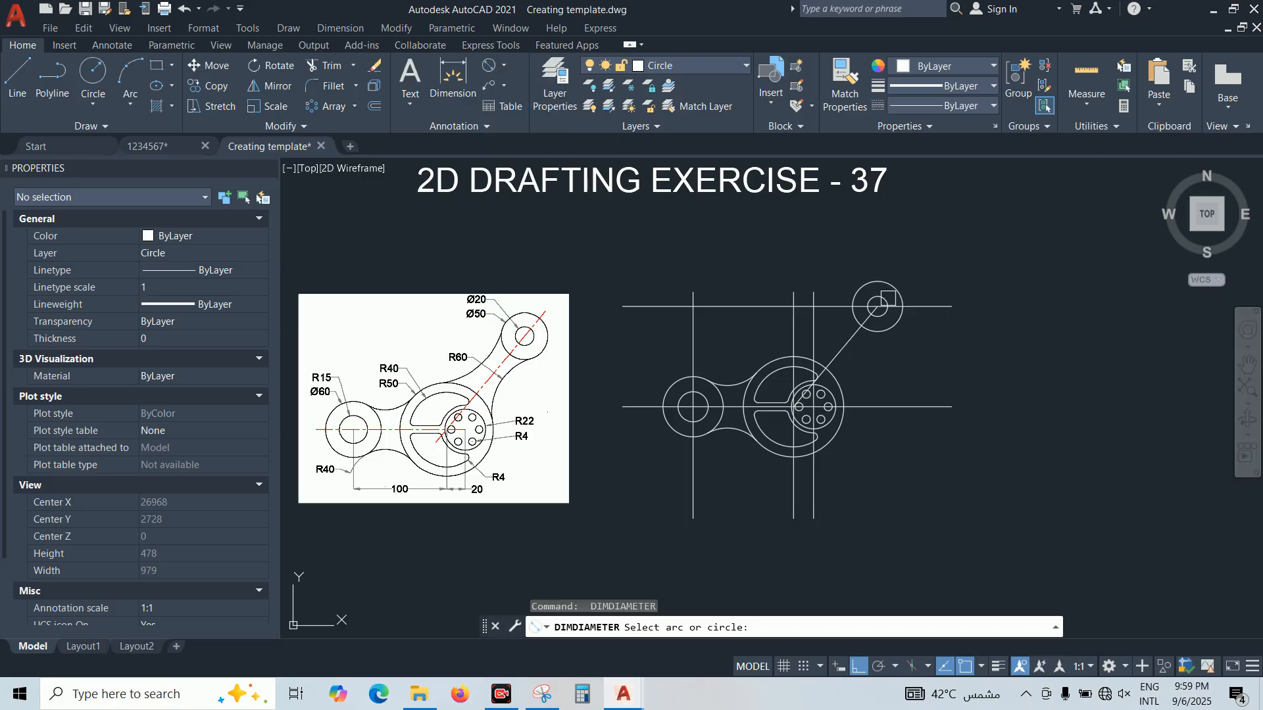
click(886, 299)
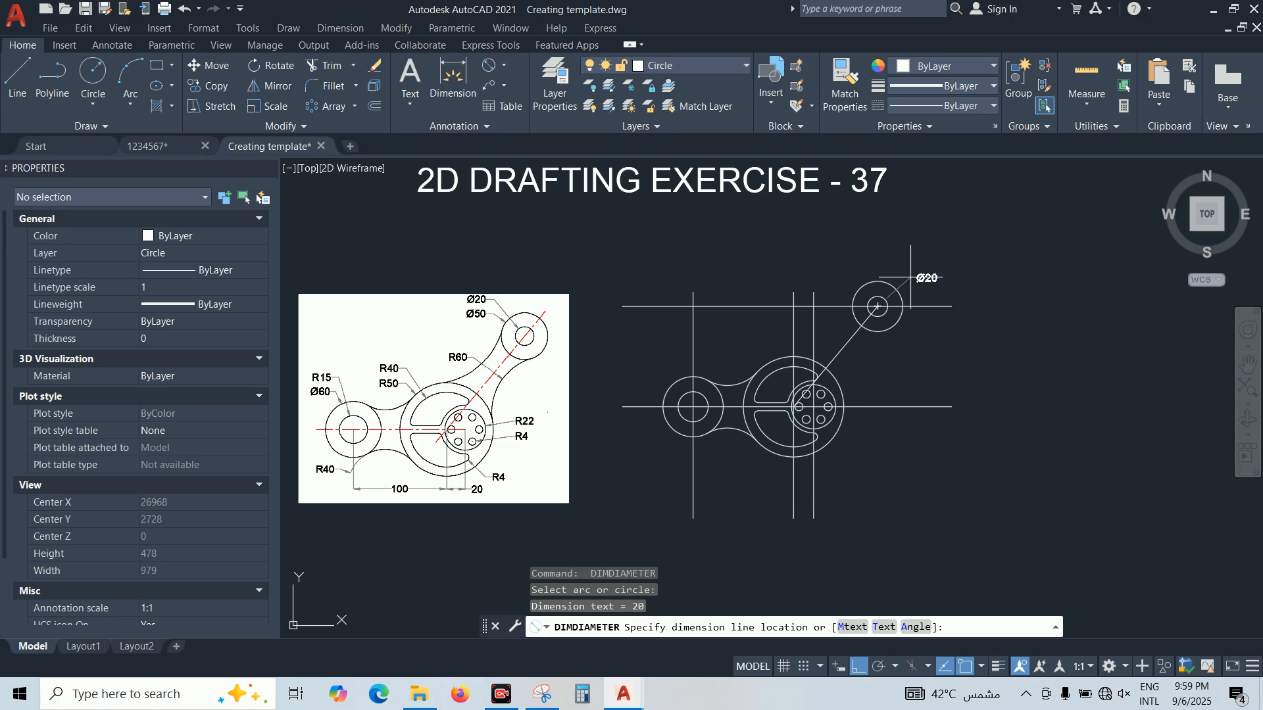
key(Escape)
Fillet the radius 50 circle to the diameter 50 circle with radius 60 along the arm's upper-left side
scroll(791, 304, up, 3)
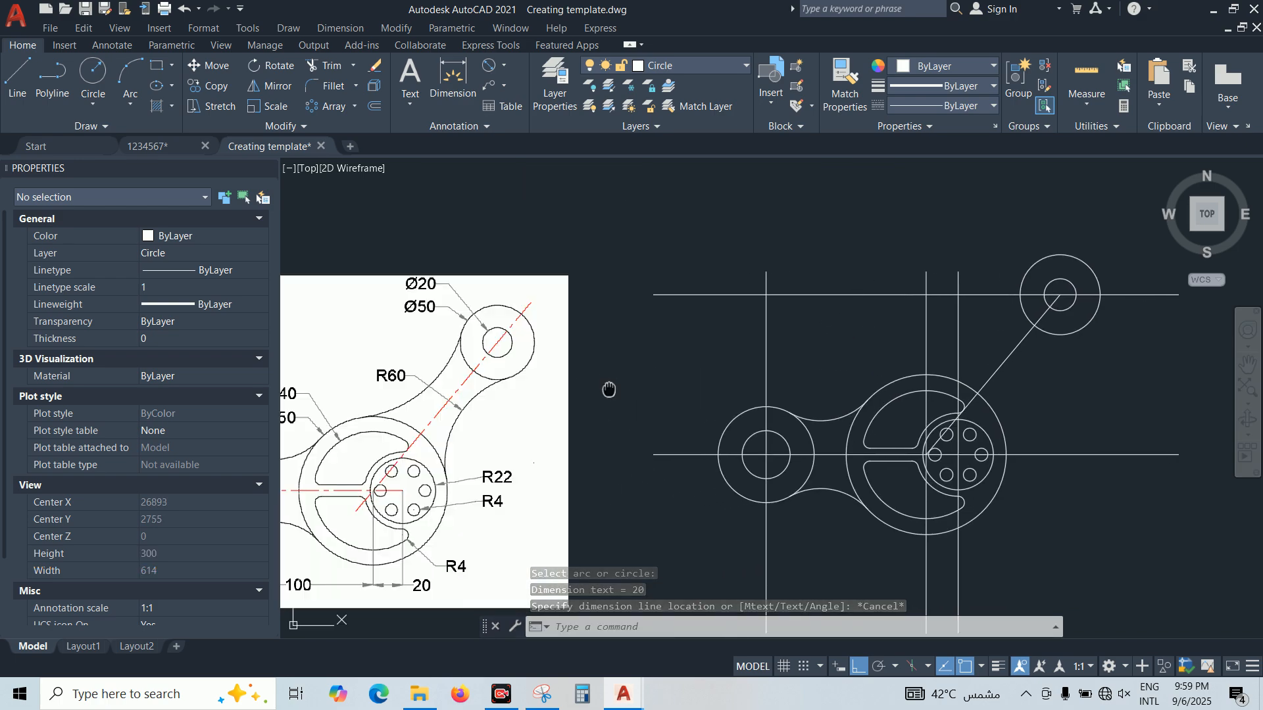
text(f)
key(Return)
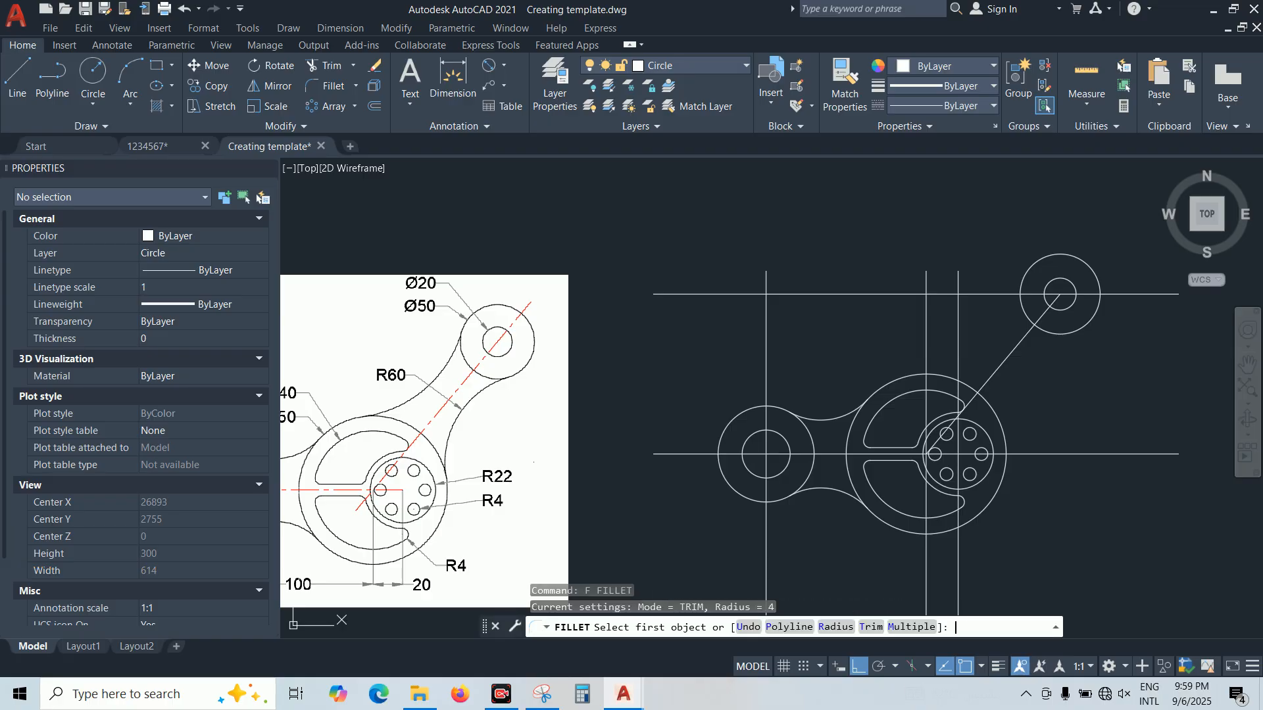
key(Return)
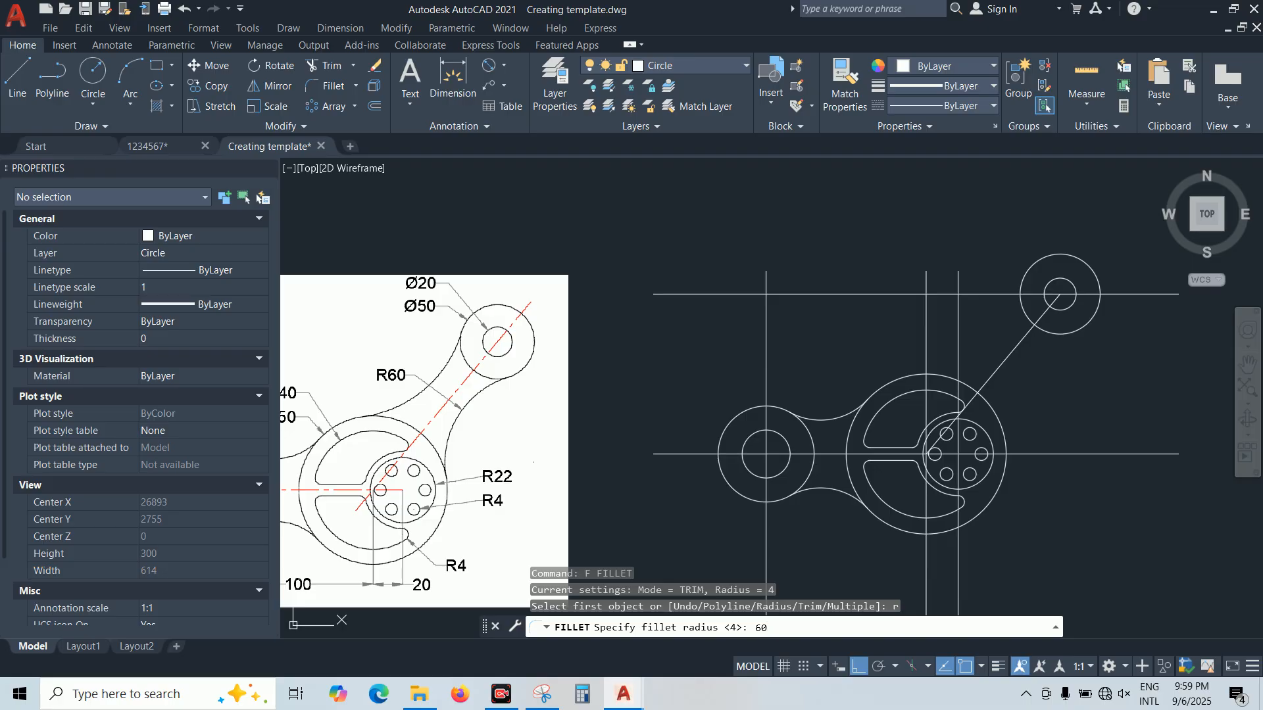
key(Return)
click(901, 377)
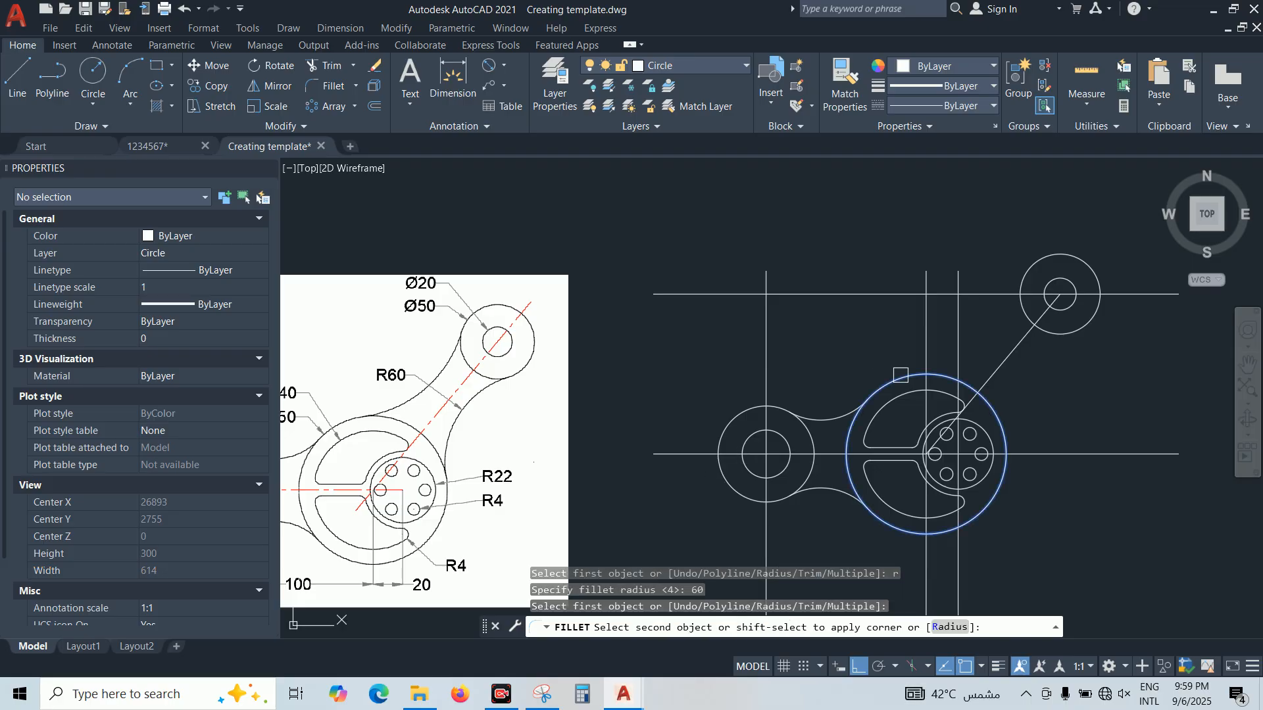
click(1046, 263)
key(Escape)
Add the matching radius 60 fillet between the radius 50 and diameter 50 circles on the arm's lower-right side
key(Return)
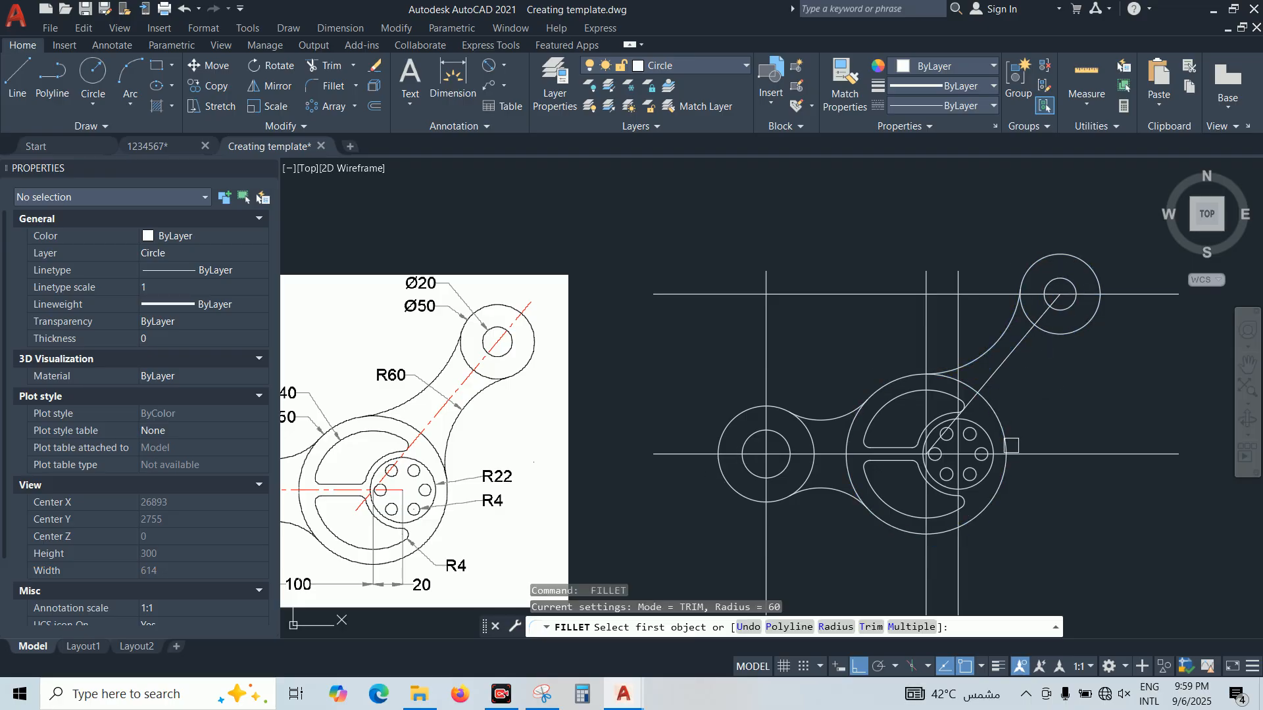
click(1005, 445)
click(1082, 332)
key(Escape)
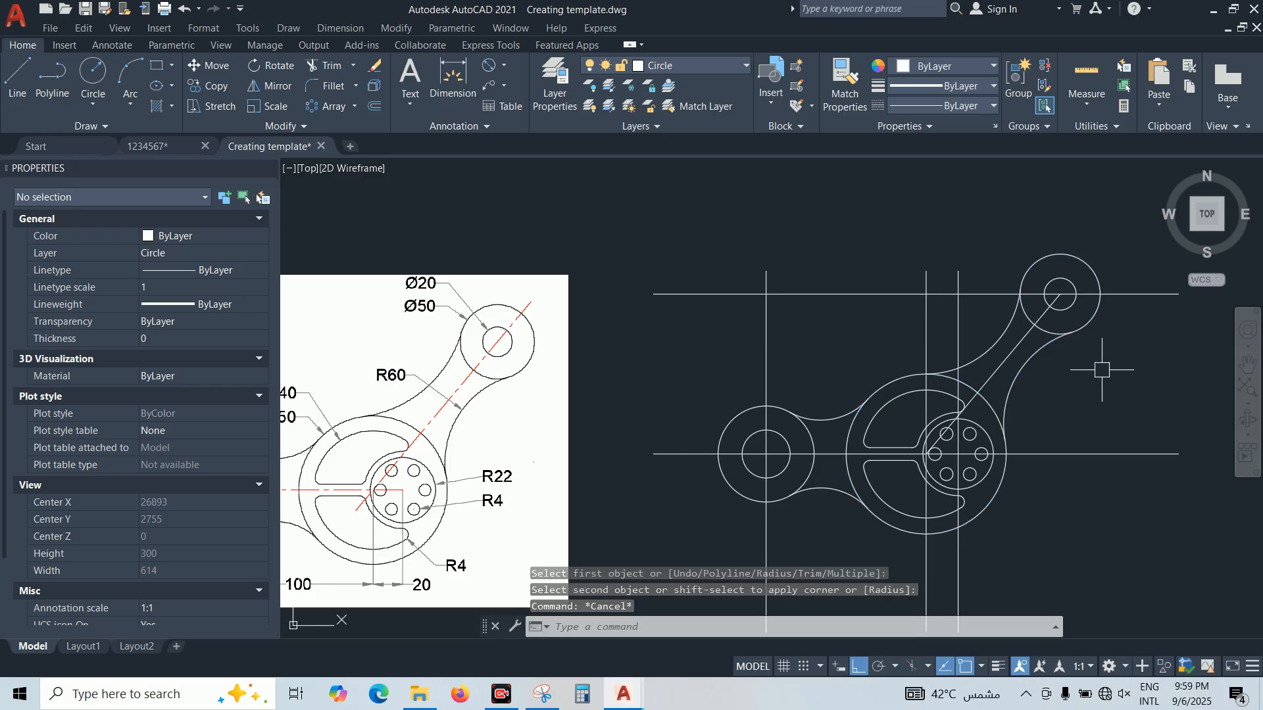
Trim the horizontal centre line between the radius 22 circle's centre and the right side of the radius 50 circle
click(1053, 454)
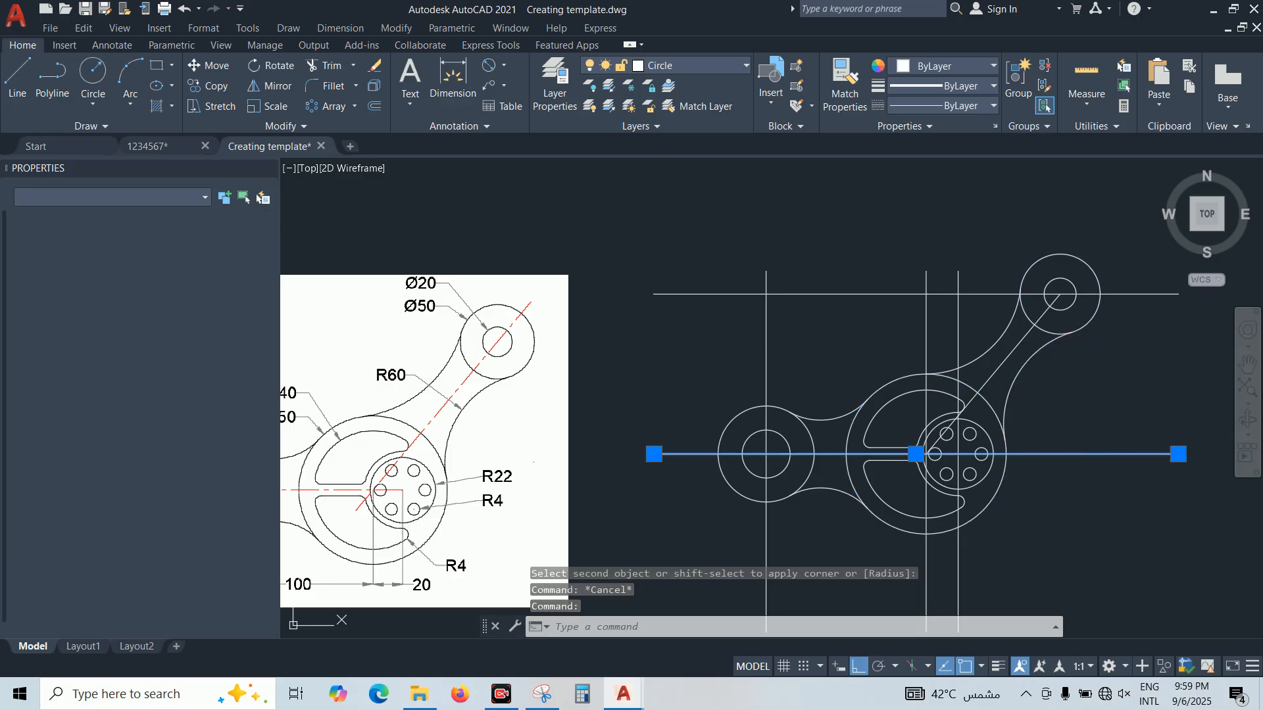
key(Escape)
key(Escape)
text(tr)
key(Return)
scroll(966, 456, up, 4)
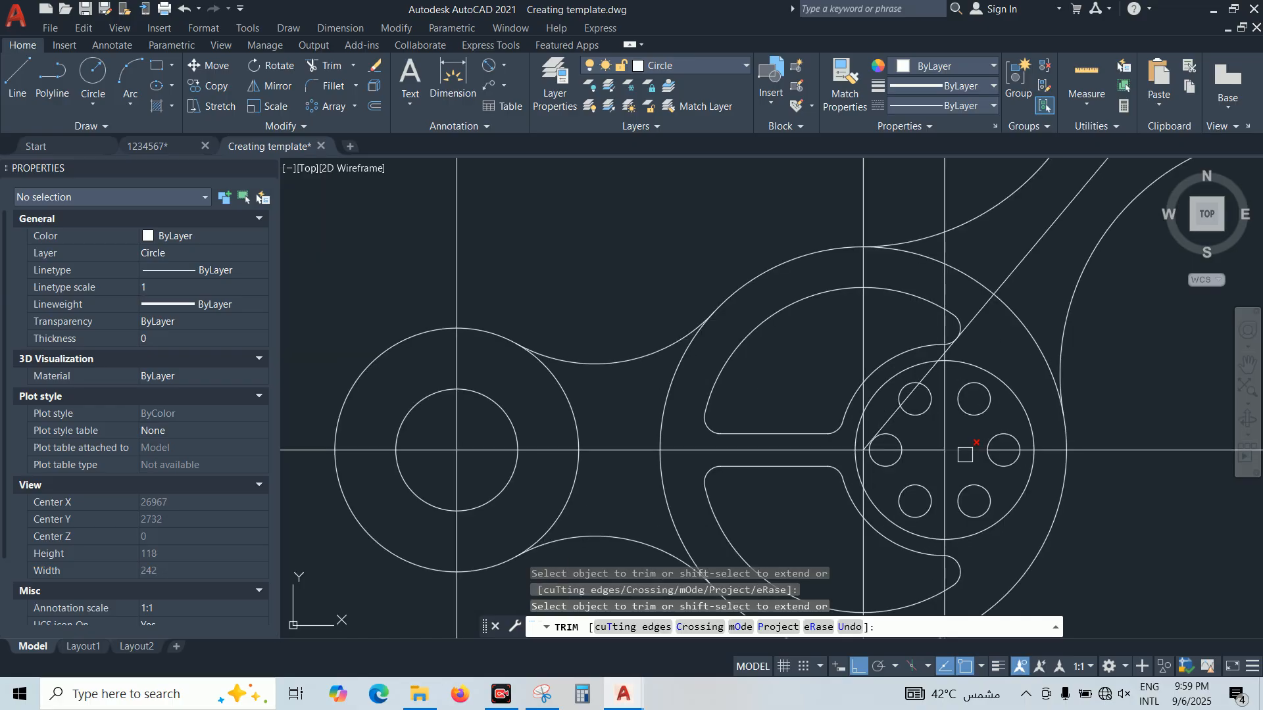
scroll(914, 437, down, 3)
key(Escape)
key(Escape)
Erase the leftover horizontal line piece right of the radius 50 circle and the three vertical construction lines
text(e)
key(Return)
click(1012, 467)
click(962, 423)
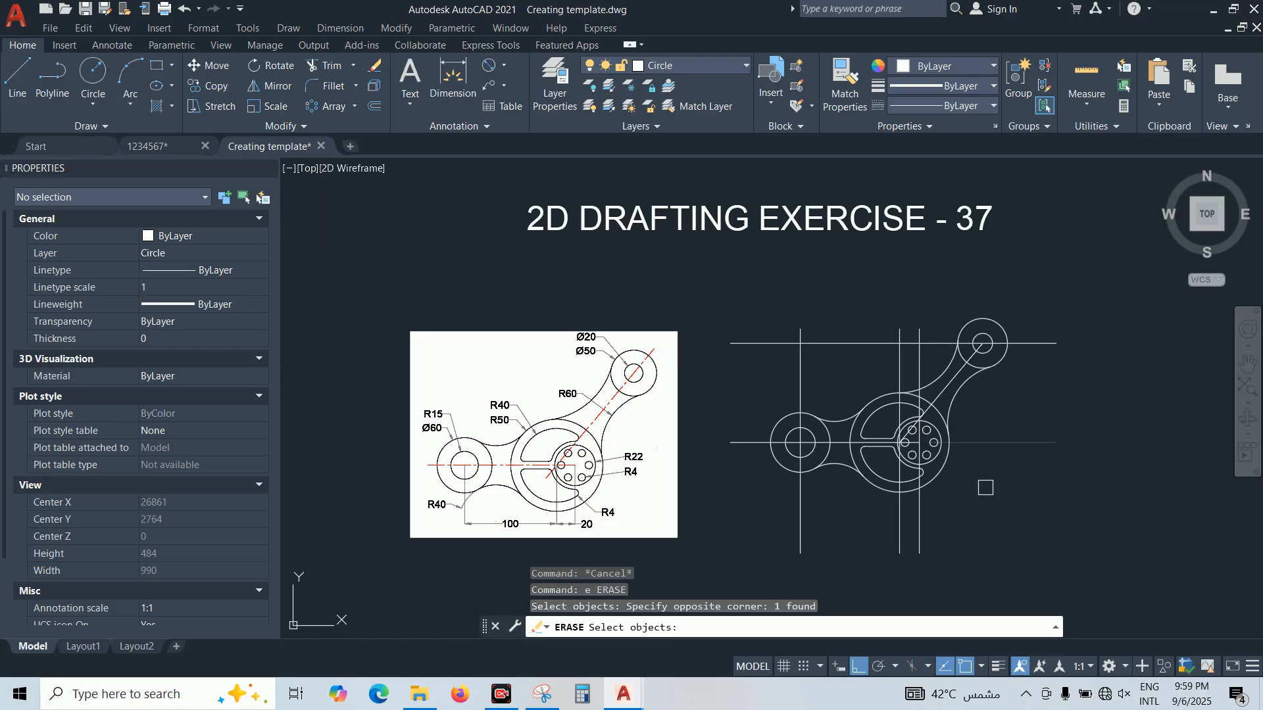
click(968, 529)
click(800, 534)
scroll(901, 442, up, 4)
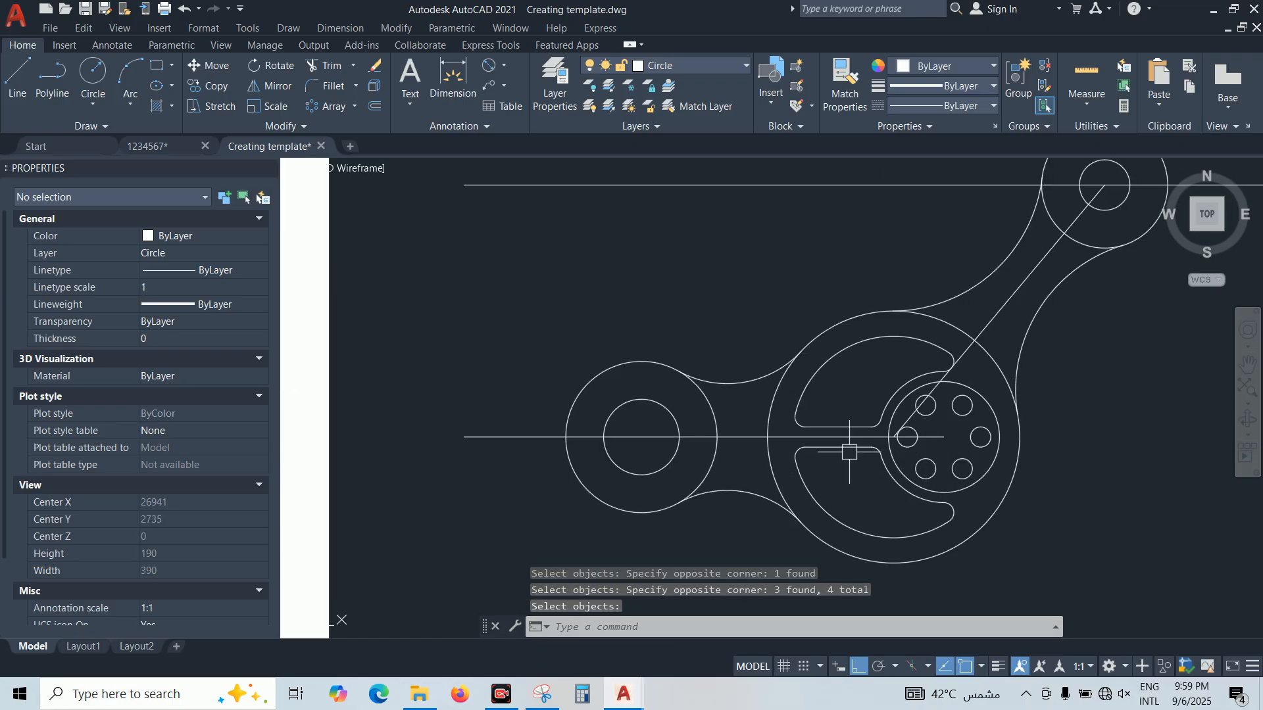
key(Escape)
Erase the upper horizontal offset line through the diameter 50 circle's centre
scroll(789, 355, down, 2)
text(e)
key(Return)
click(786, 326)
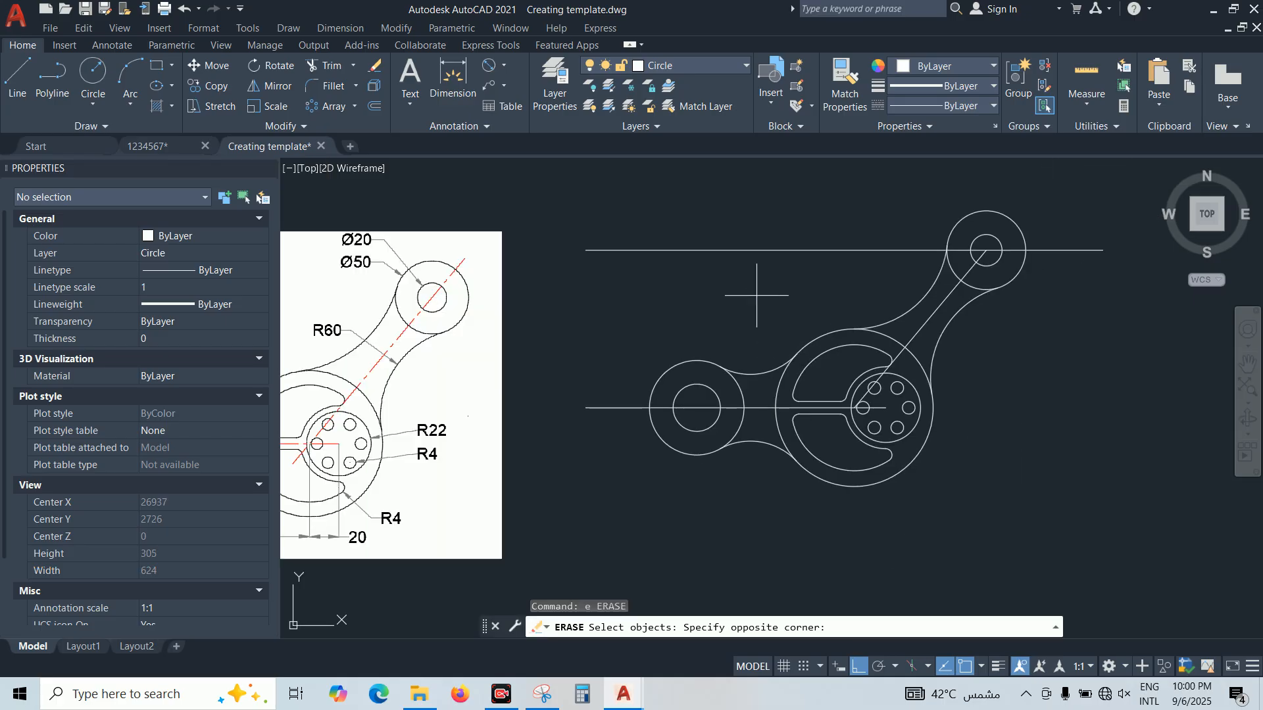
click(678, 191)
key(Return)
Move the horizontal centre line and the angled arm line to the cl layer
click(589, 408)
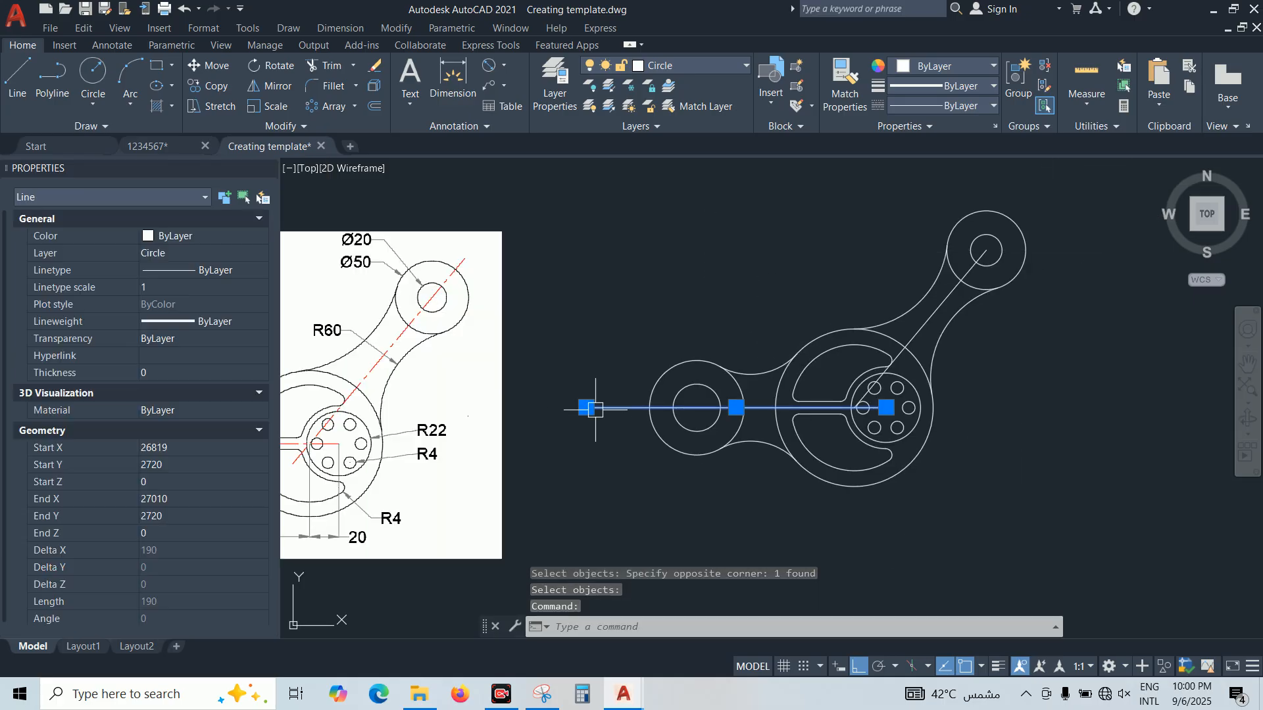
click(932, 315)
click(724, 66)
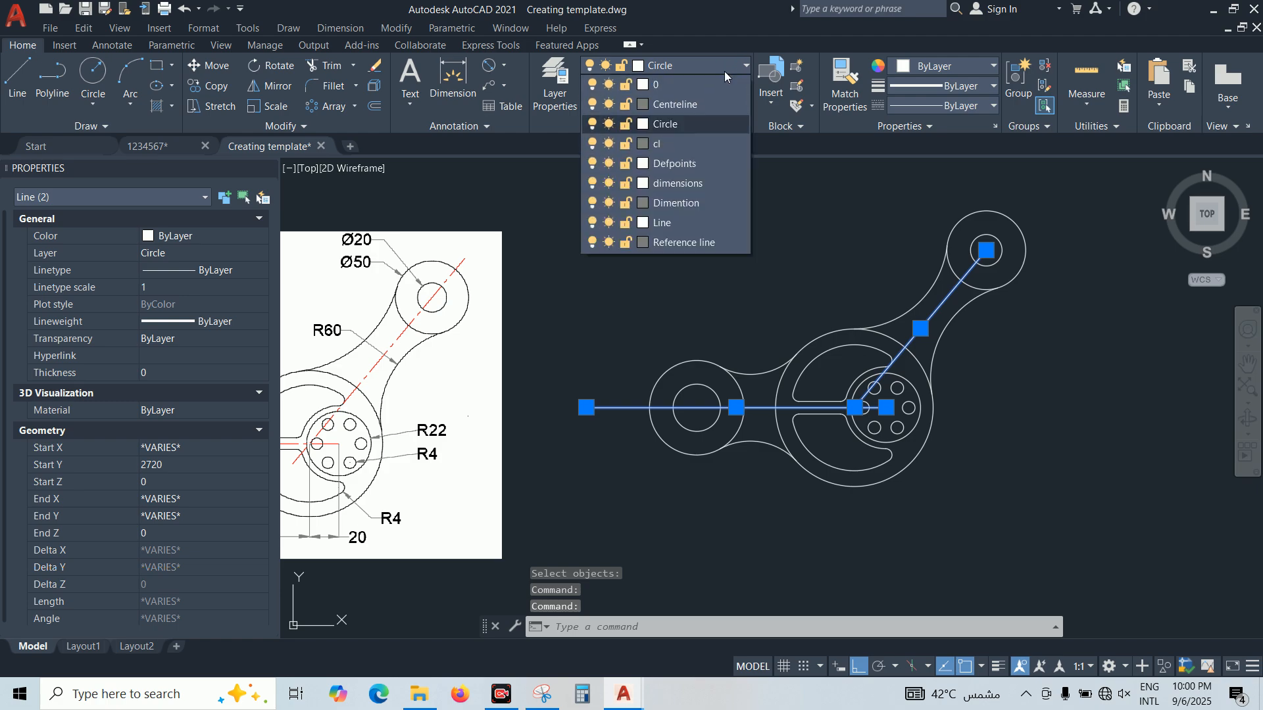
click(666, 147)
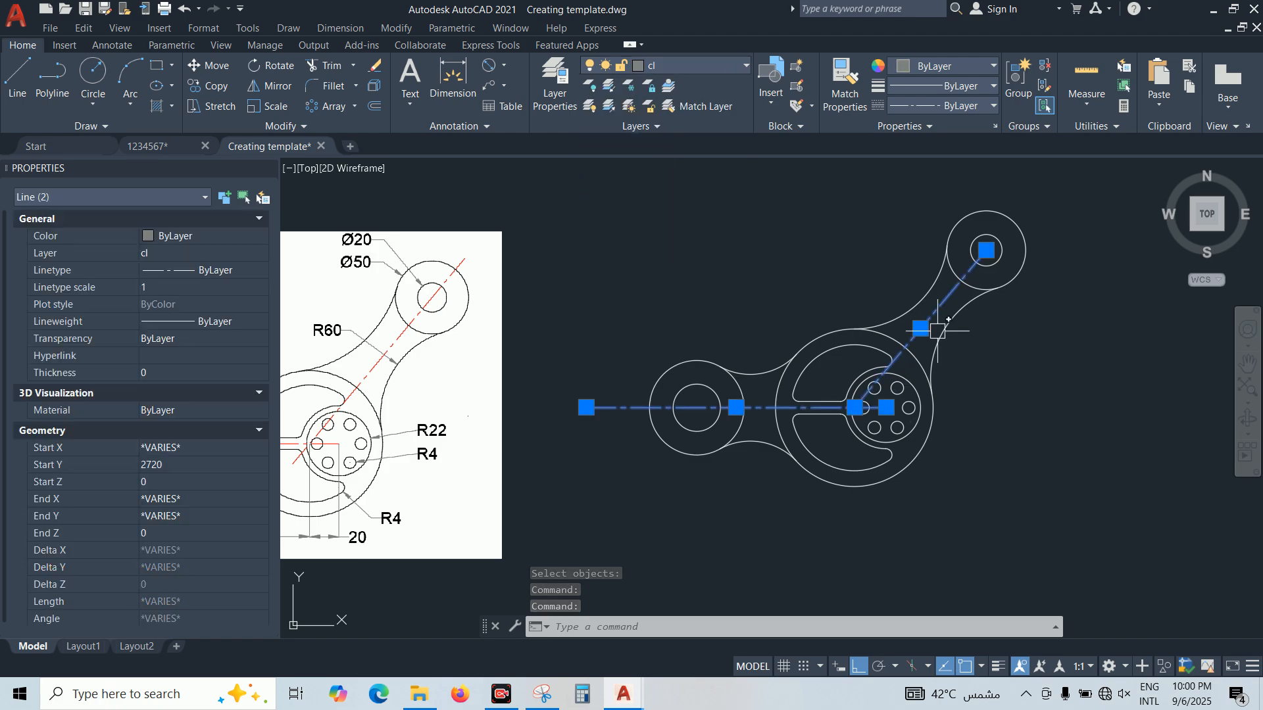
key(Escape)
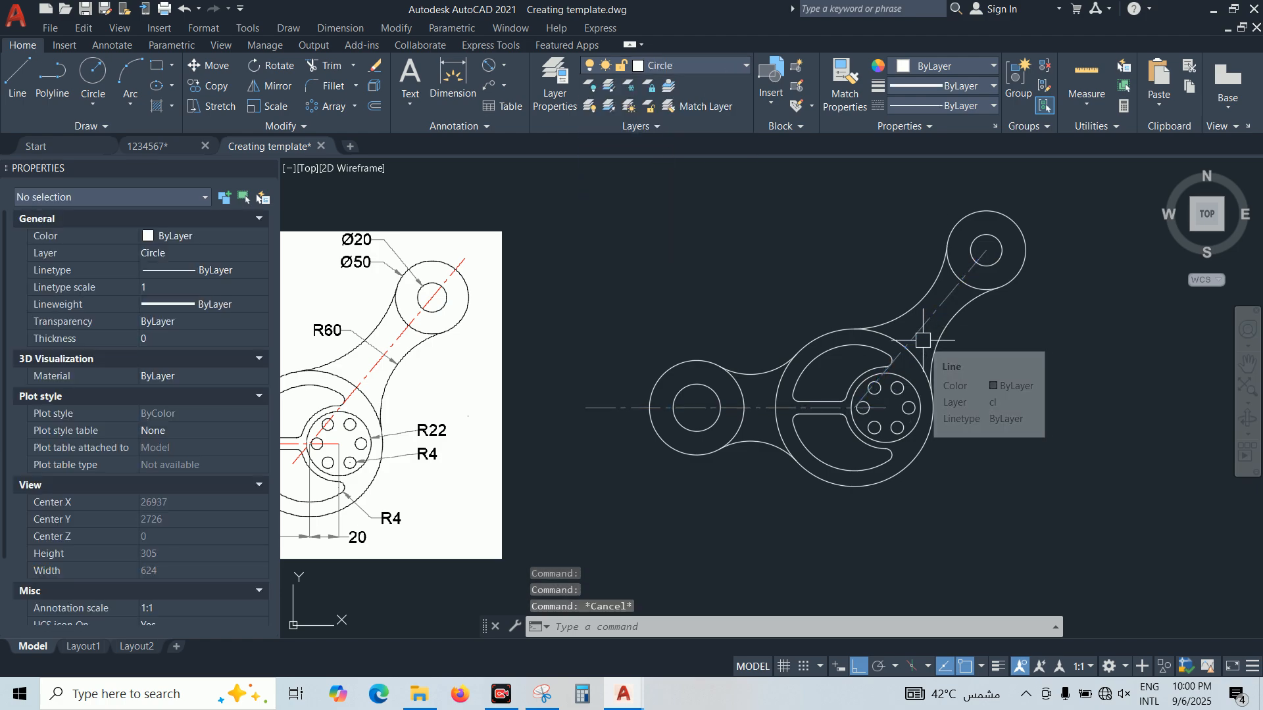
Set the colour of the horizontal and angled centre lines to Red
click(921, 331)
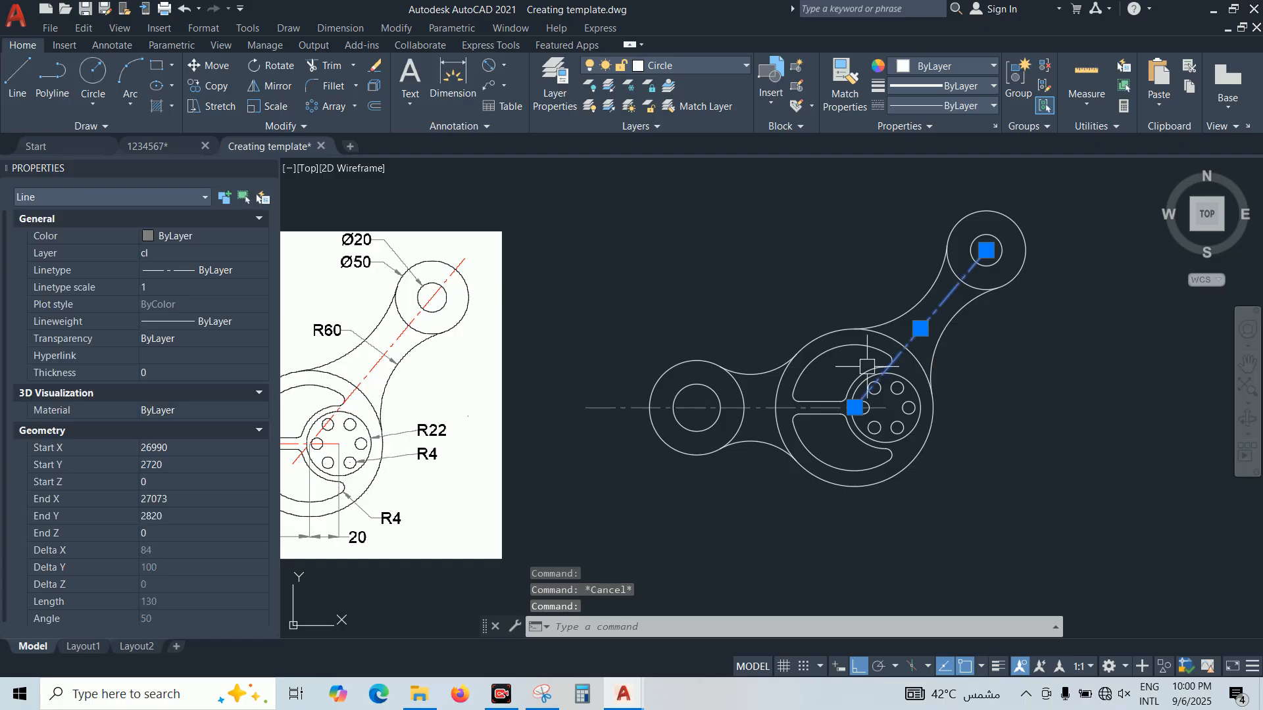
click(754, 406)
click(214, 270)
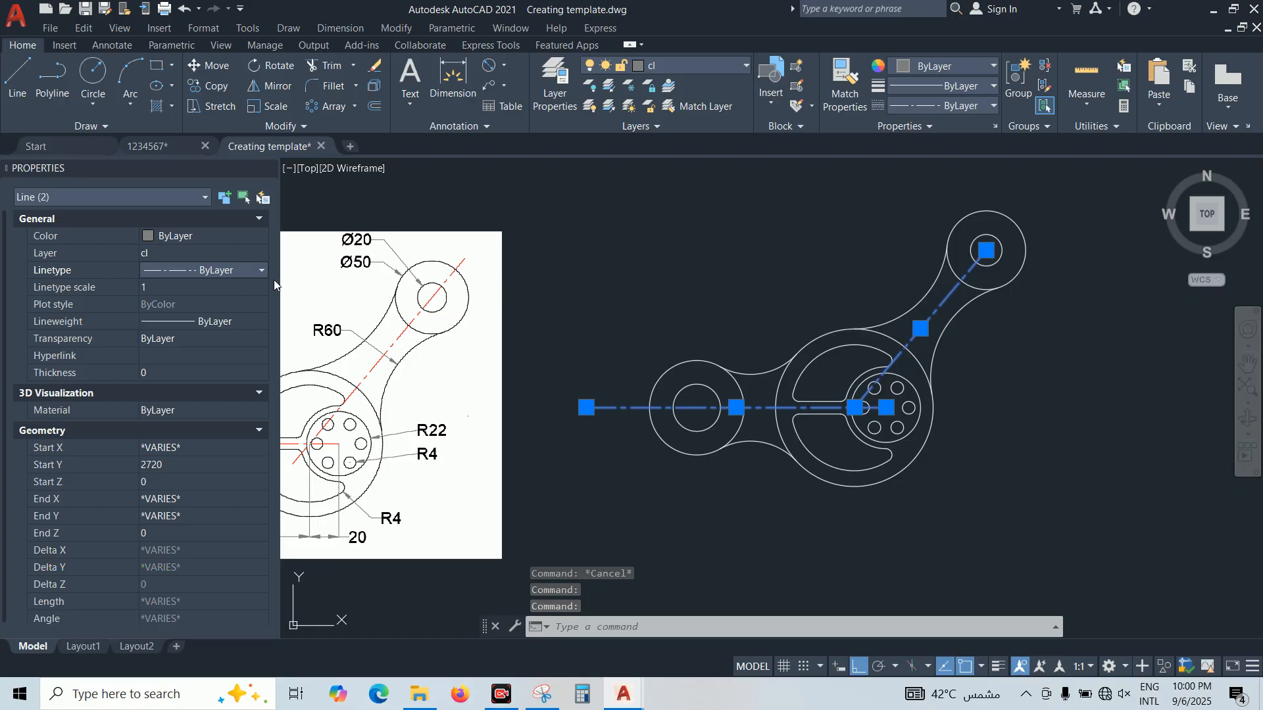
click(251, 270)
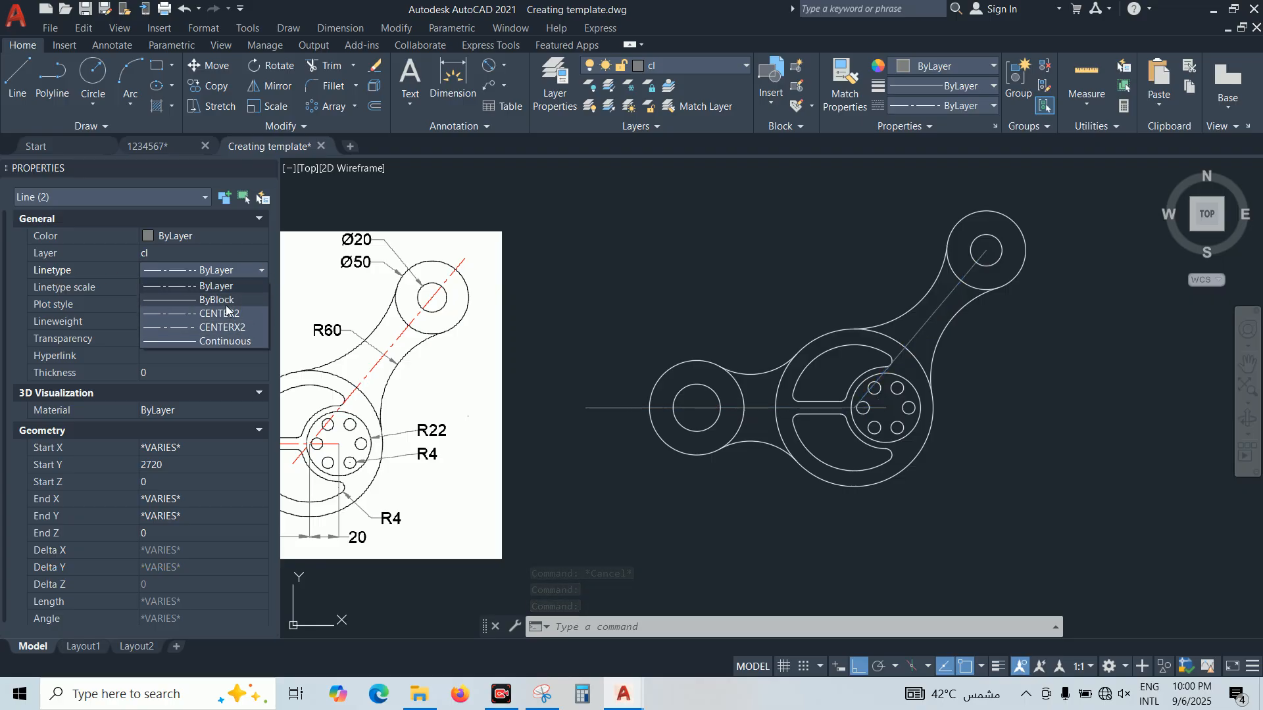
click(219, 235)
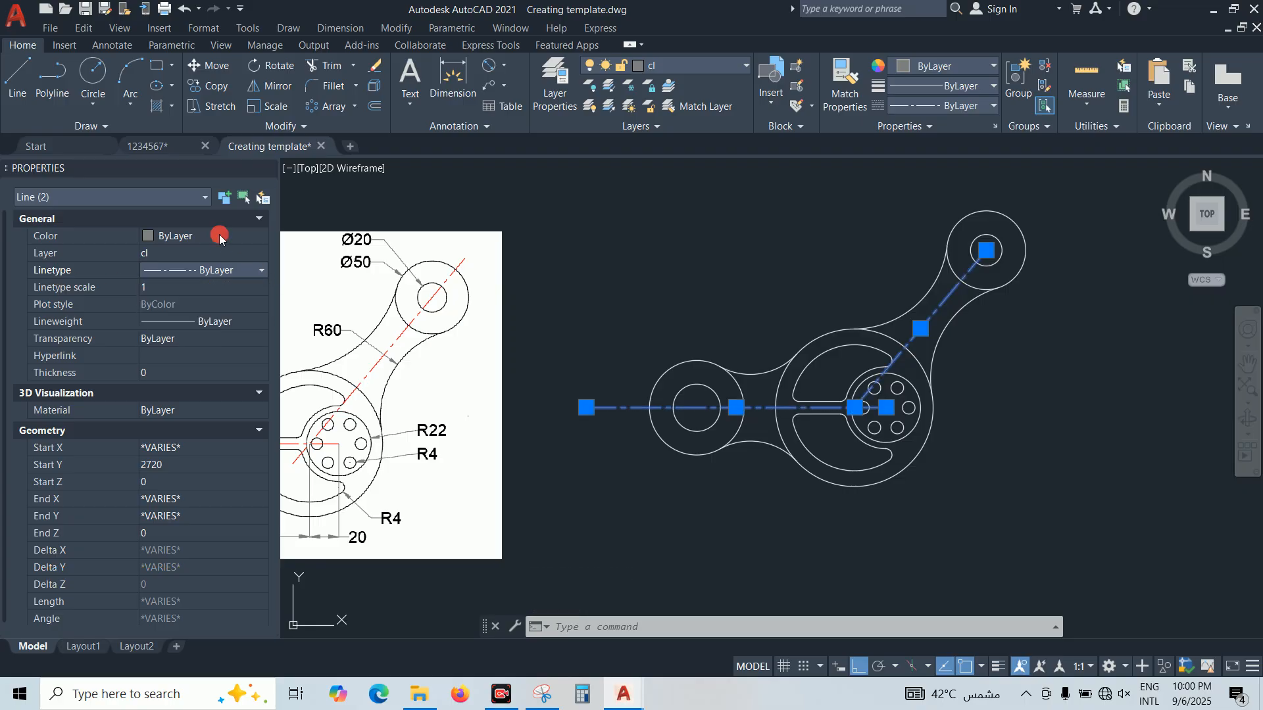
click(216, 234)
click(238, 279)
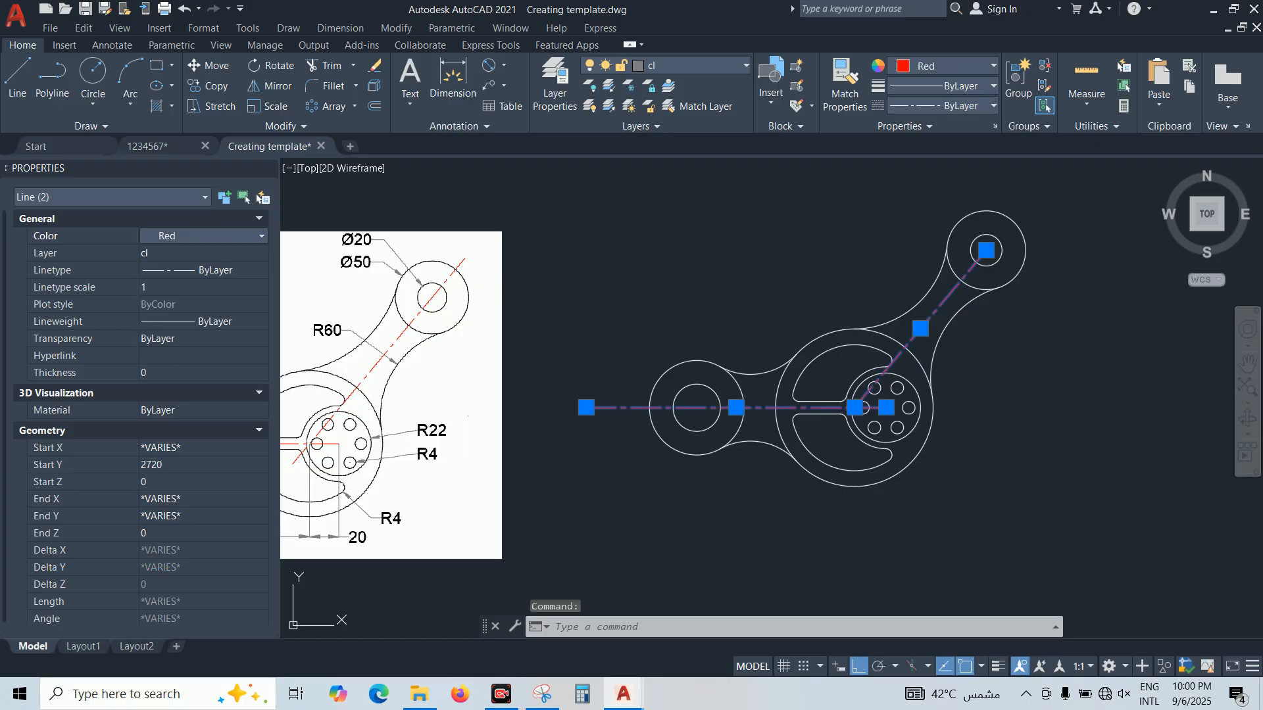
Extend the angled centre line through the upper arm end's inner circle to its outer circle
middle_drag(768, 399, 753, 435)
key(Escape)
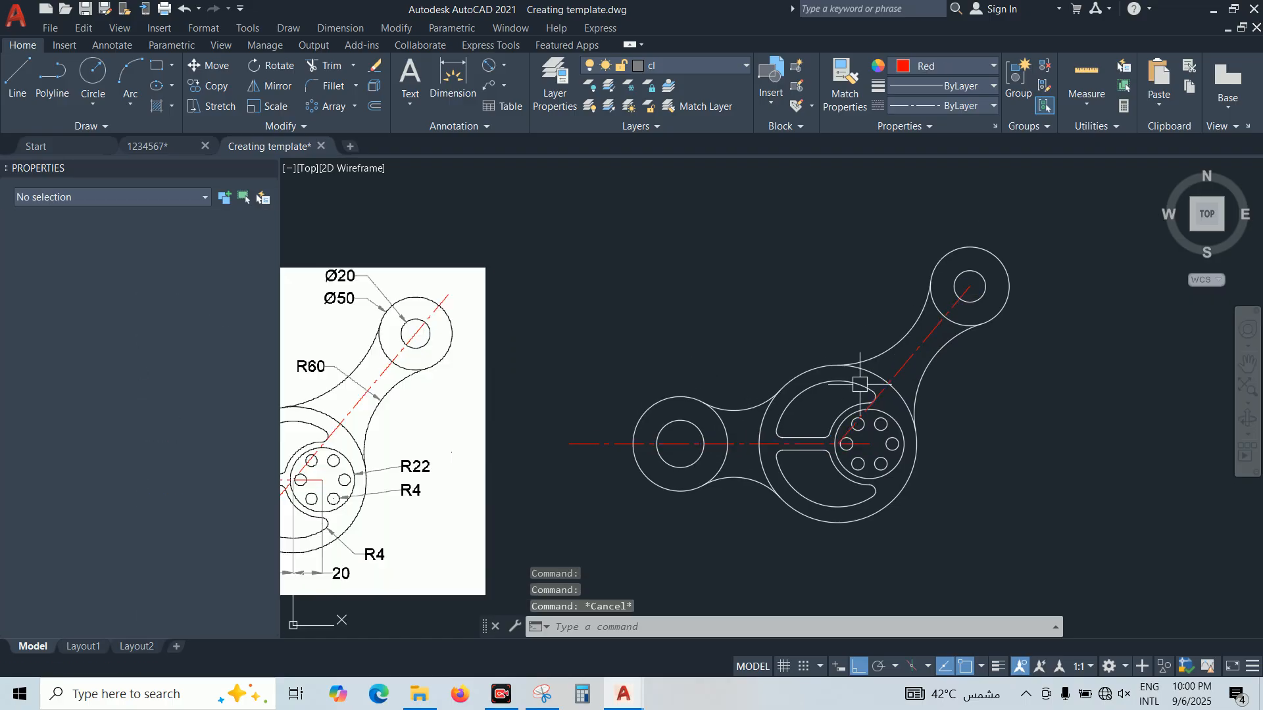
scroll(907, 390, down, 1)
scroll(962, 307, up, 2)
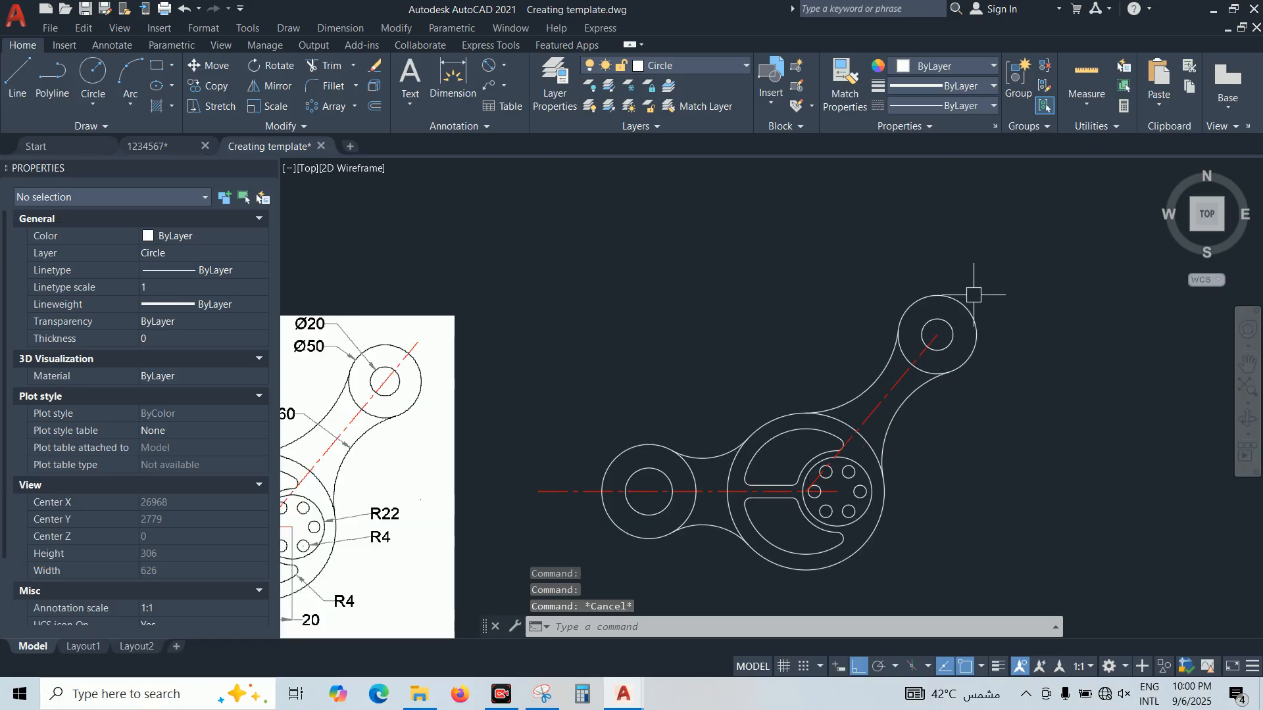
middle_drag(938, 333, 915, 342)
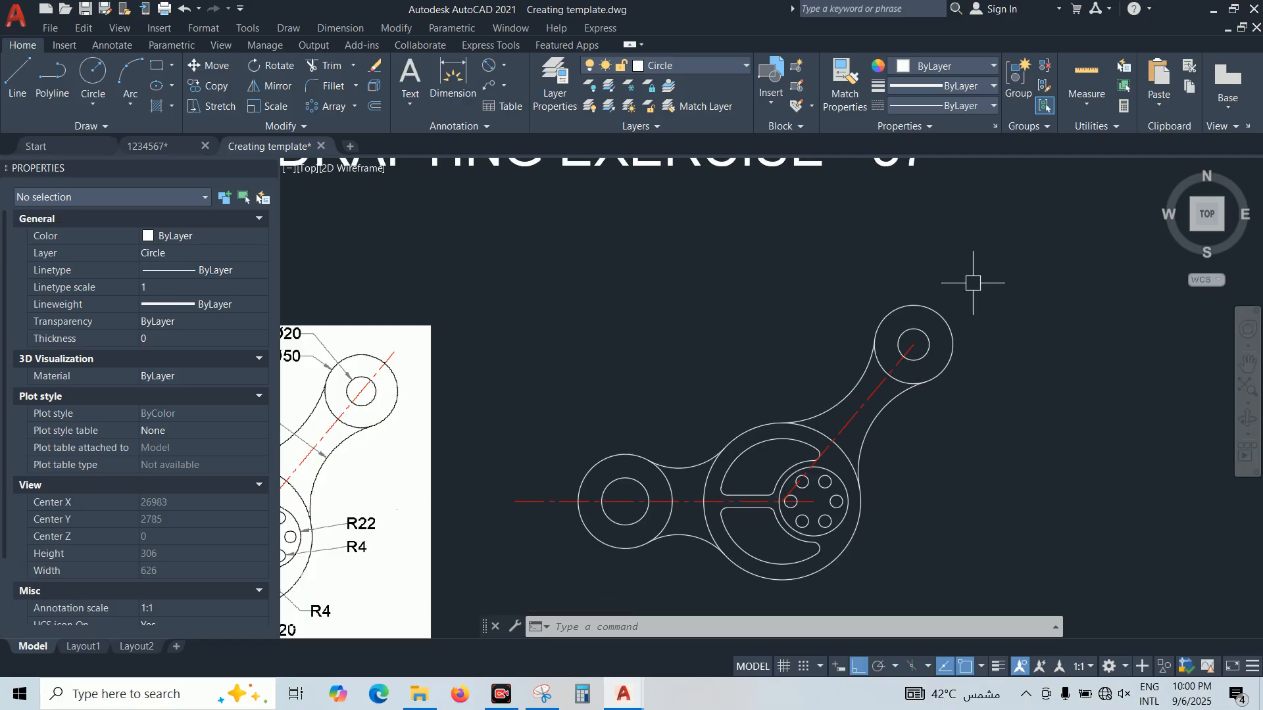
text(ex)
key(Return)
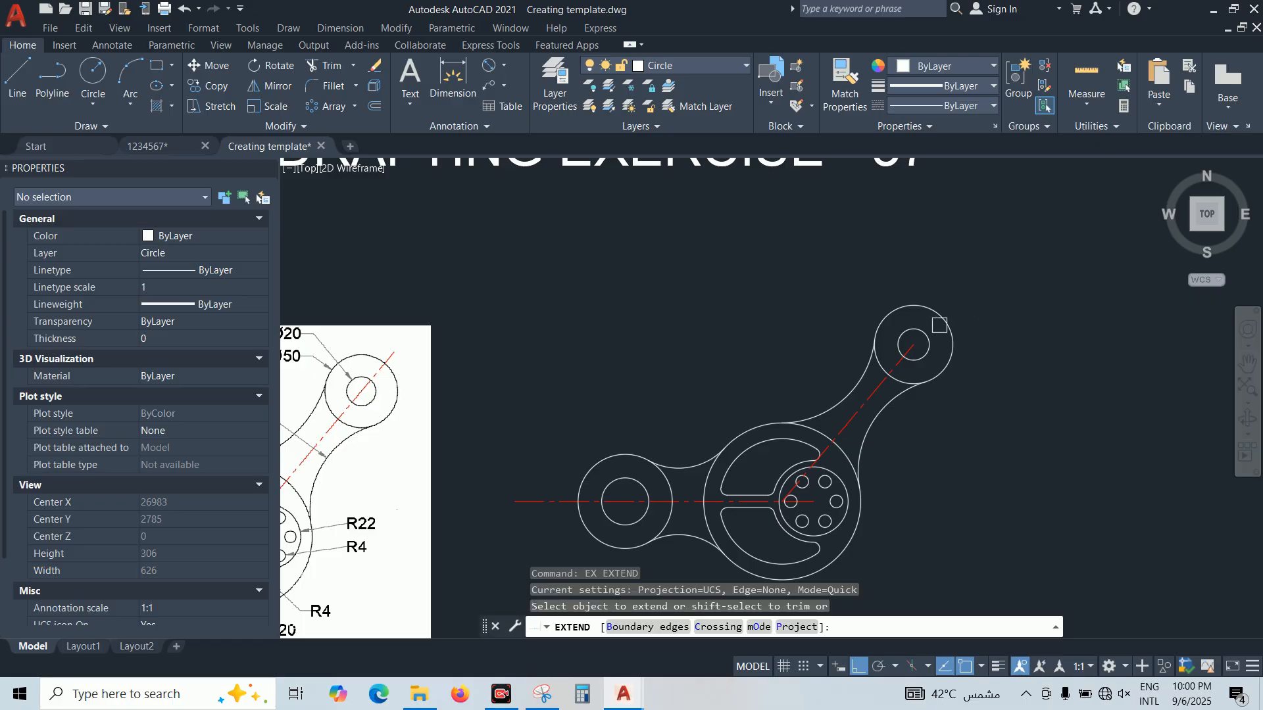
click(914, 341)
click(906, 350)
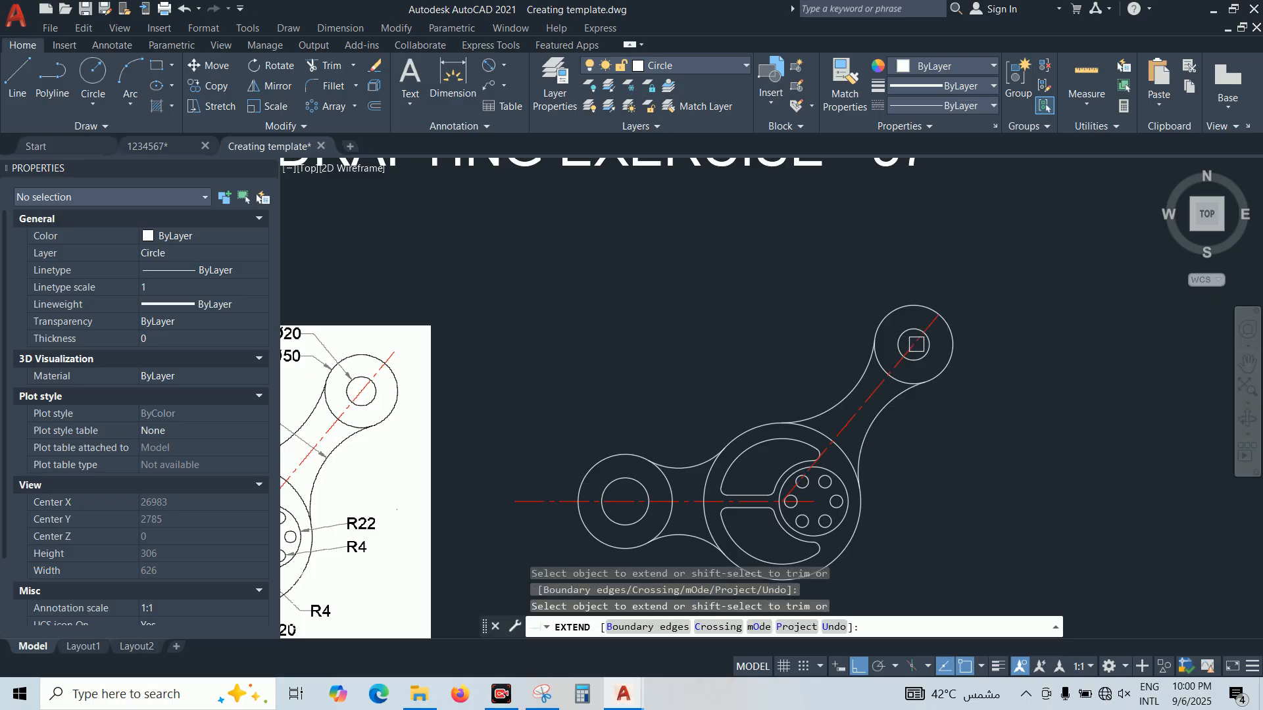
key(Escape)
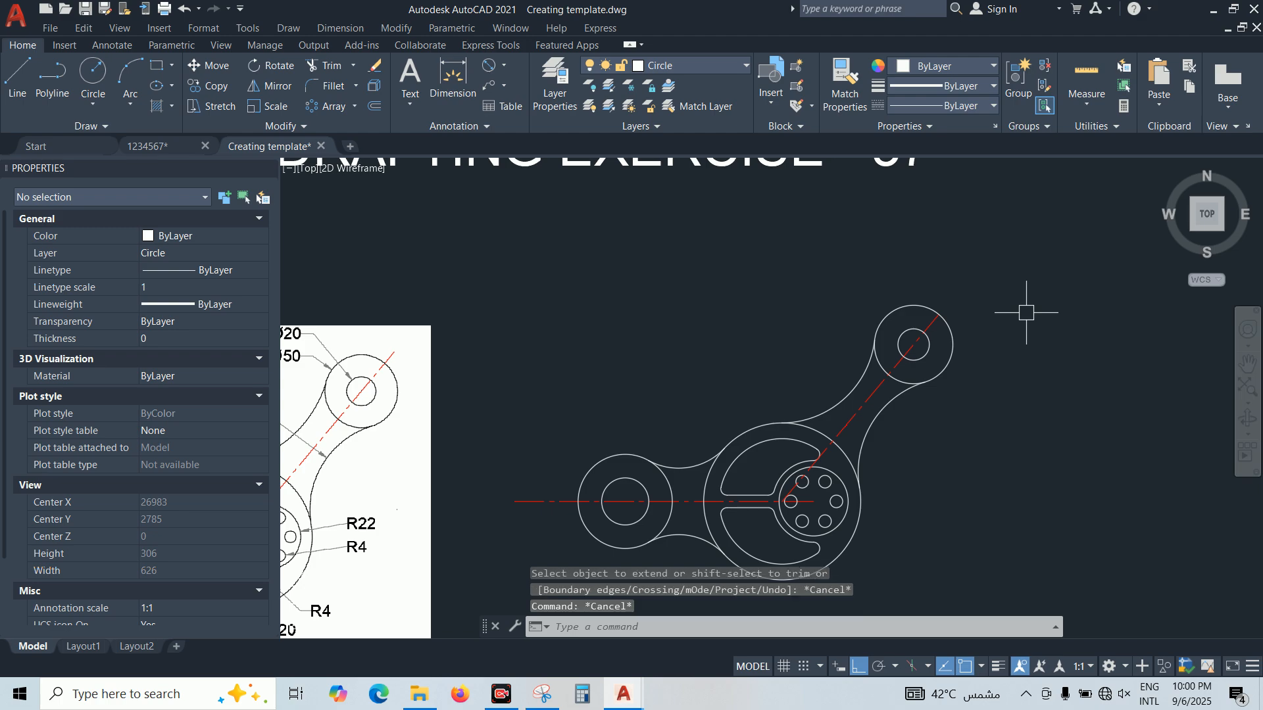
Lengthen the upper end of the angled centre line by a delta of 10
text(len)
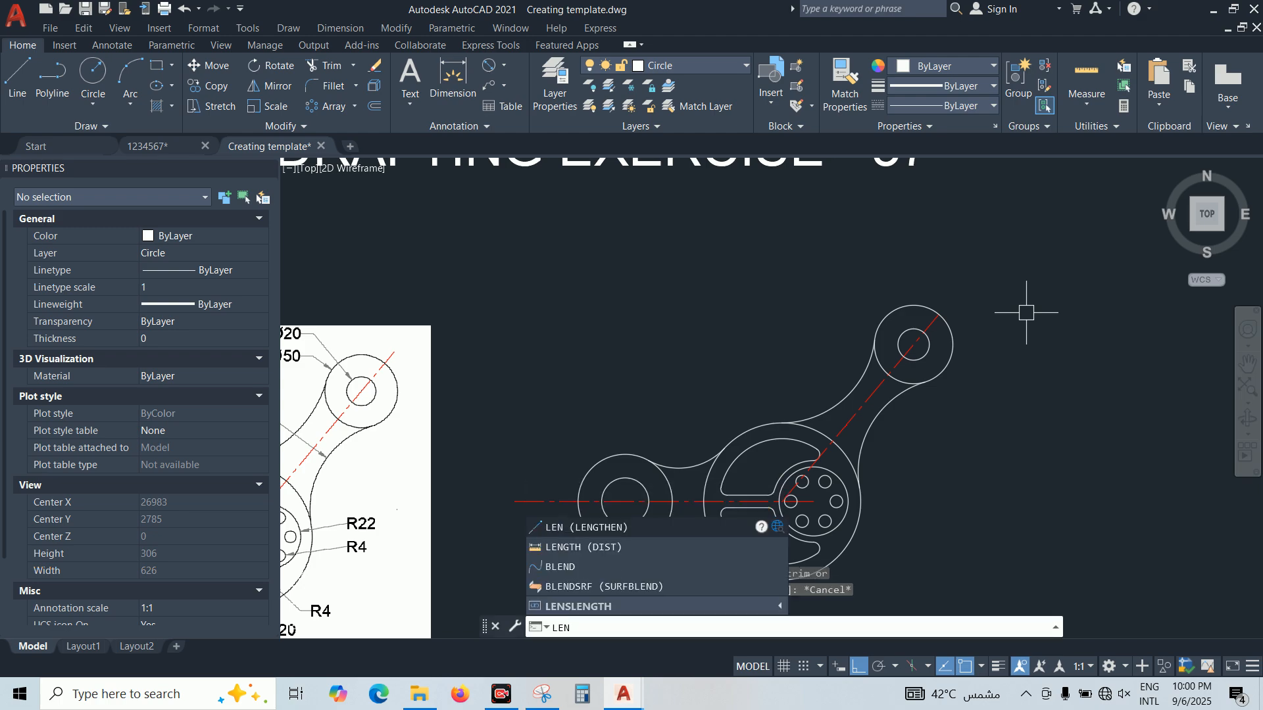
click(586, 527)
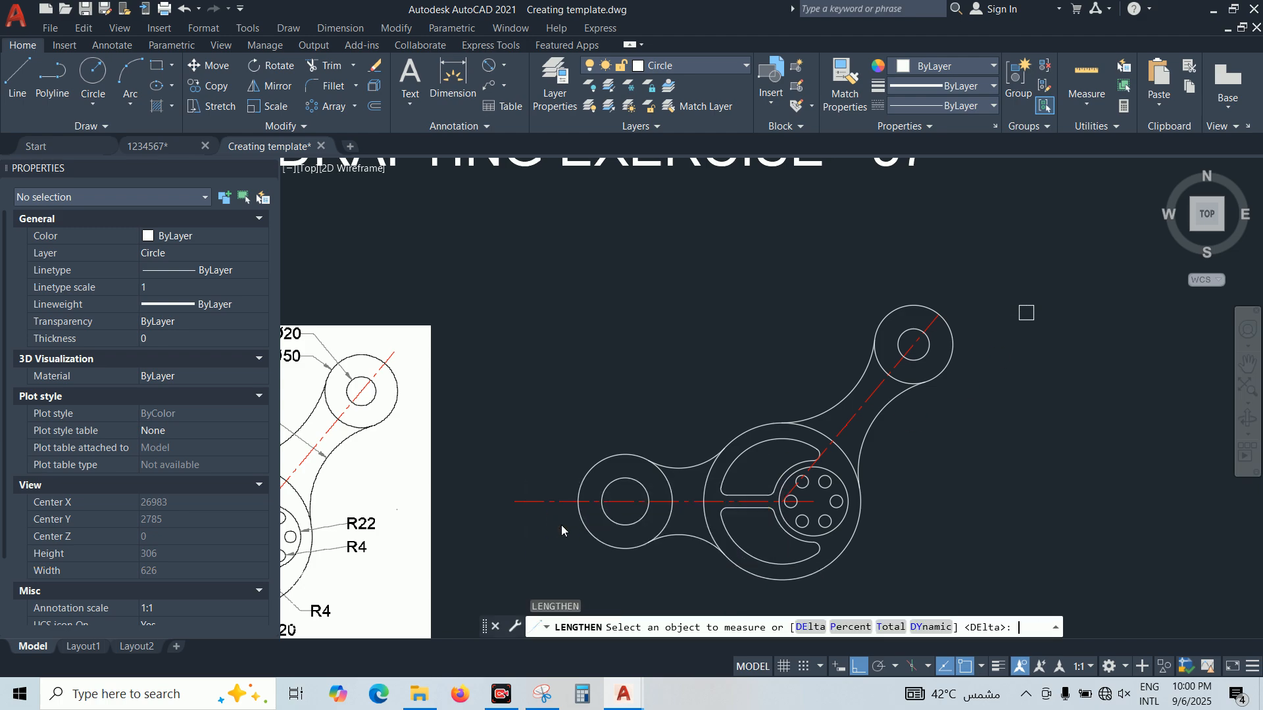
click(803, 628)
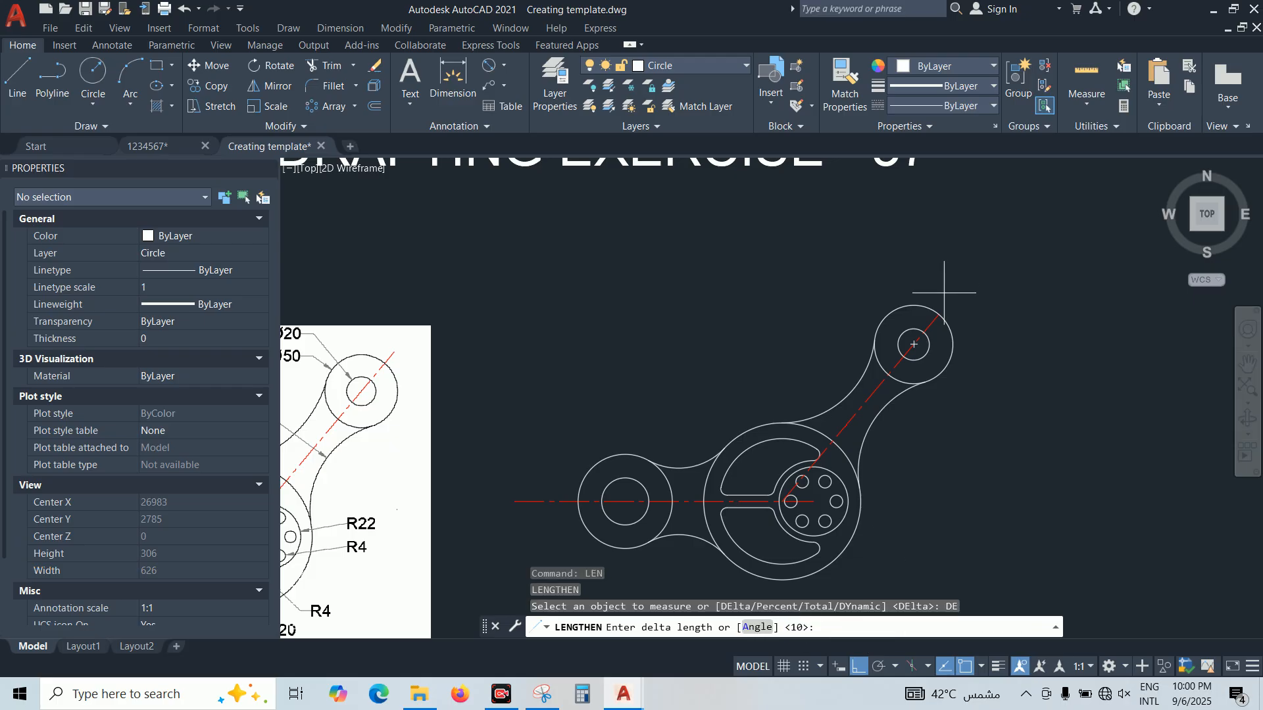
text(10)
key(Return)
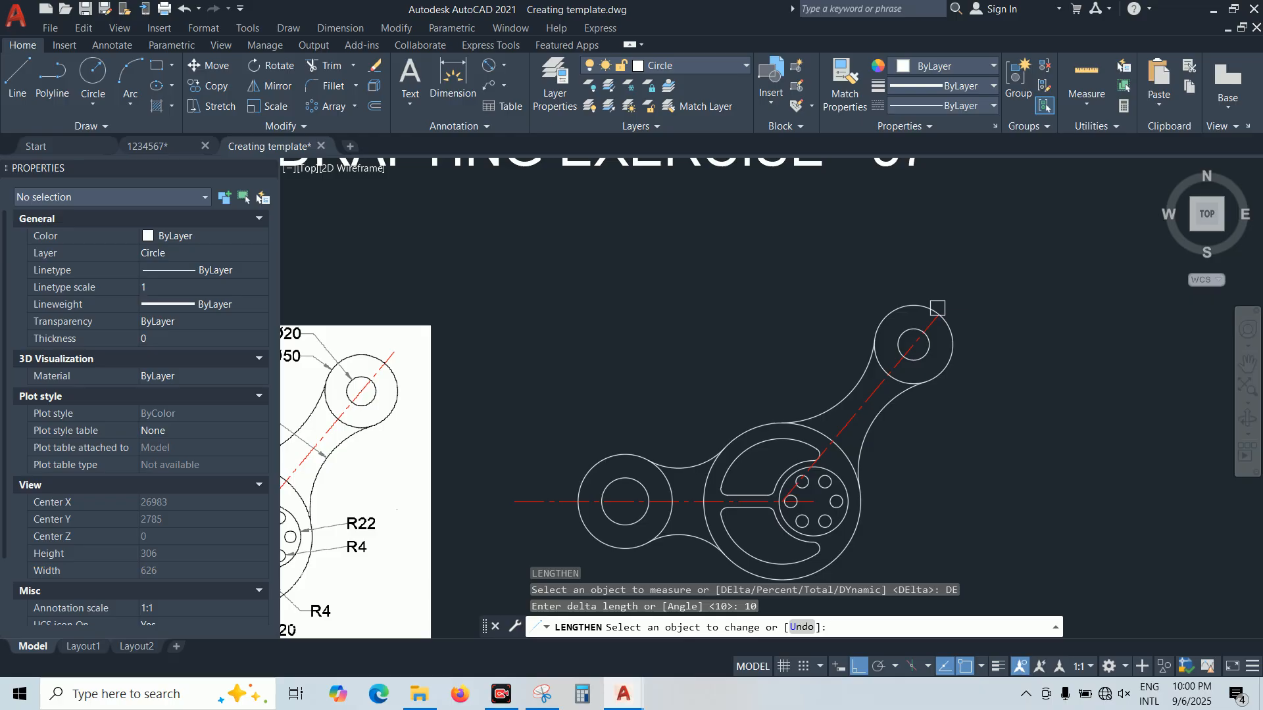
click(938, 309)
scroll(933, 315, up, 2)
click(934, 323)
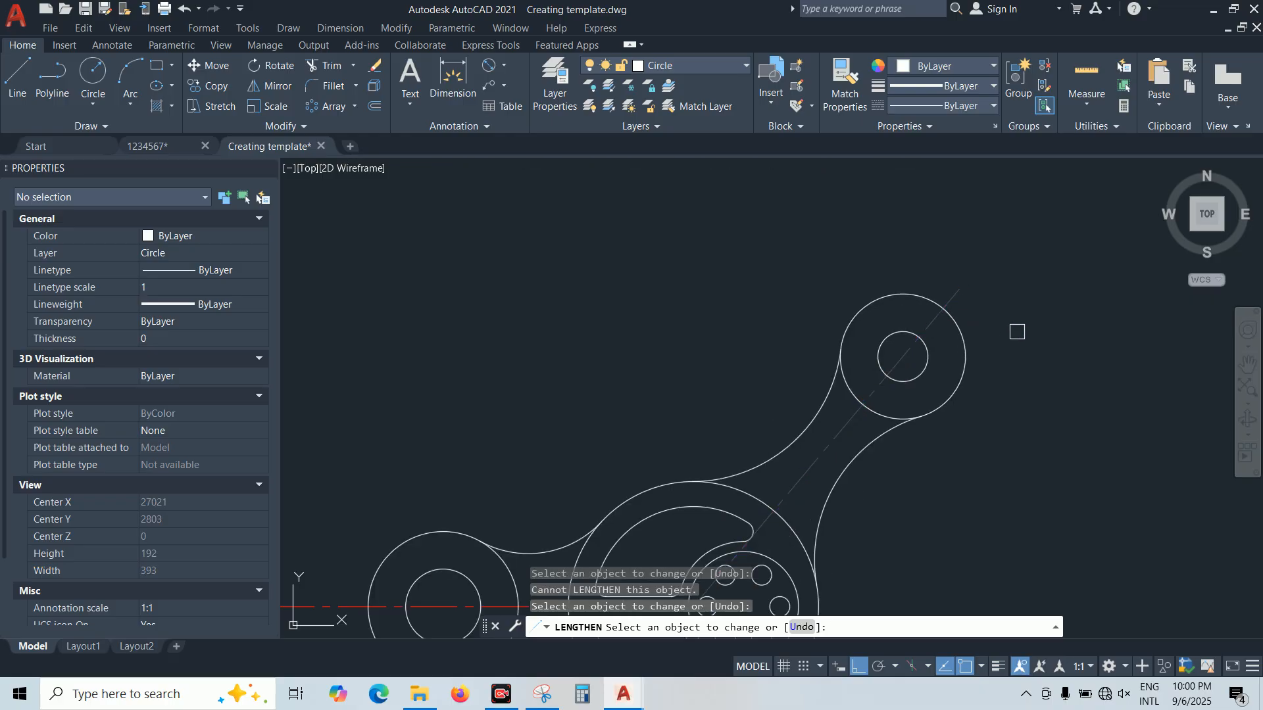
scroll(1032, 334, down, 2)
key(Escape)
middle_drag(789, 378, 759, 352)
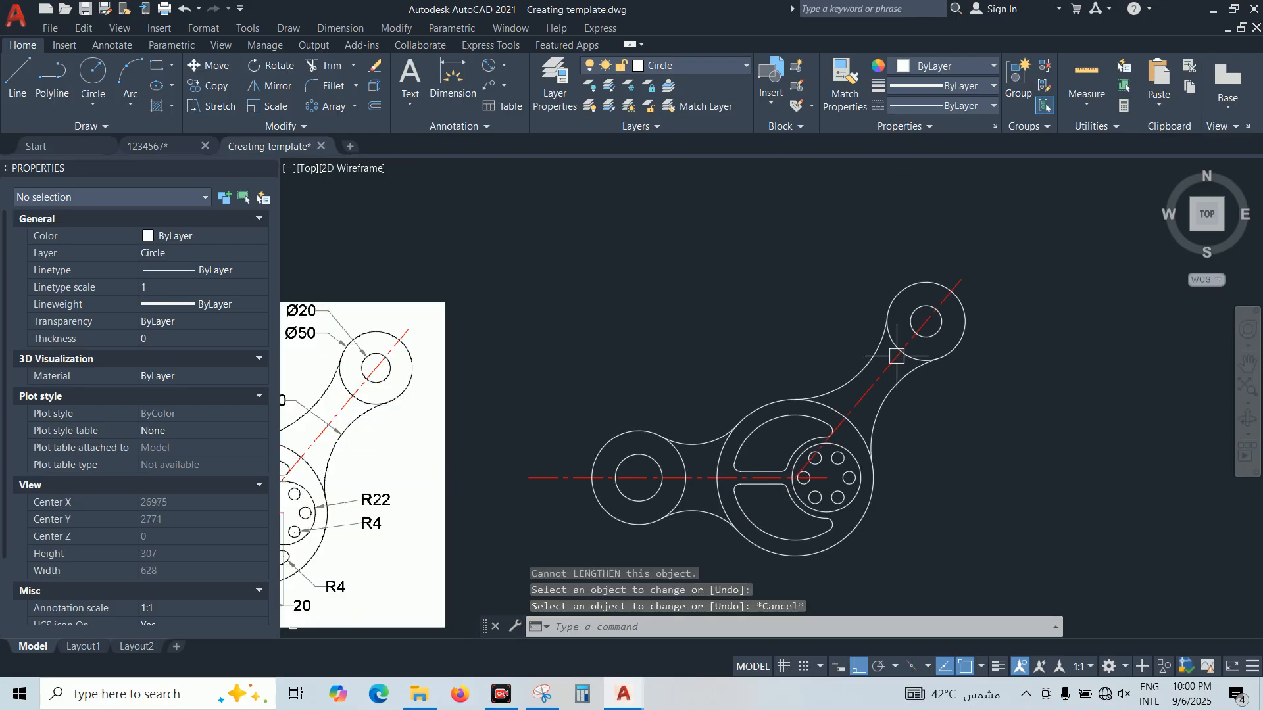
Shorten the horizontal centre line from its left end to a length of about 165
click(569, 480)
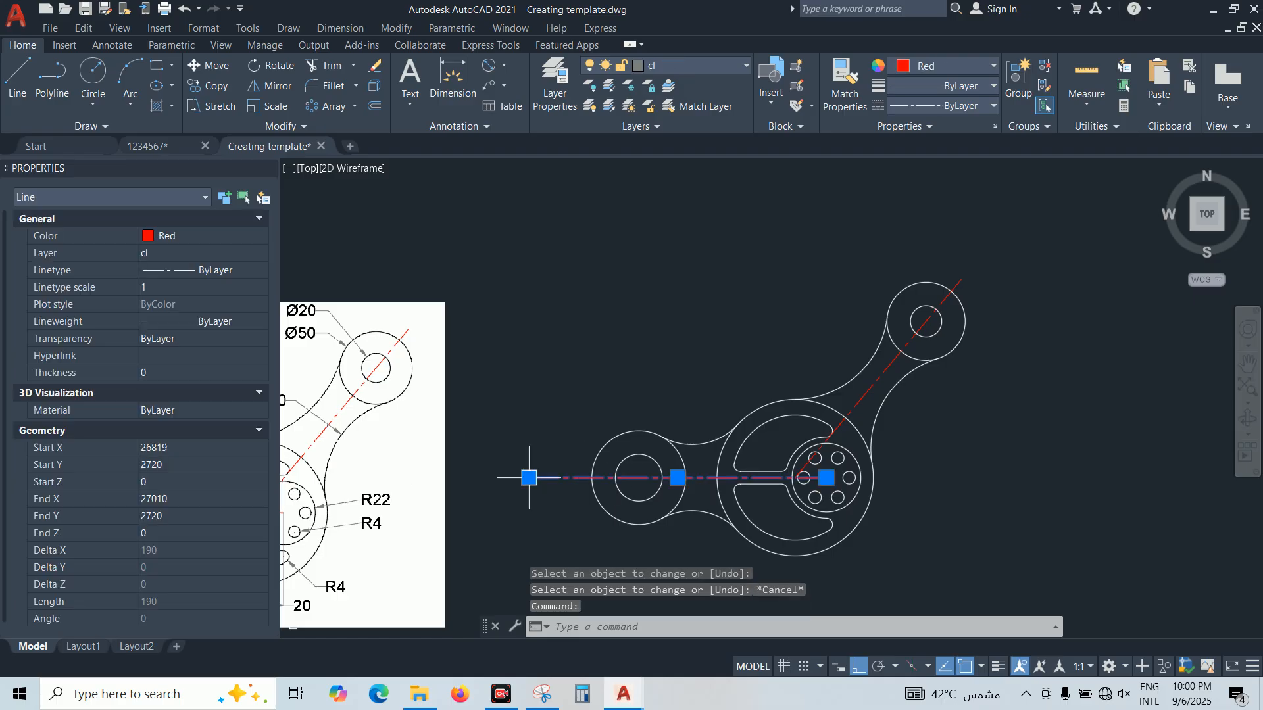
click(529, 478)
key(Escape)
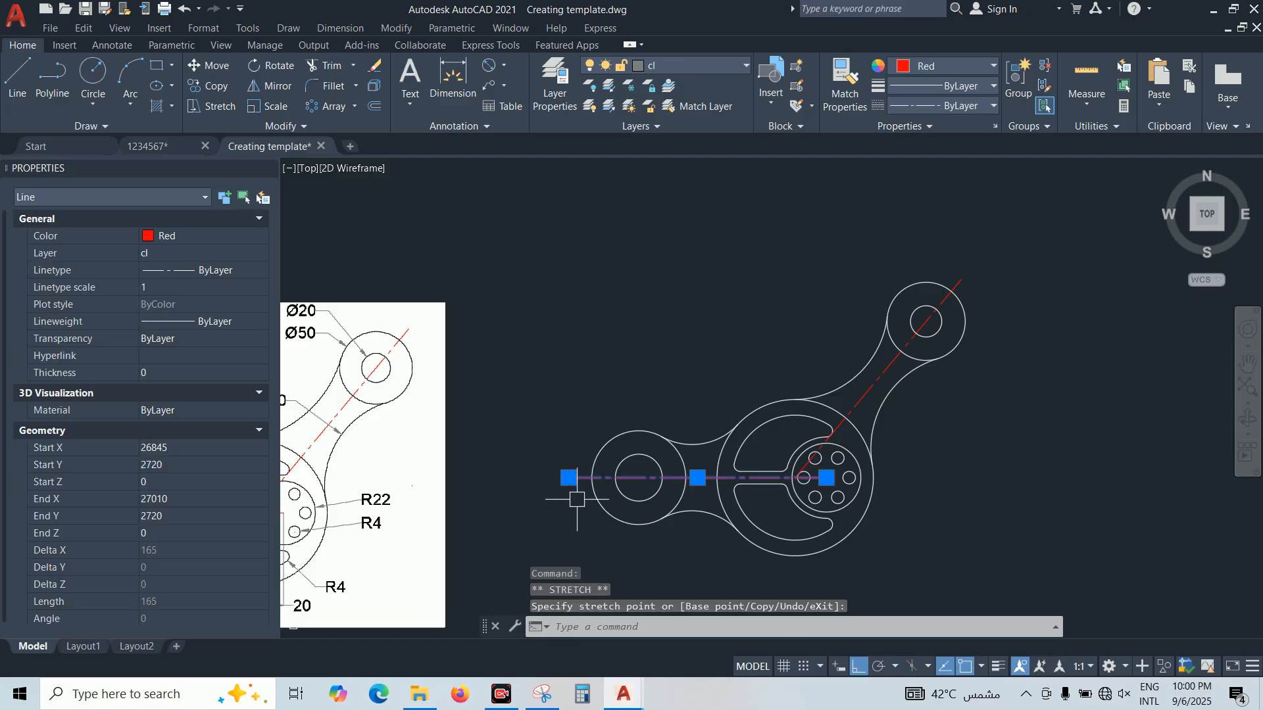
key(Escape)
middle_drag(908, 342, 902, 347)
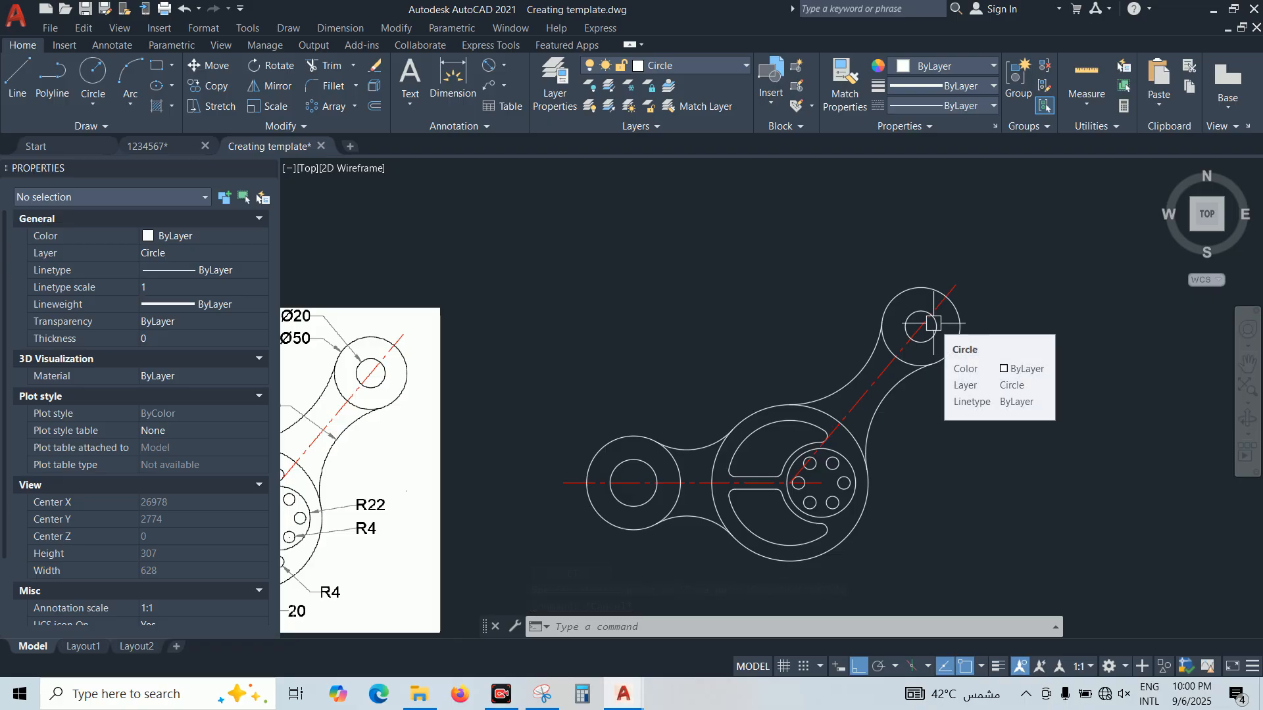
scroll(933, 335, down, 2)
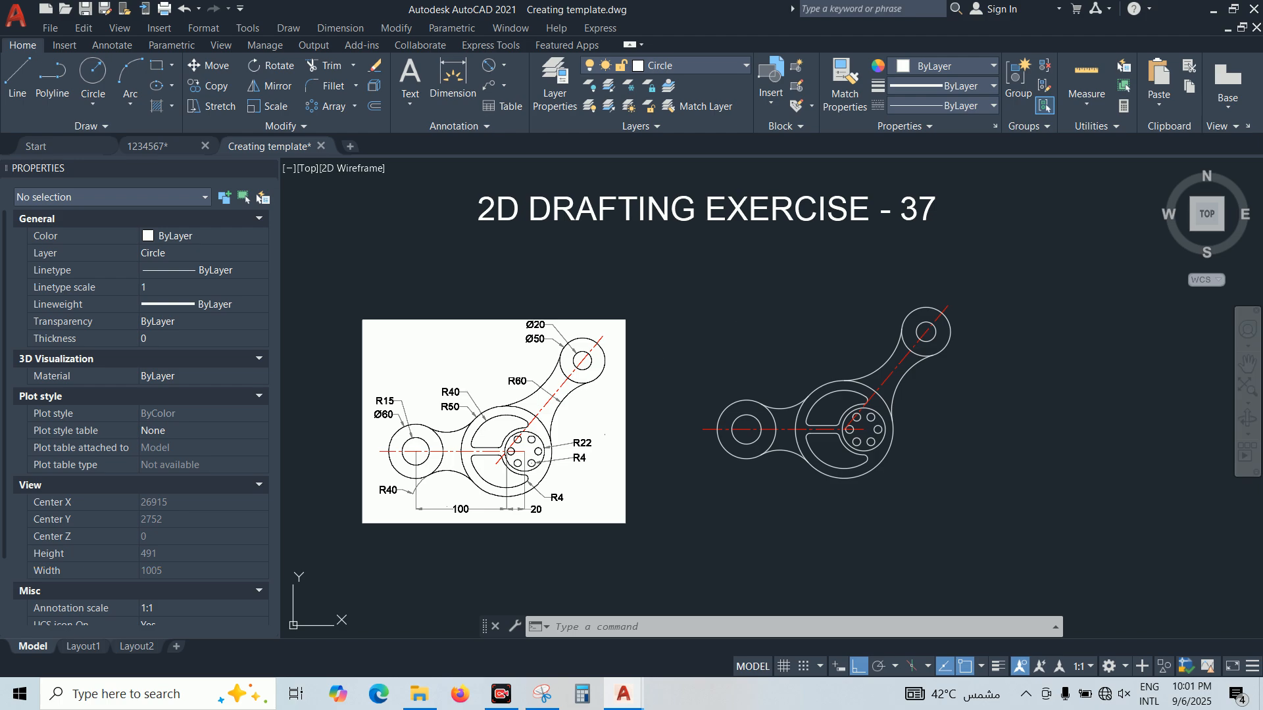
Undo the horizontal centre line's shortening and the angled centre line's lengthening and extension
key(ctrl+z)
key(ctrl+z)
key(ctrl+z)
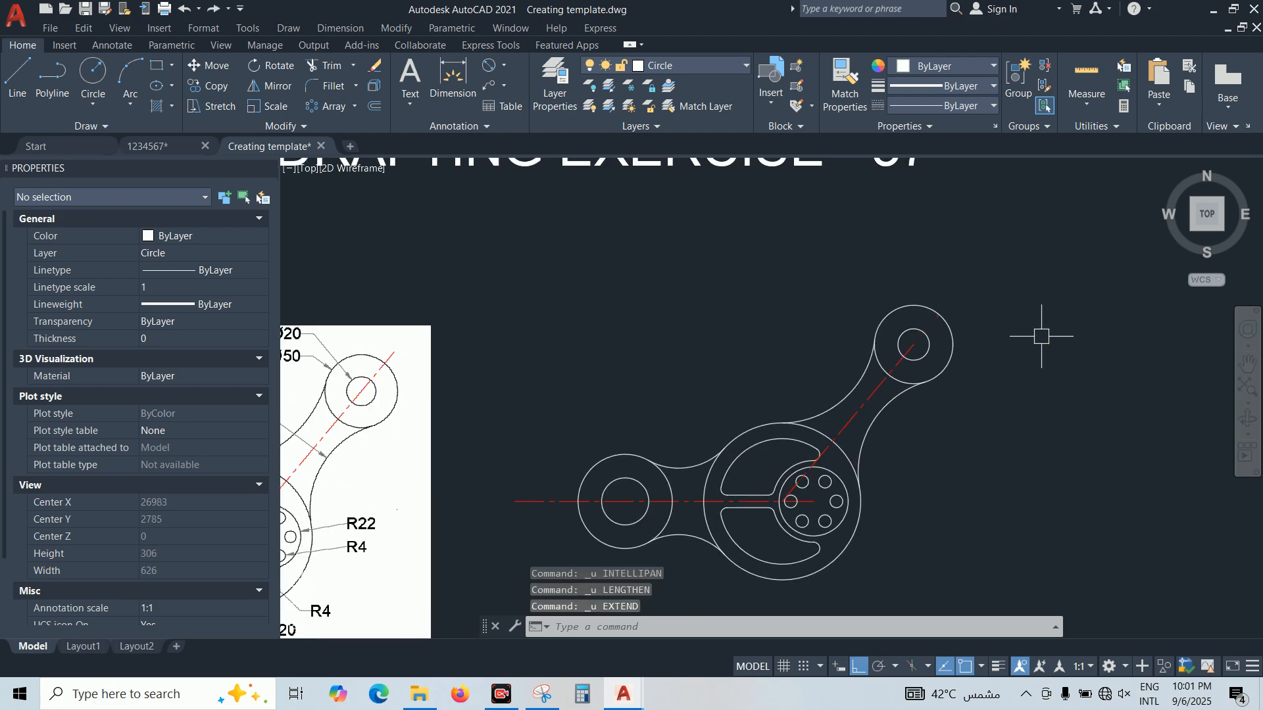
Lengthen the angled centre line beyond the upper arm end's outer circle by a delta of 35
middle_drag(973, 369, 1035, 456)
text(le)
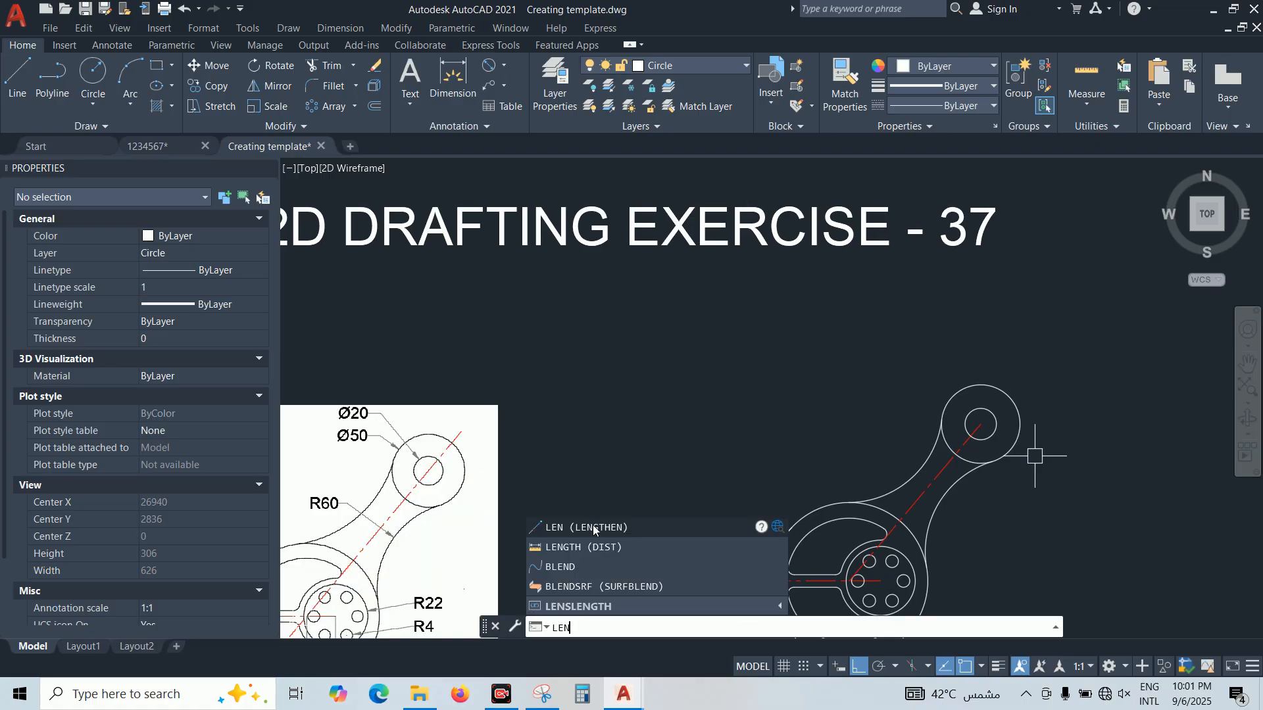
click(594, 526)
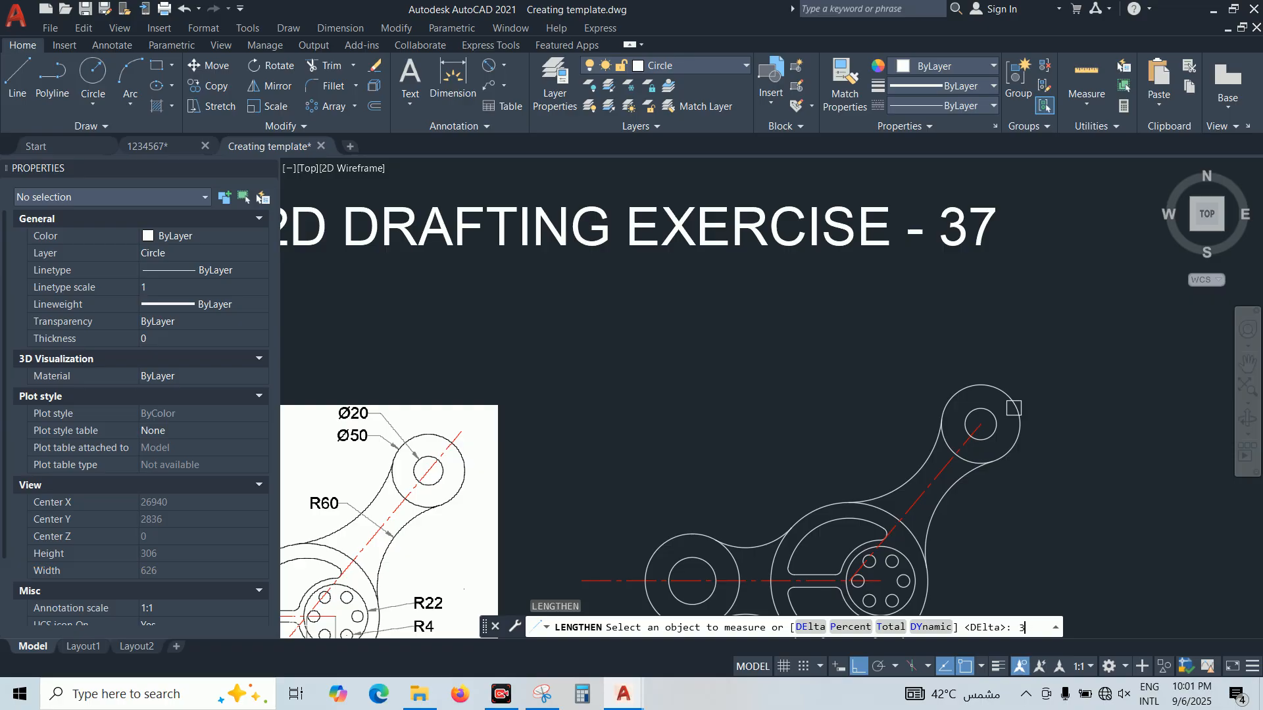
text(DE)
key(Return)
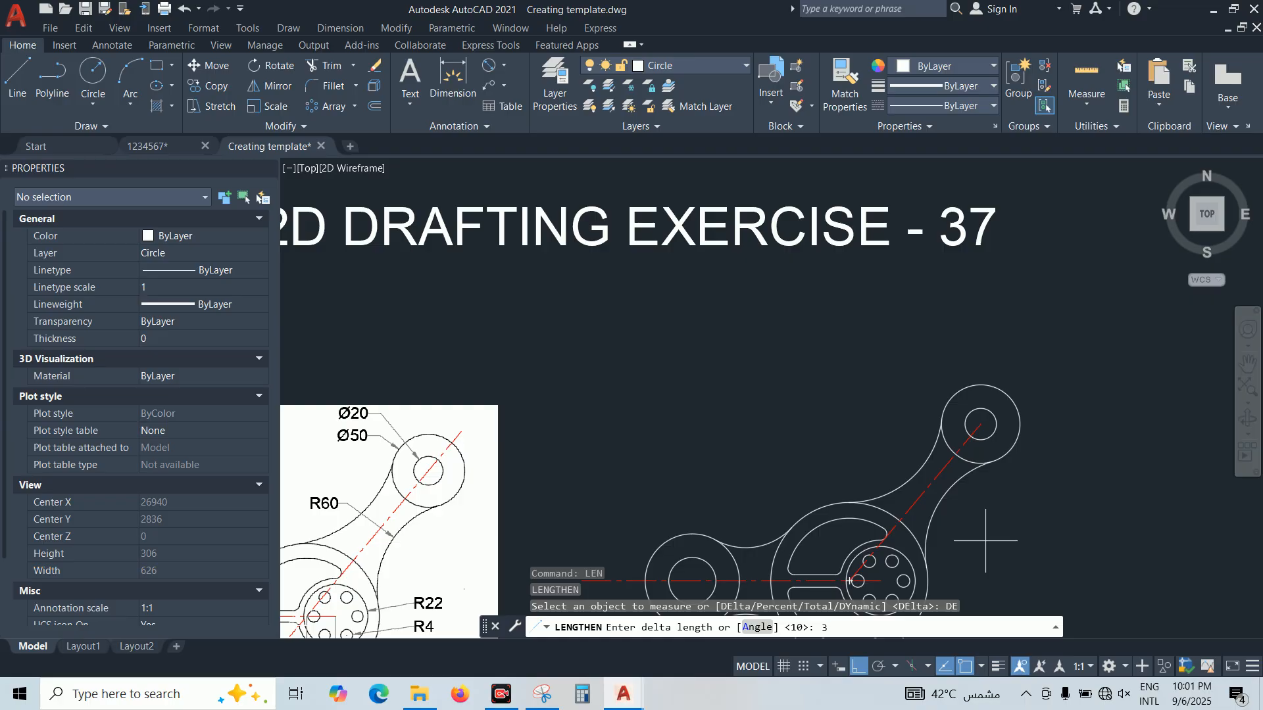
text(35)
key(Return)
click(974, 435)
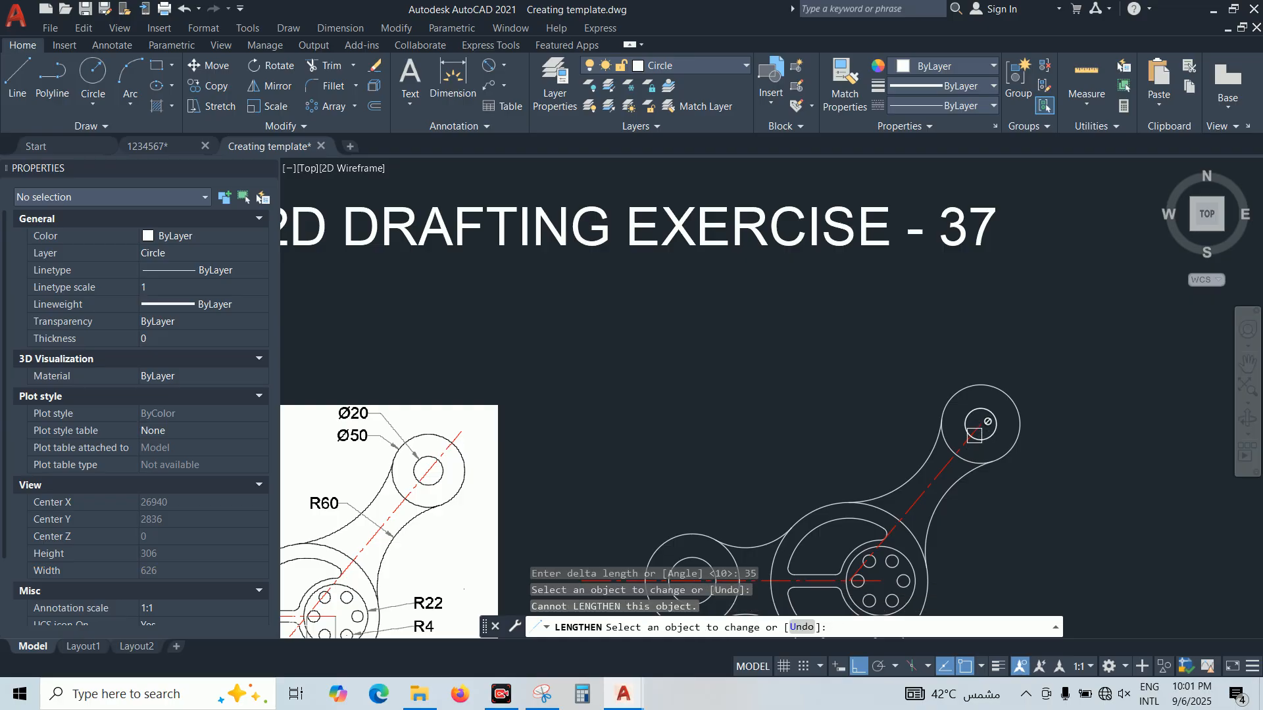
scroll(985, 414, up, 5)
scroll(987, 423, down, 5)
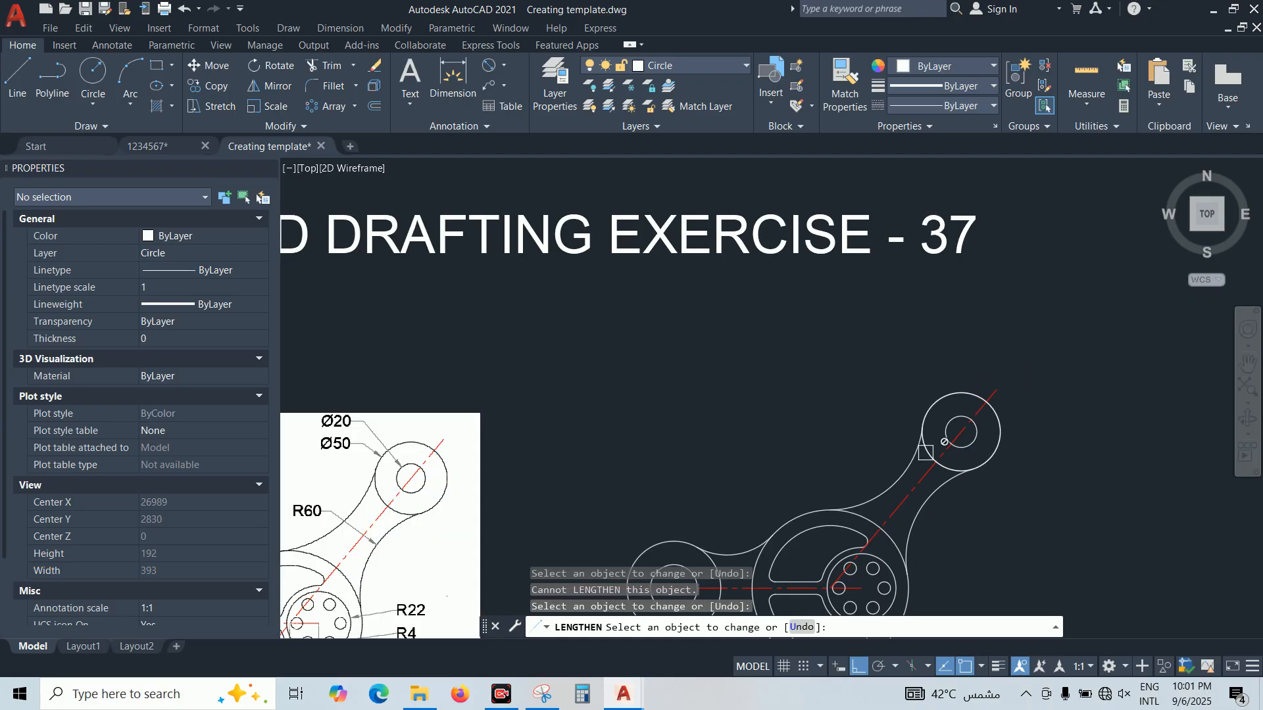
key(Escape)
Stretch the left end of the horizontal centre line inward so the line is about 167 long
middle_drag(962, 484, 961, 364)
click(562, 468)
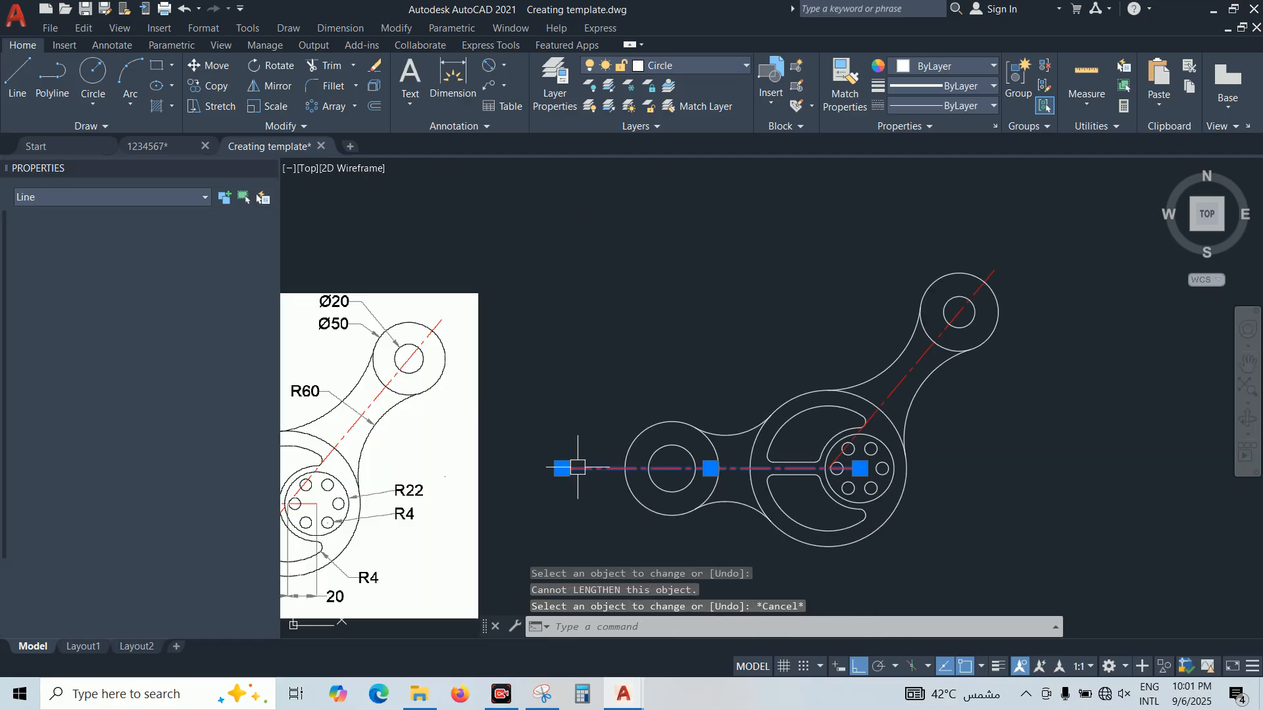
click(562, 468)
scroll(600, 491, up, 2)
key(Escape)
key(Escape)
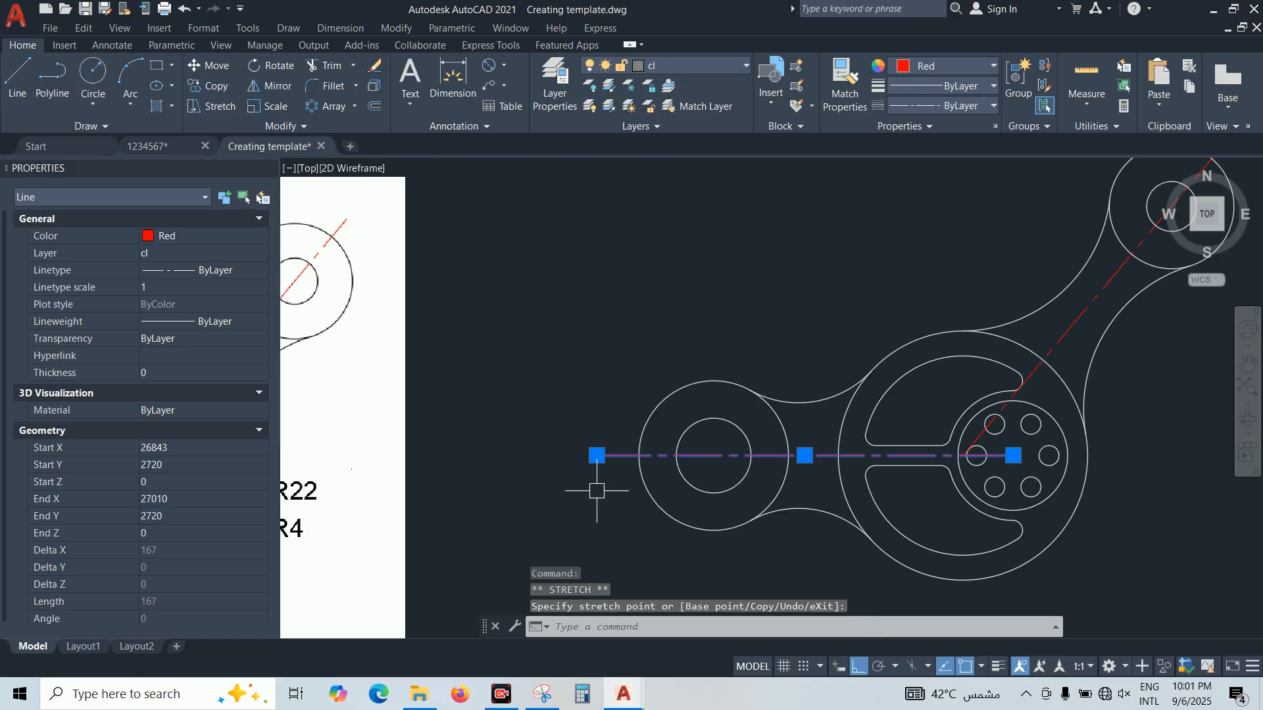
Add a diameter dimension to the outer circle at the plate's left end, with its text above left of the circle
scroll(621, 477, down, 2)
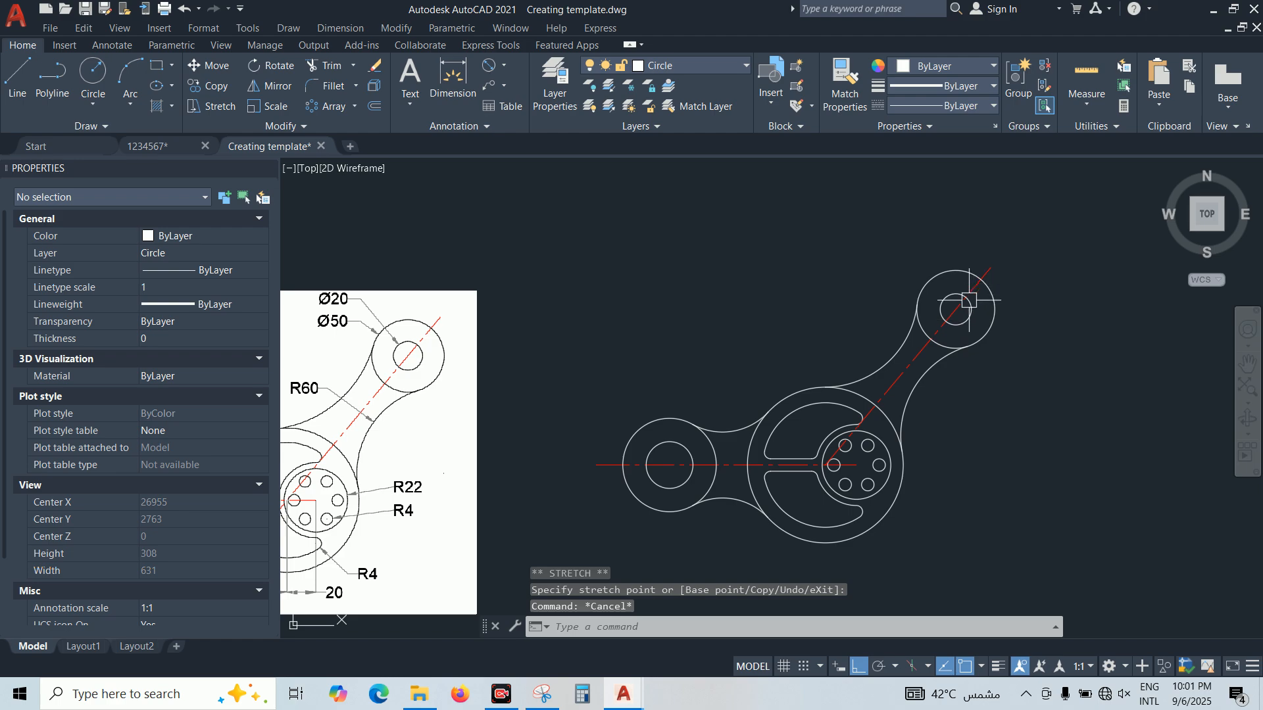
middle_drag(982, 401, 987, 400)
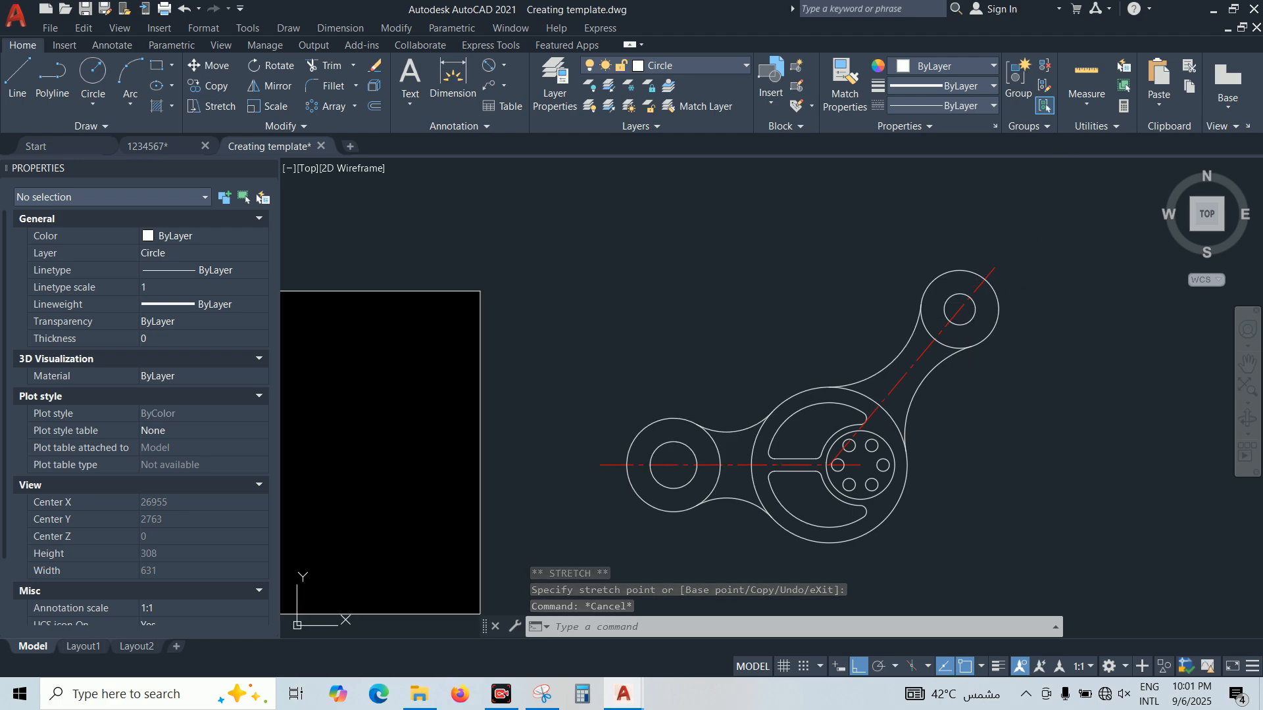
middle_drag(942, 444, 1005, 394)
scroll(994, 411, down, 1)
middle_drag(806, 306, 780, 360)
scroll(813, 308, up, 1)
scroll(794, 350, down, 1)
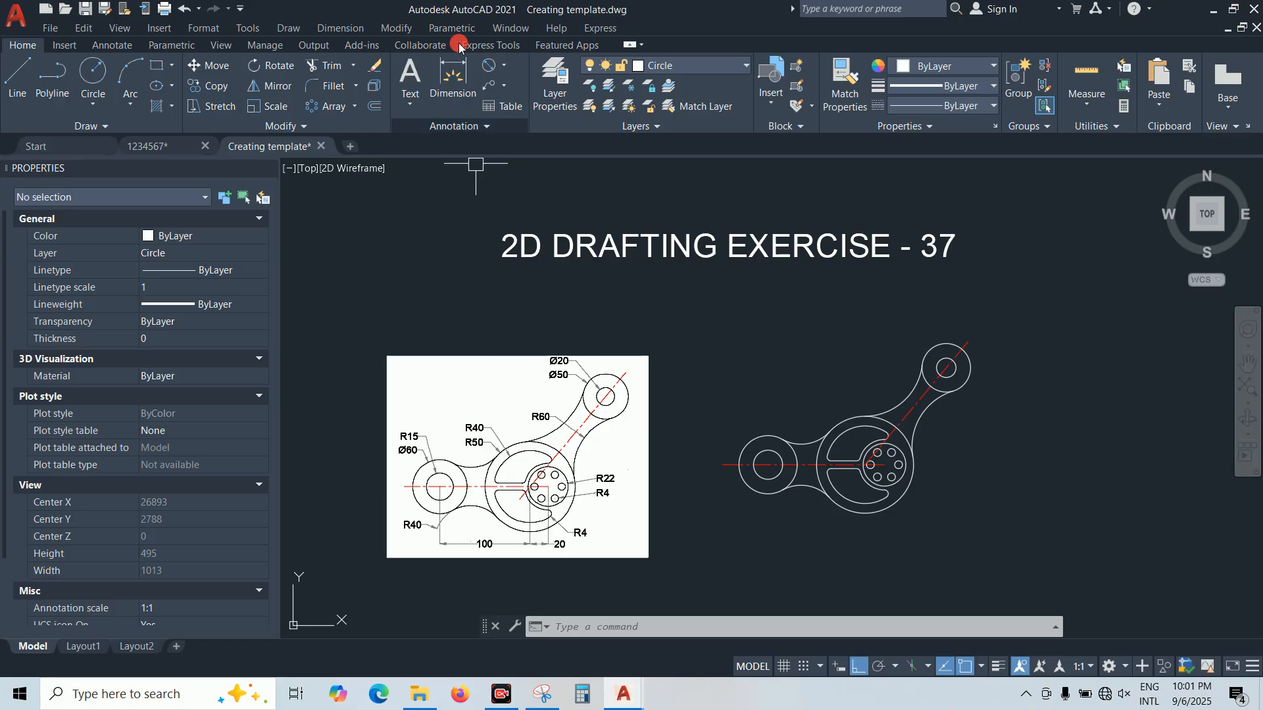
click(493, 67)
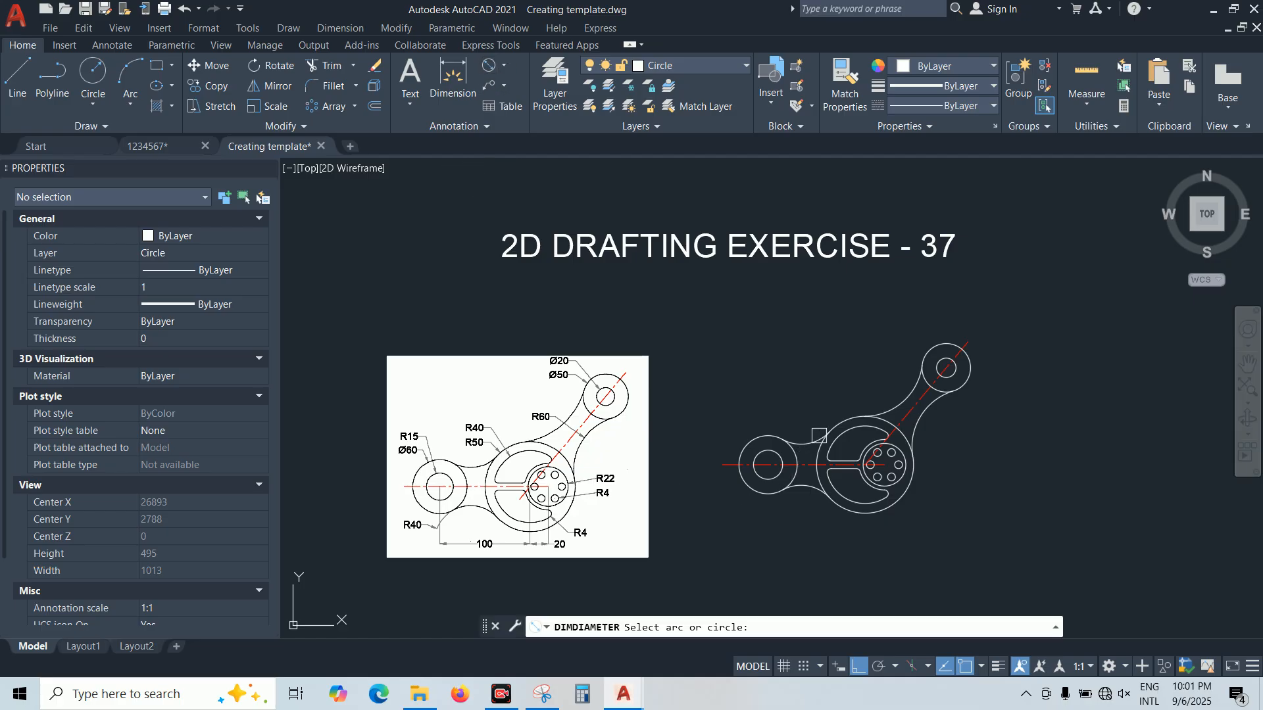
click(747, 444)
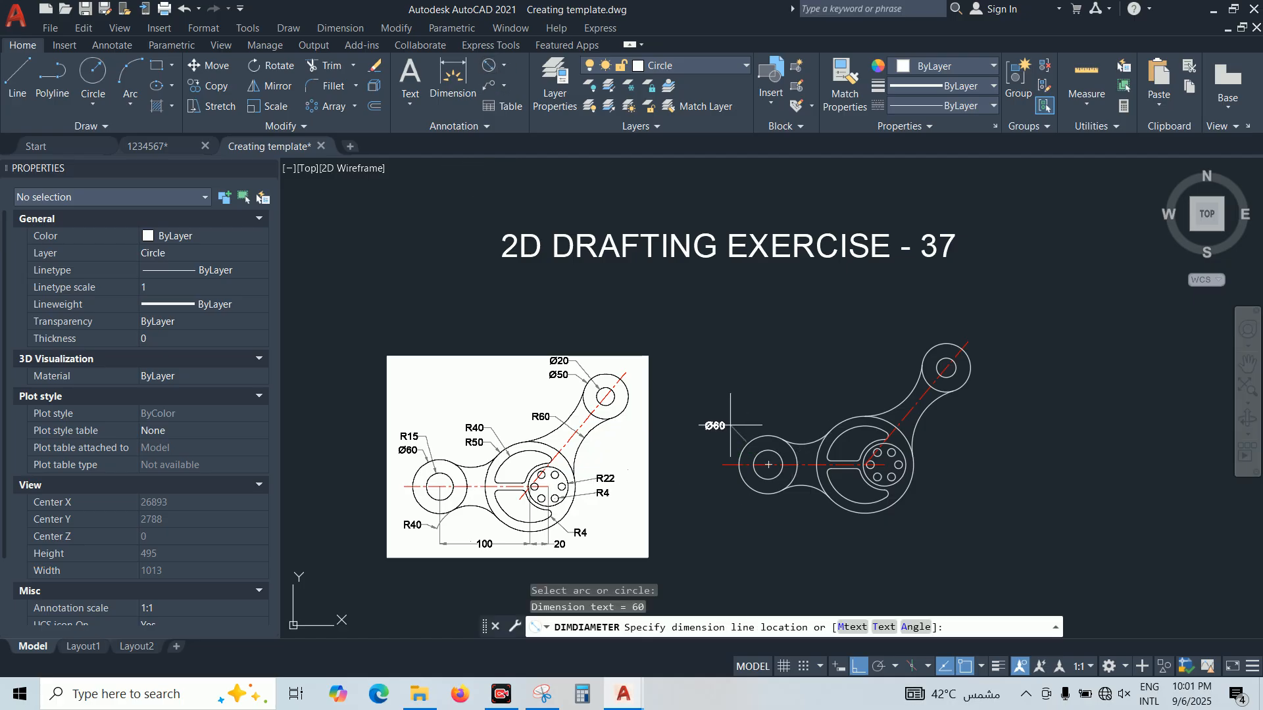
click(737, 428)
key(Return)
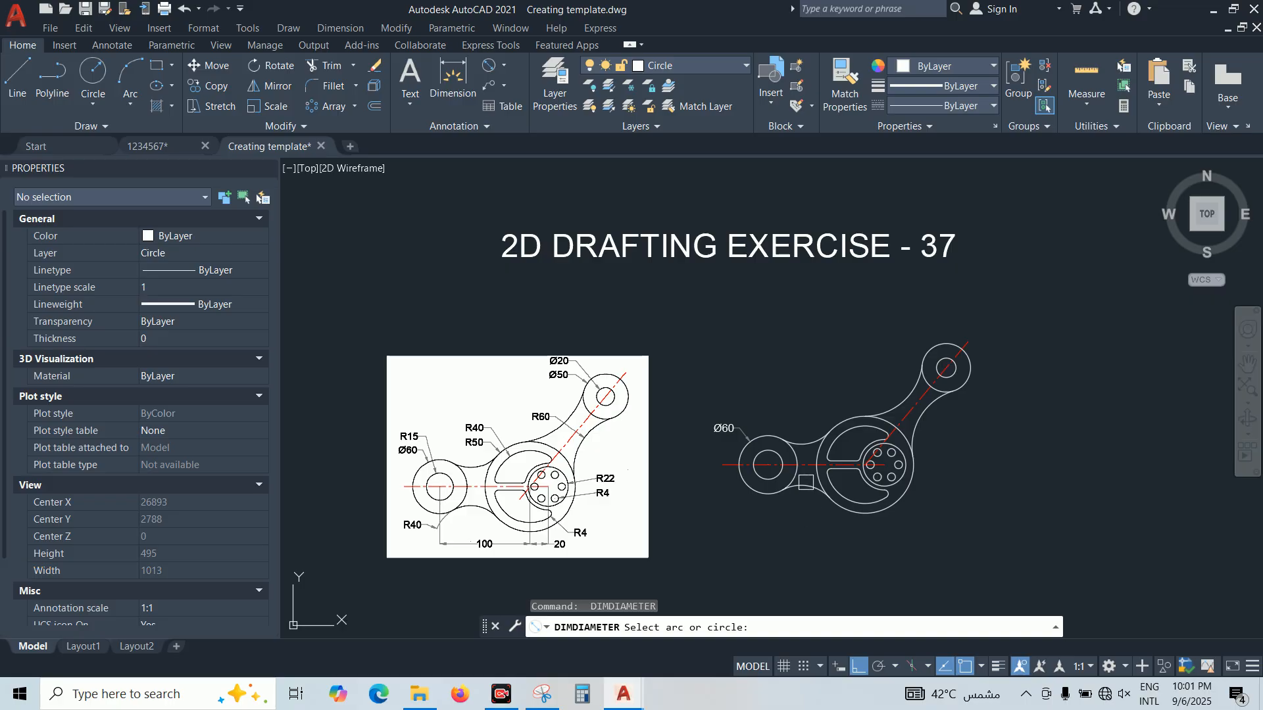
click(806, 482)
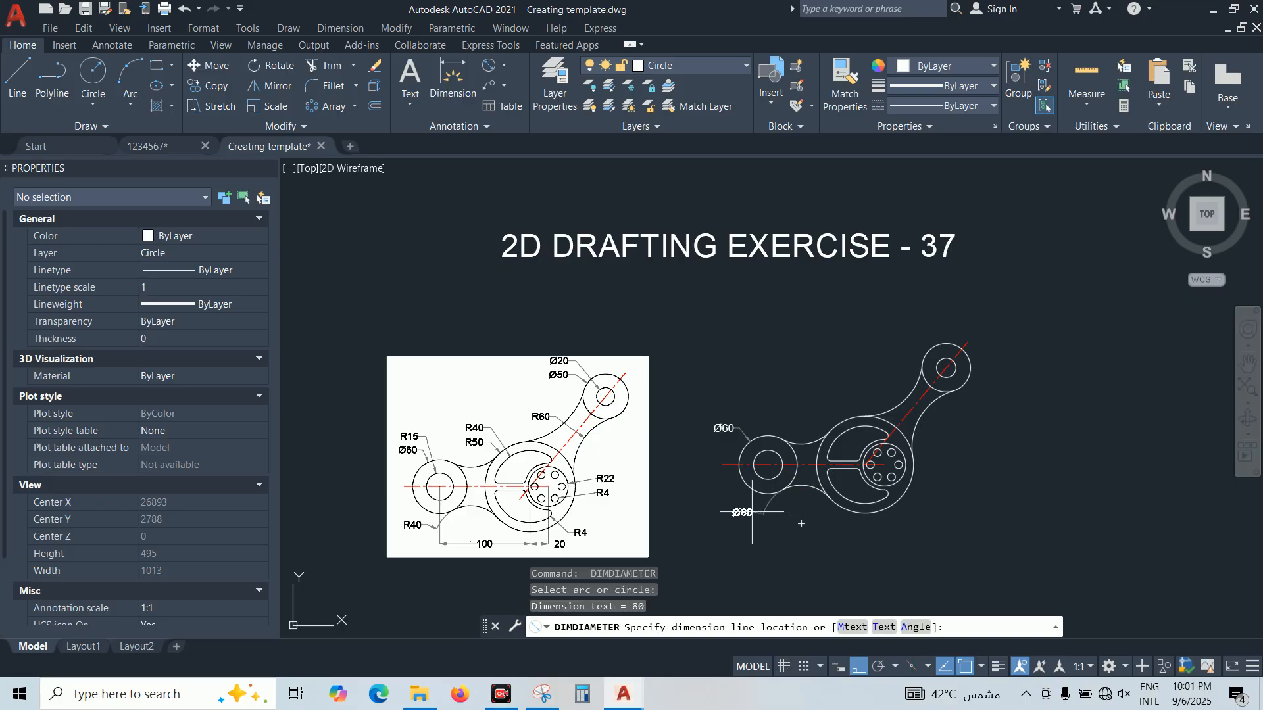
key(Escape)
key(Escape)
key(Escape)
Add diameter dimensions to the outer and inner circles at the upper arm end, stacking both texts left of the circles
key(Return)
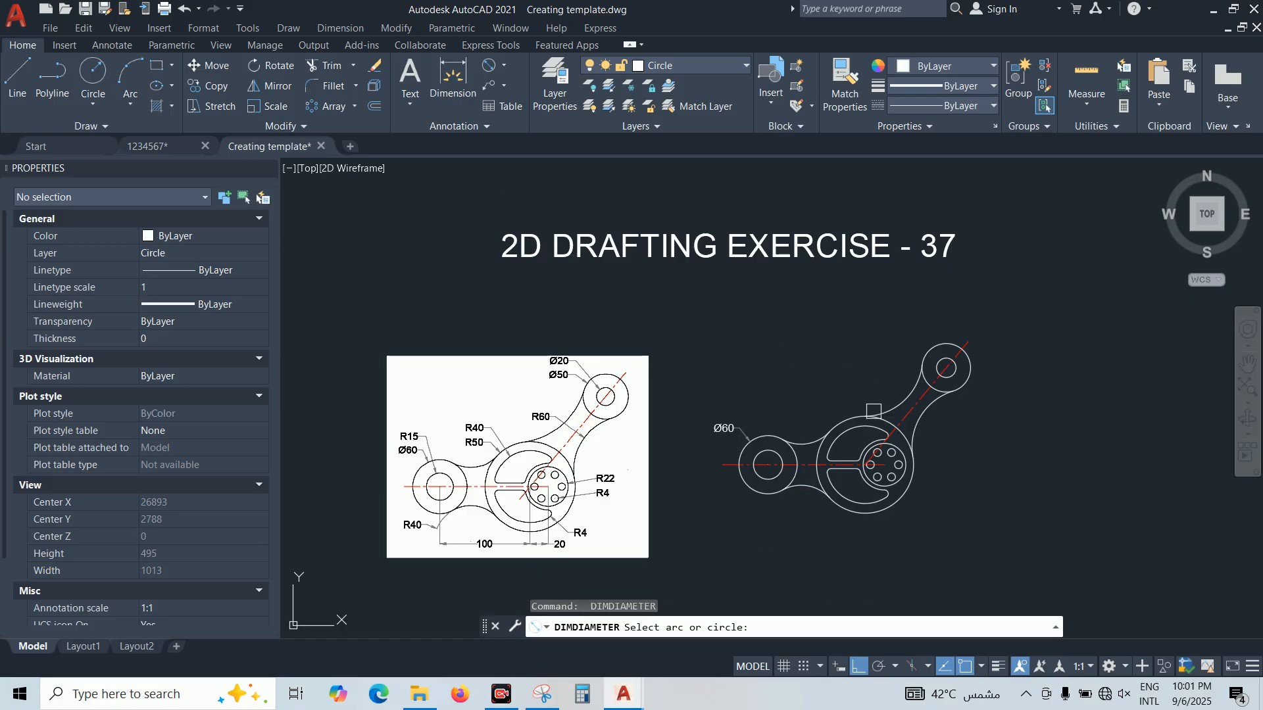
click(938, 342)
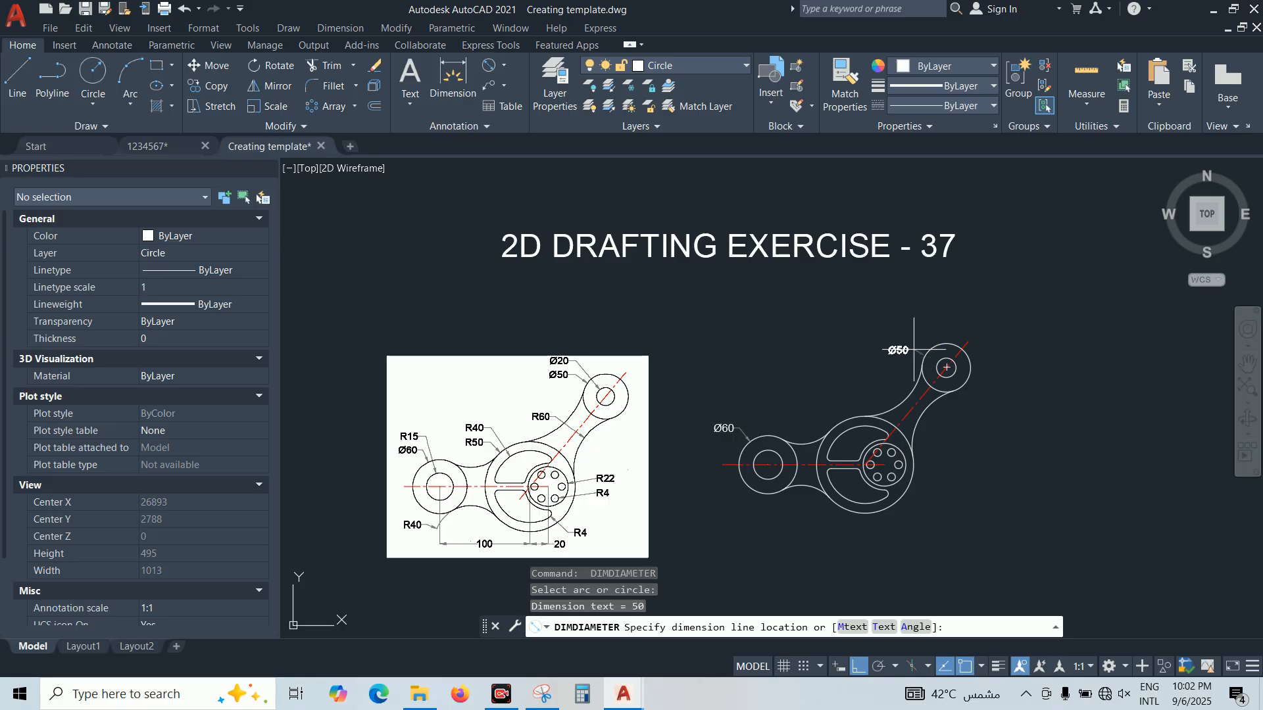
click(913, 351)
key(Return)
click(944, 360)
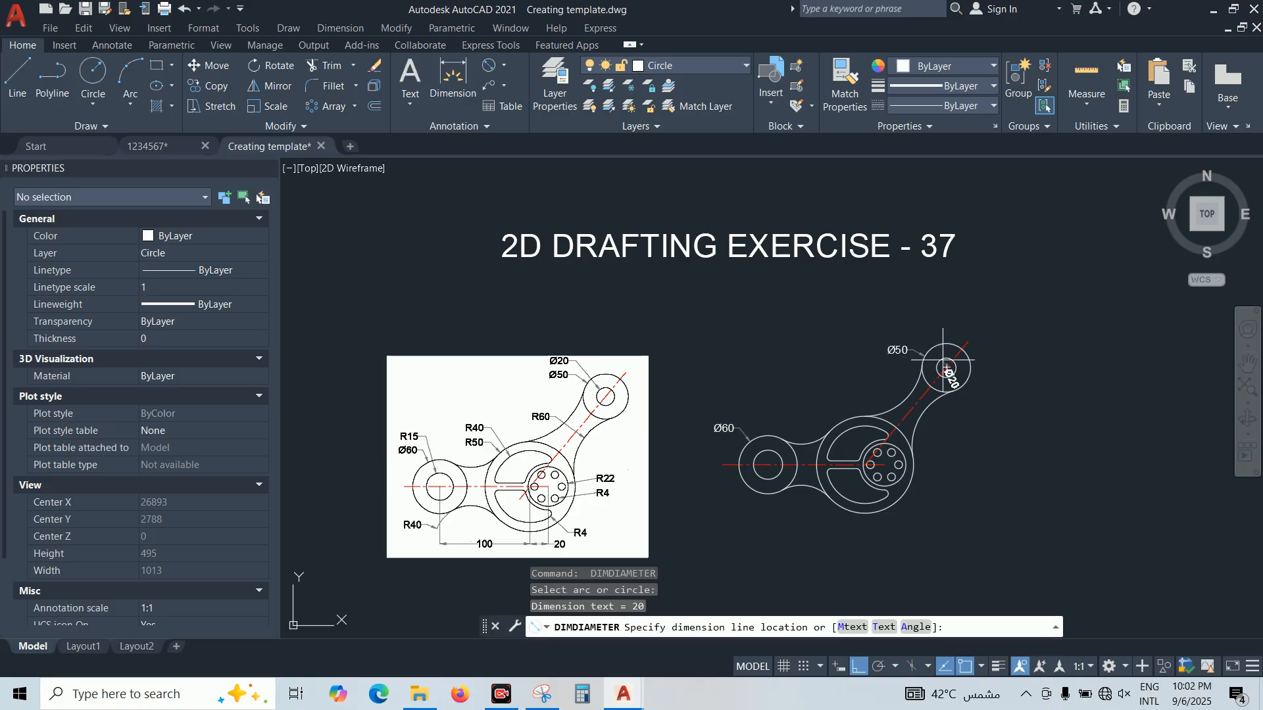
click(910, 342)
key(Escape)
key(Escape)
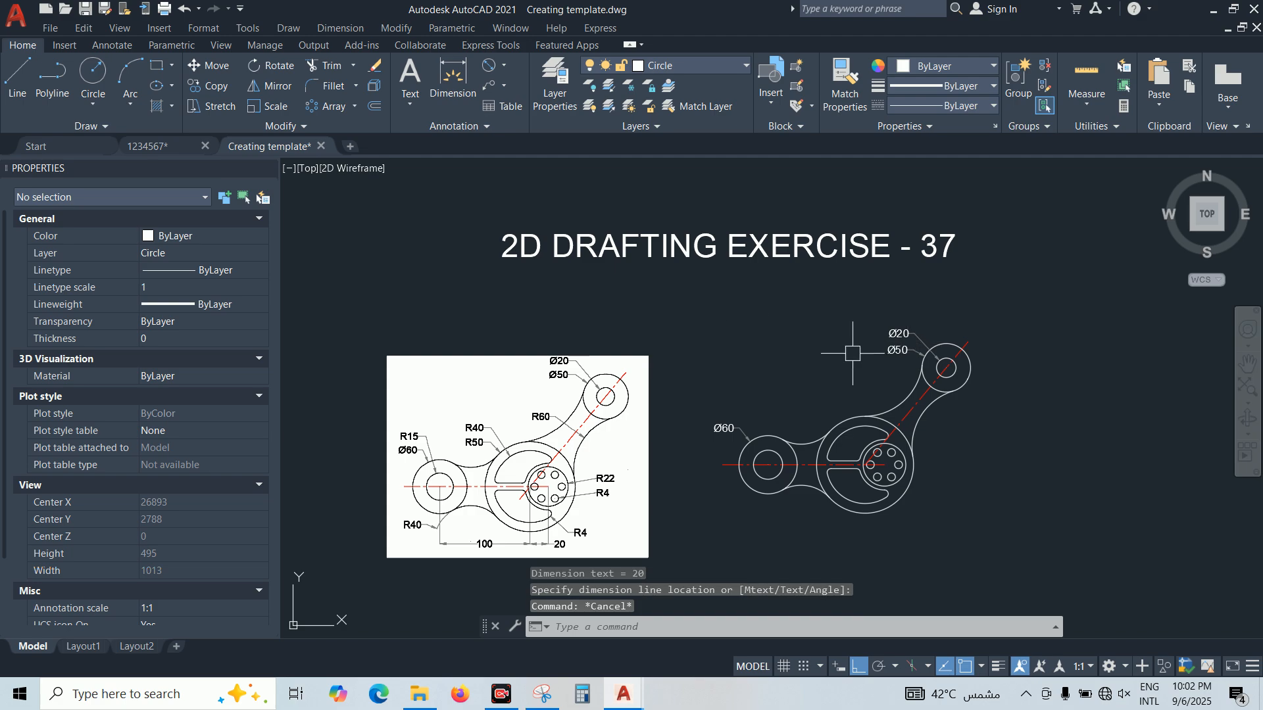
Add a radius dimension to the lower fillet arc between the left end and the hub, with its text below the left circle
click(504, 67)
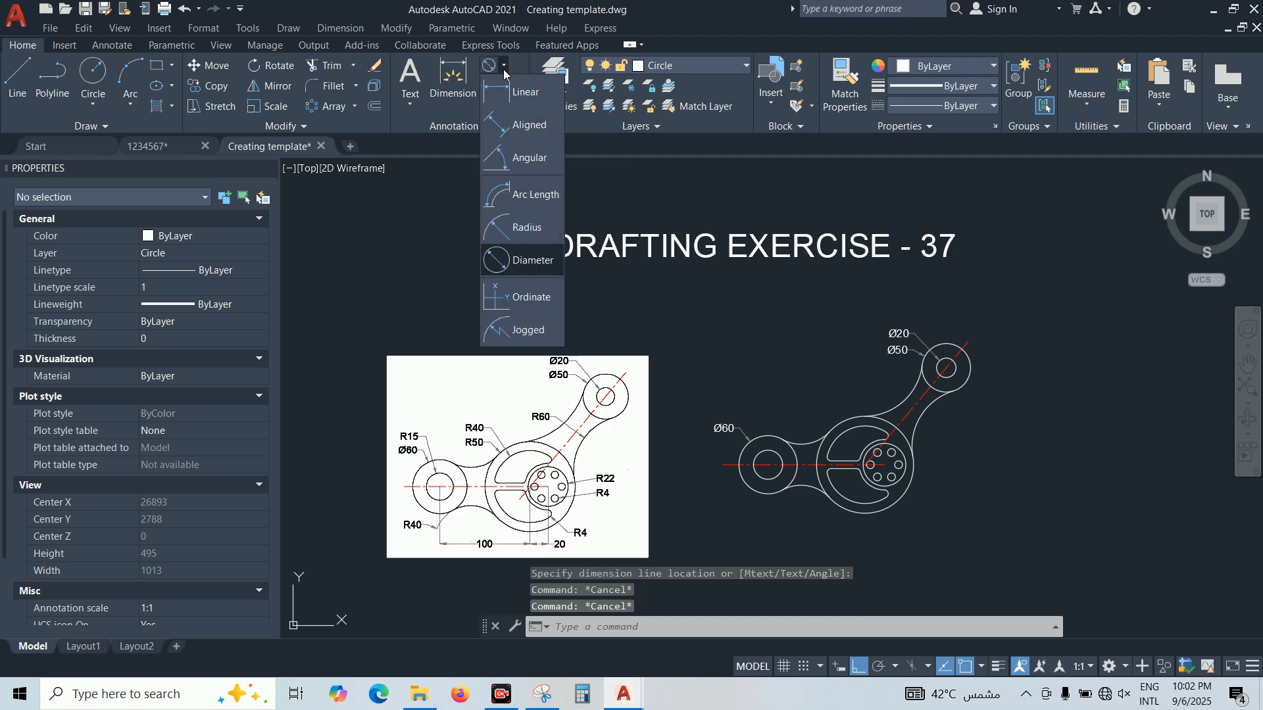
click(523, 230)
click(788, 490)
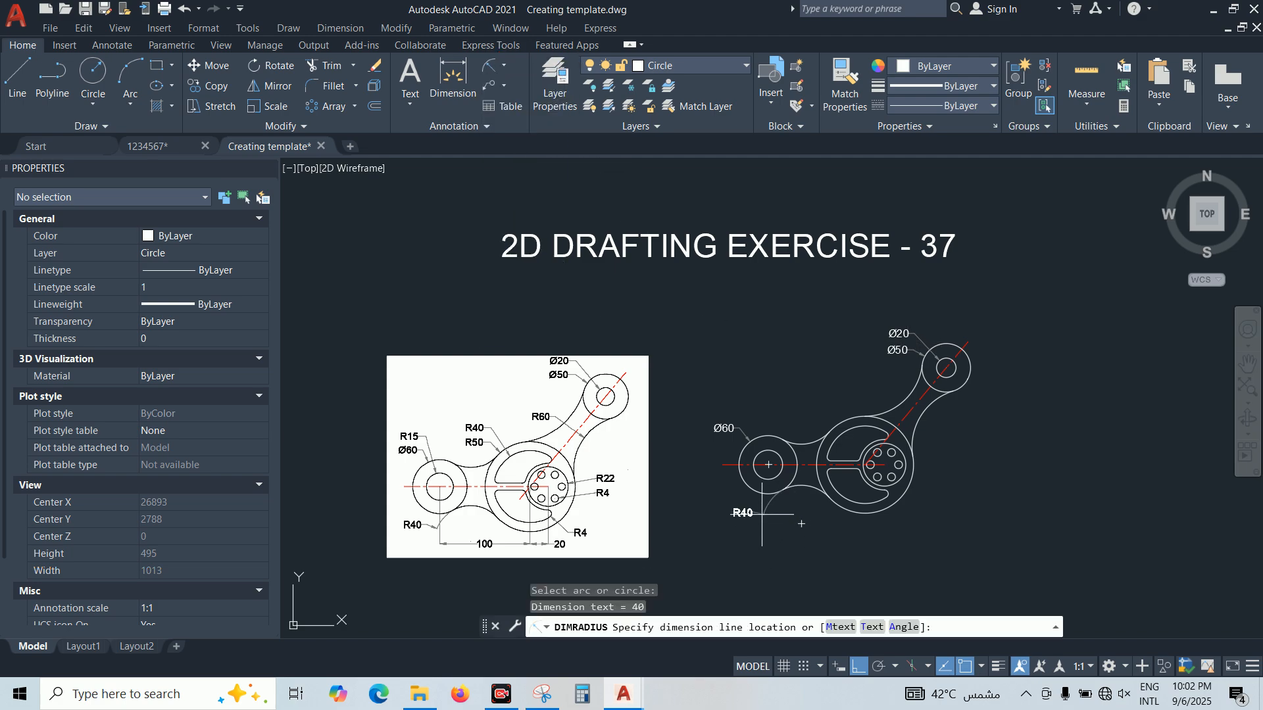
click(751, 512)
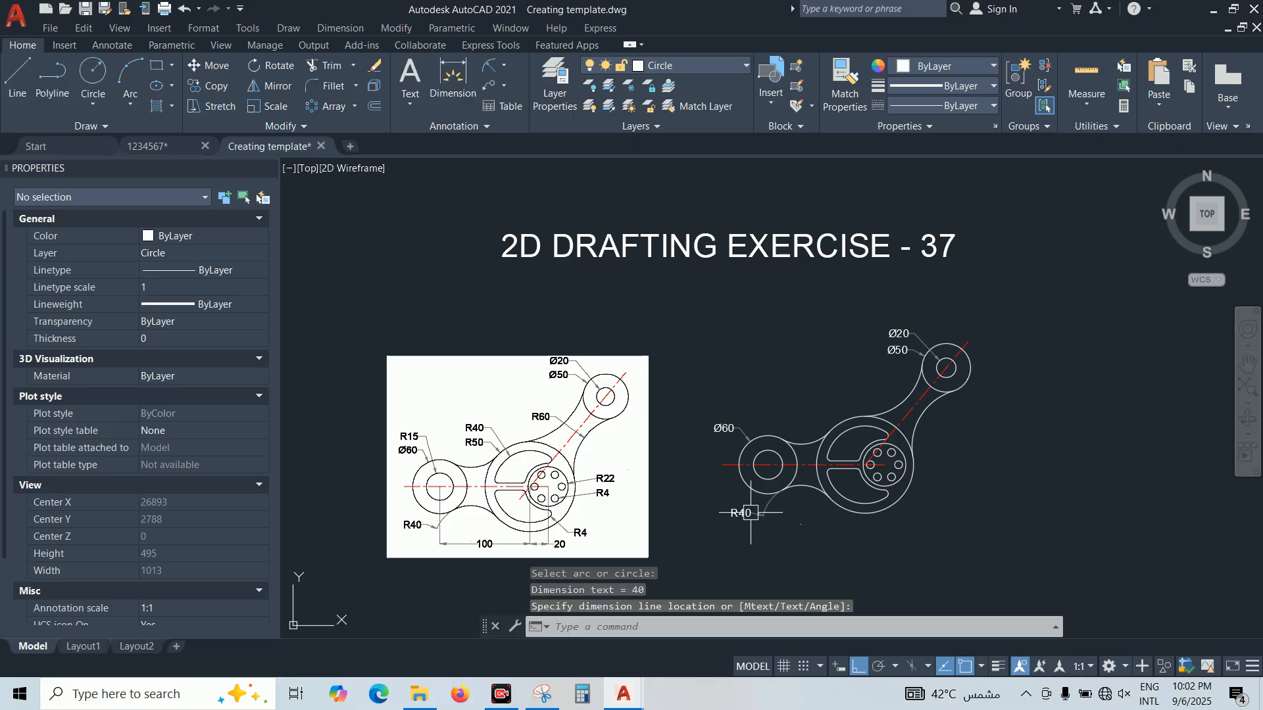
Add radius dimensions to the hub's outer circle and the upper slot's outer arc, stacking both texts above left of the hub
key(Return)
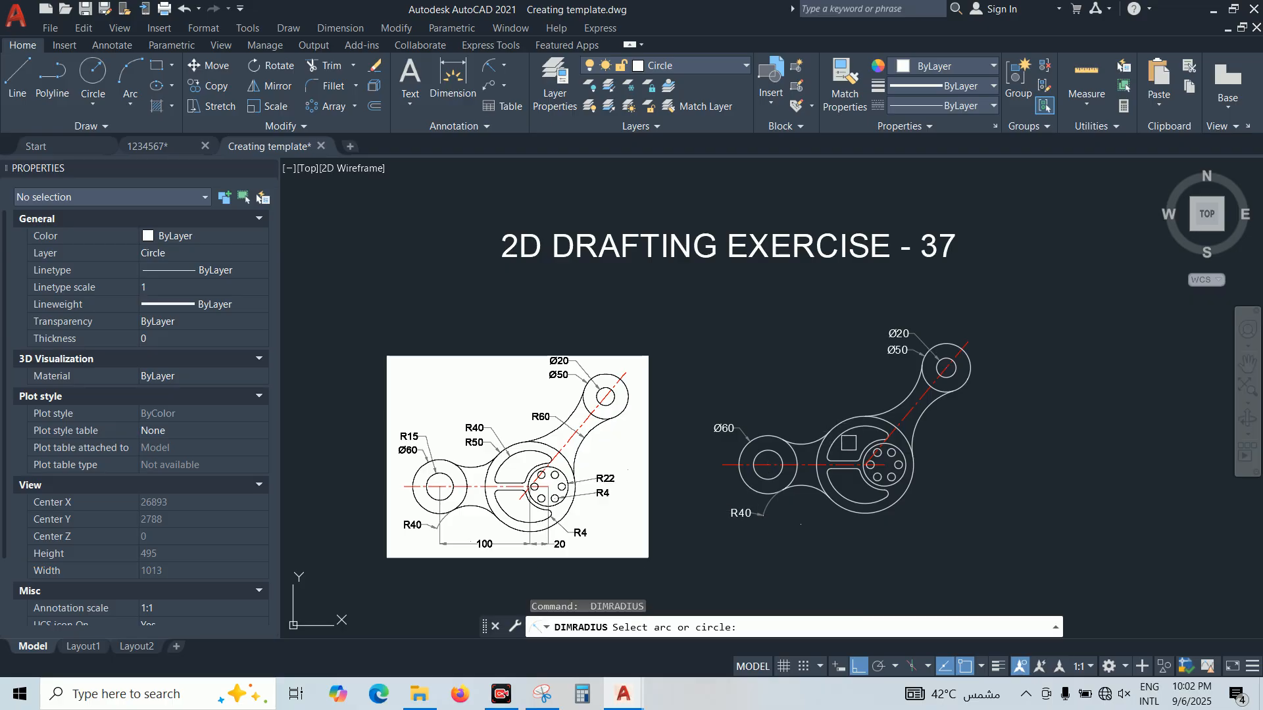
click(840, 423)
click(816, 421)
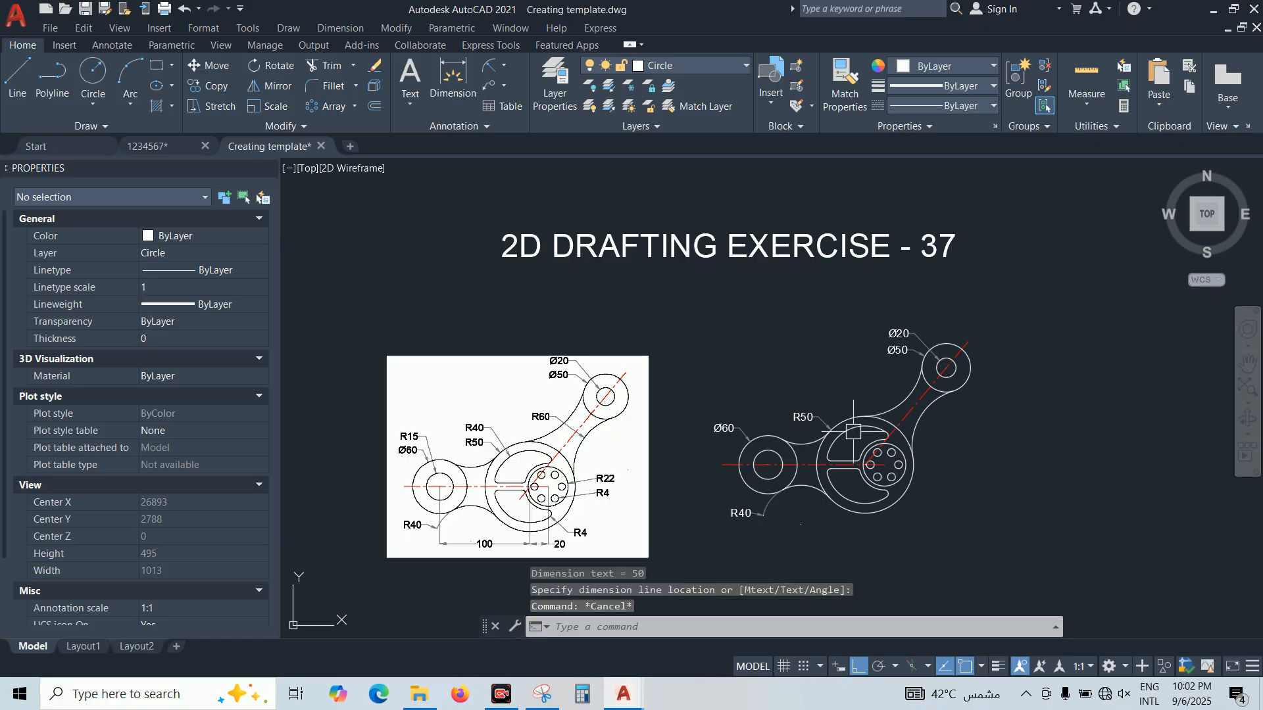
key(Return)
click(852, 428)
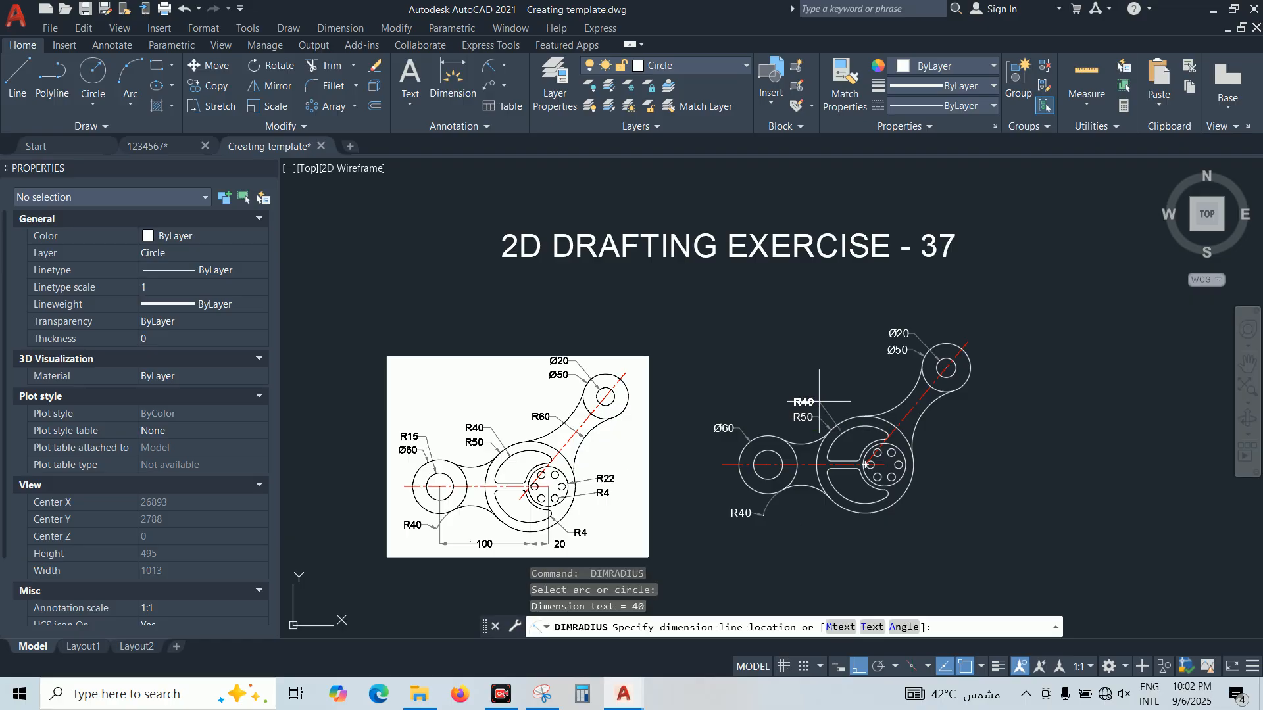
click(819, 402)
key(Escape)
Add a radius dimension to the rounded right end of the lower slot, with its text below right of the hub
key(Return)
scroll(882, 498, up, 6)
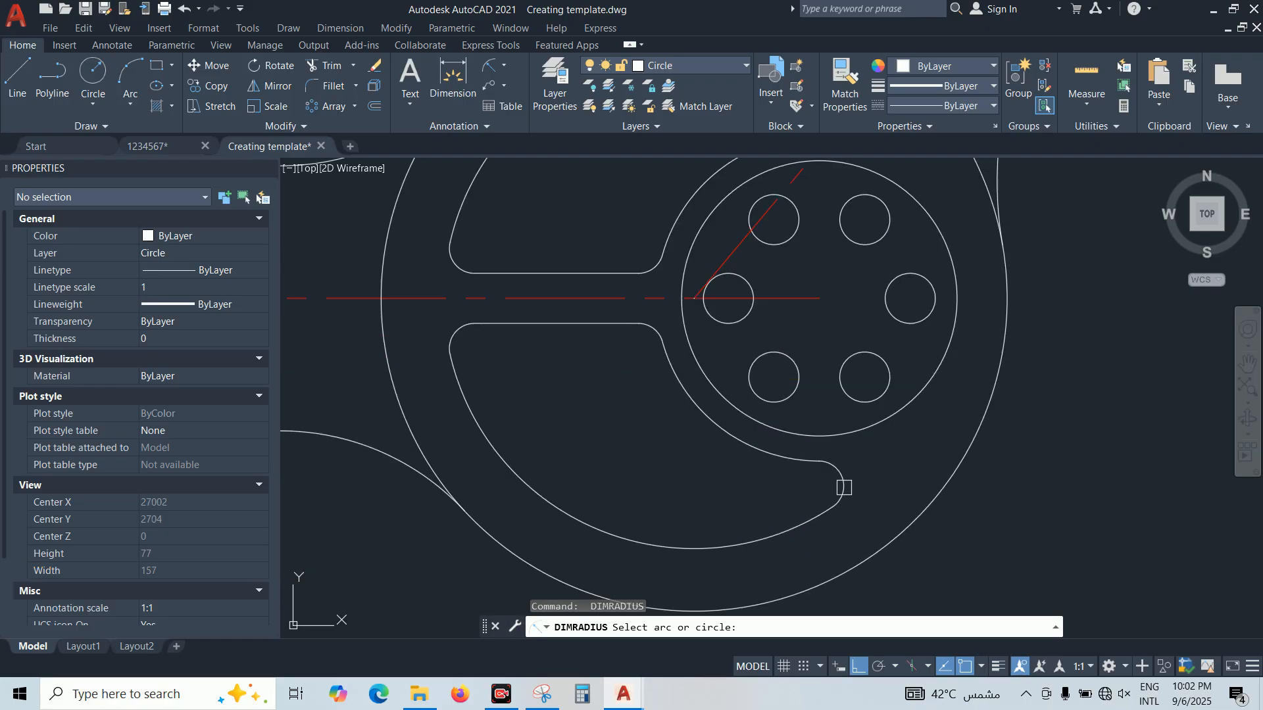
click(842, 484)
scroll(838, 473, down, 2)
click(901, 531)
Add radius dimensions to the circle around the six holes and to its rightmost small hole, stacking both texts right of the hub
key(Return)
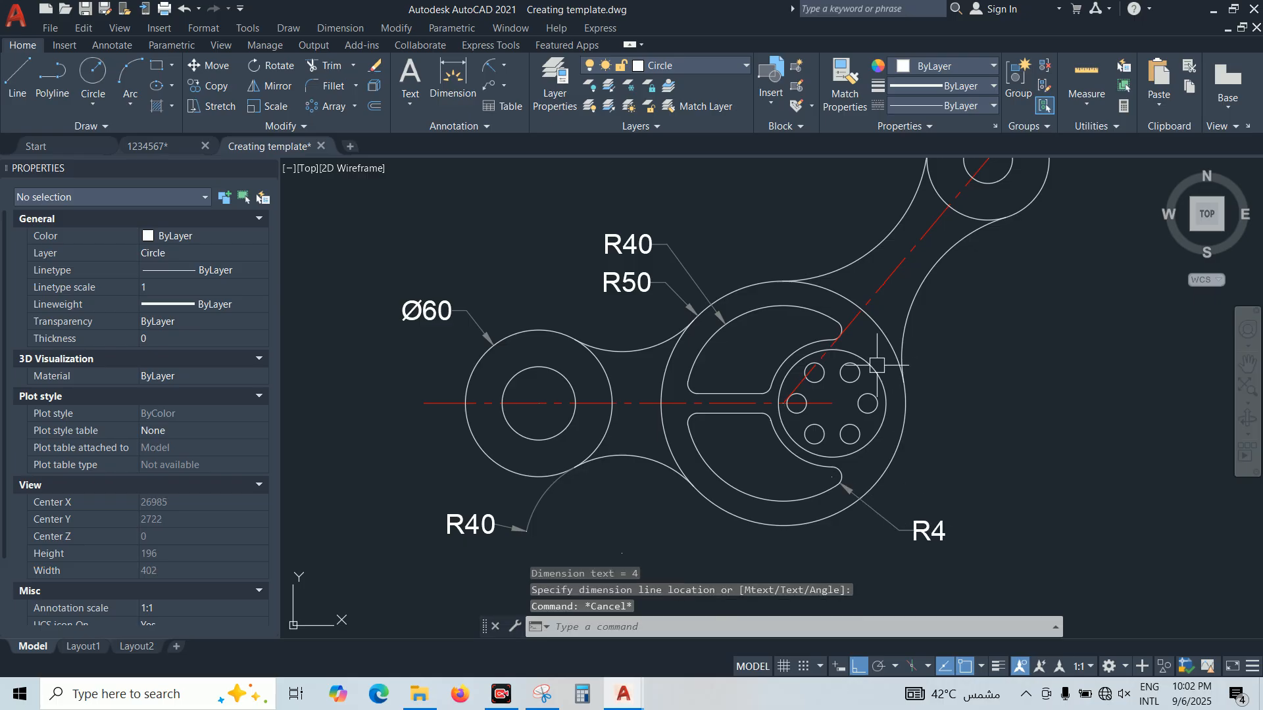
click(876, 366)
click(935, 371)
key(Return)
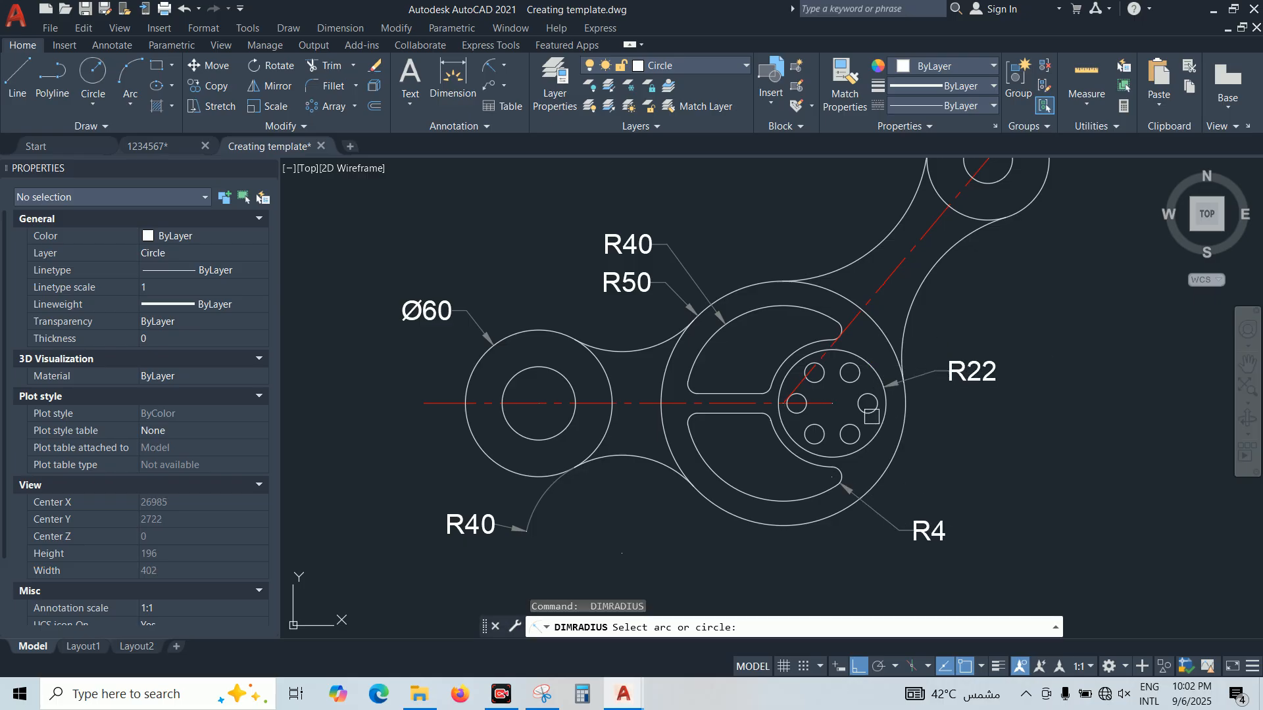
click(874, 410)
click(951, 405)
Add a radius dimension to the right-hand fillet arc of the upper arm, with its text on the arm's opposite, left side
middle_drag(916, 290, 916, 361)
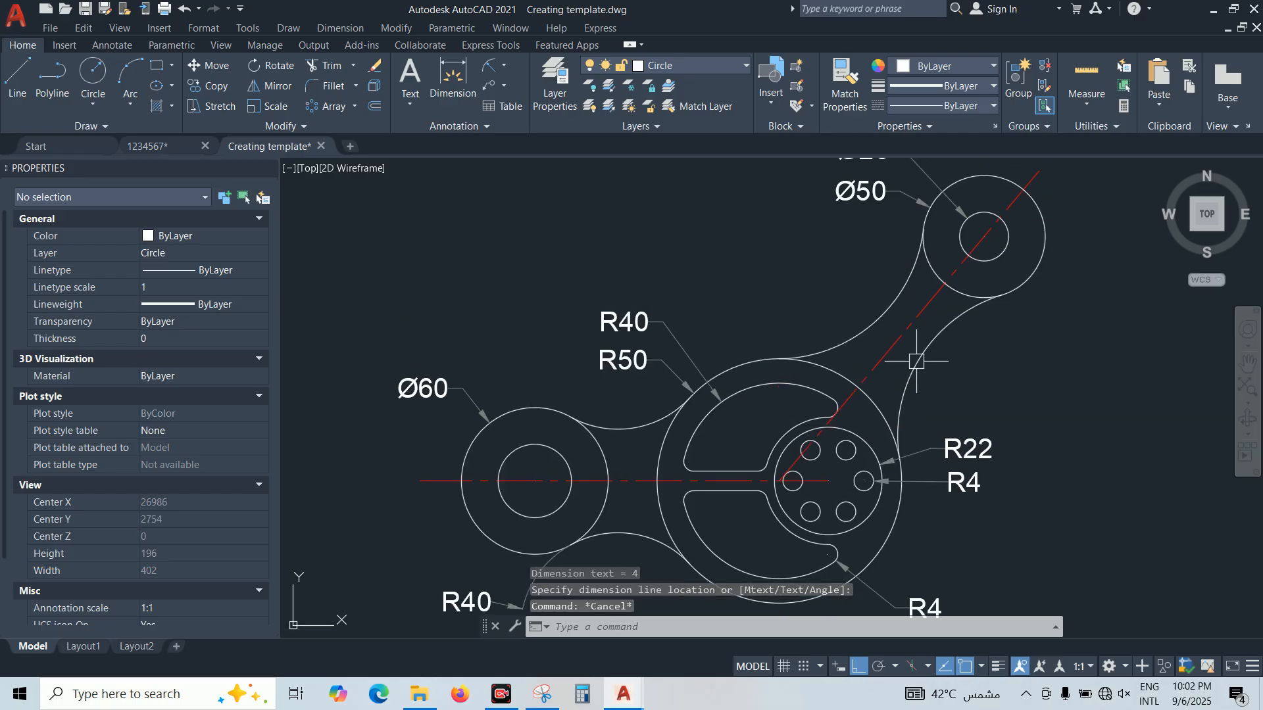
key(Return)
click(916, 361)
click(846, 290)
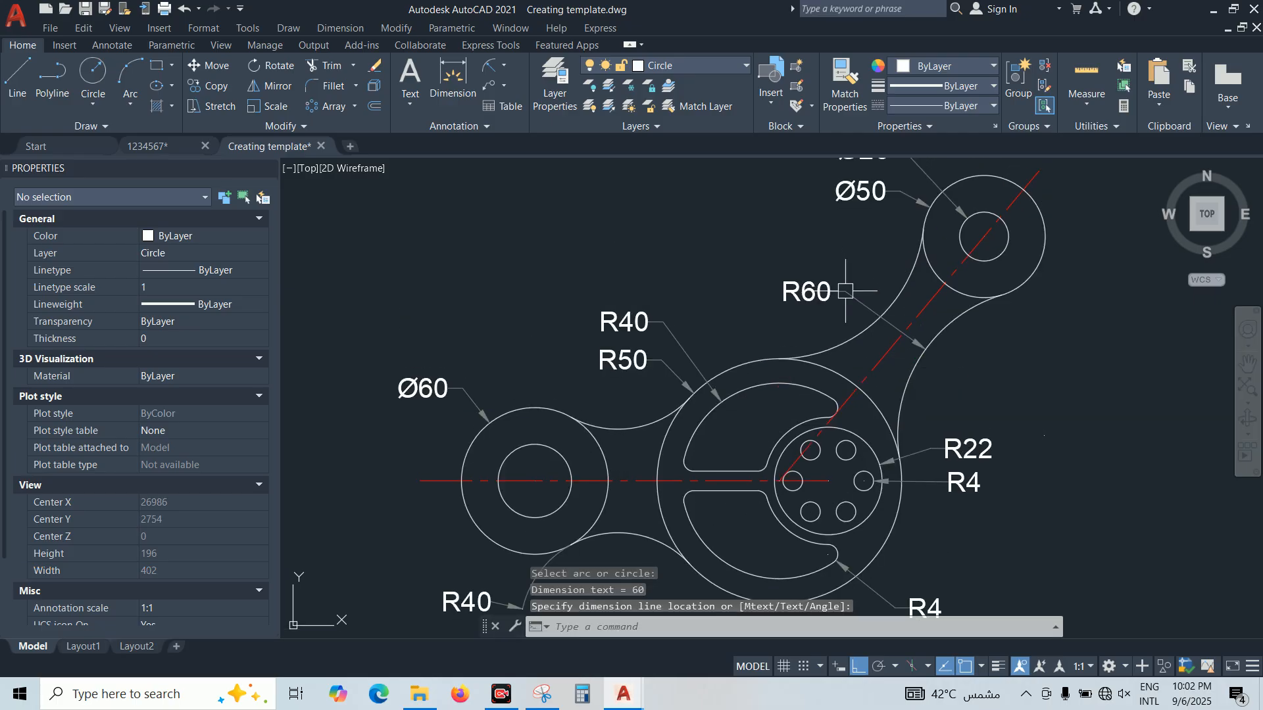
scroll(935, 348, down, 5)
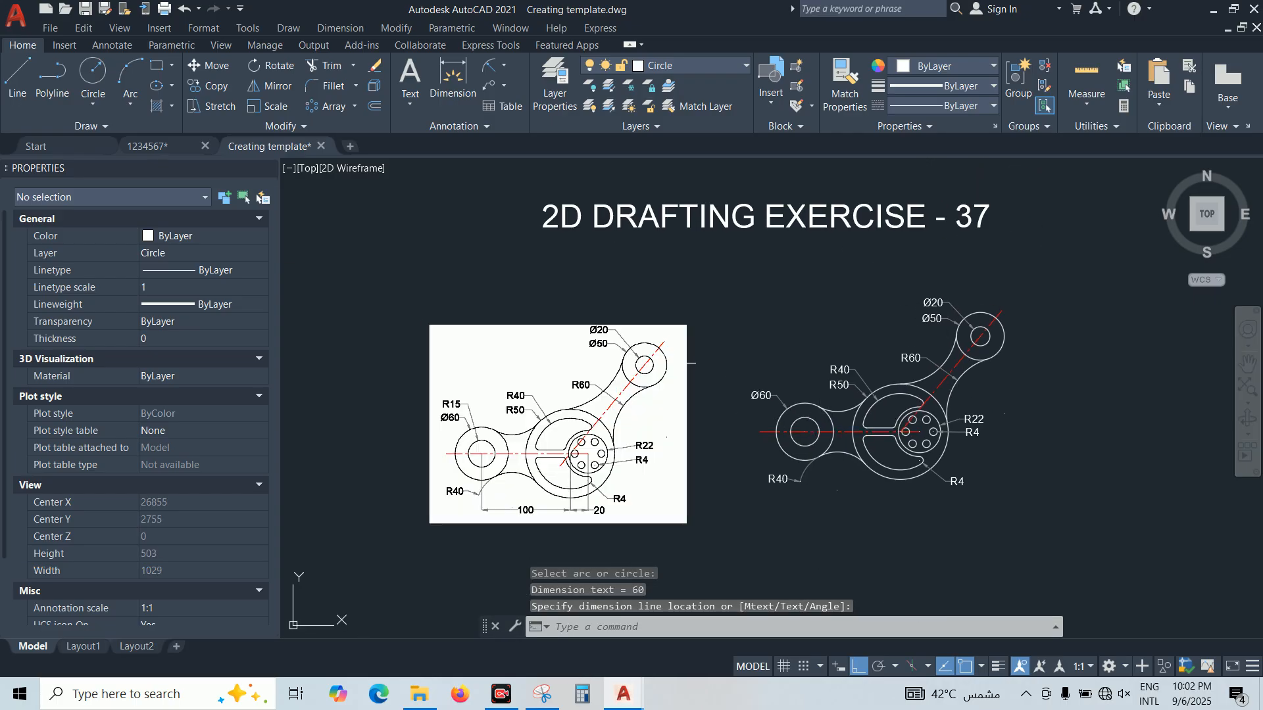
scroll(671, 364, up, 2)
middle_drag(702, 383, 694, 352)
scroll(694, 359, down, 2)
key(Escape)
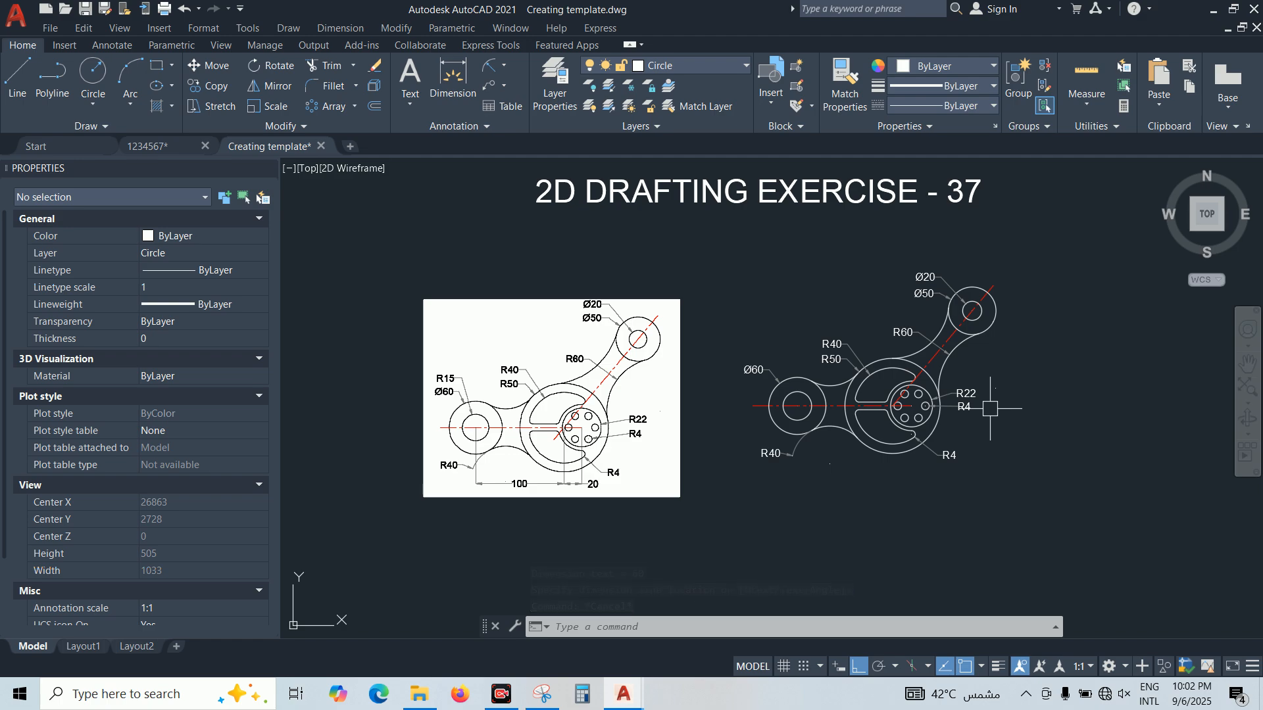
click(503, 65)
click(528, 157)
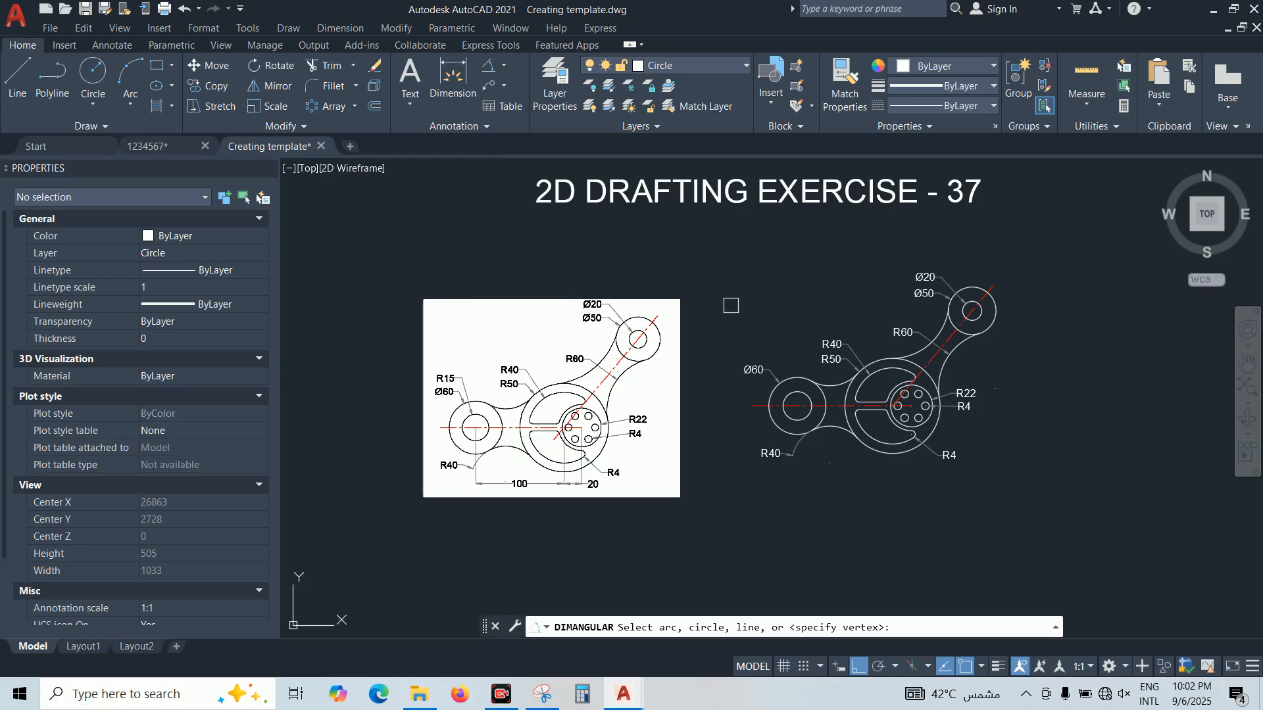
scroll(856, 395, up, 4)
click(836, 406)
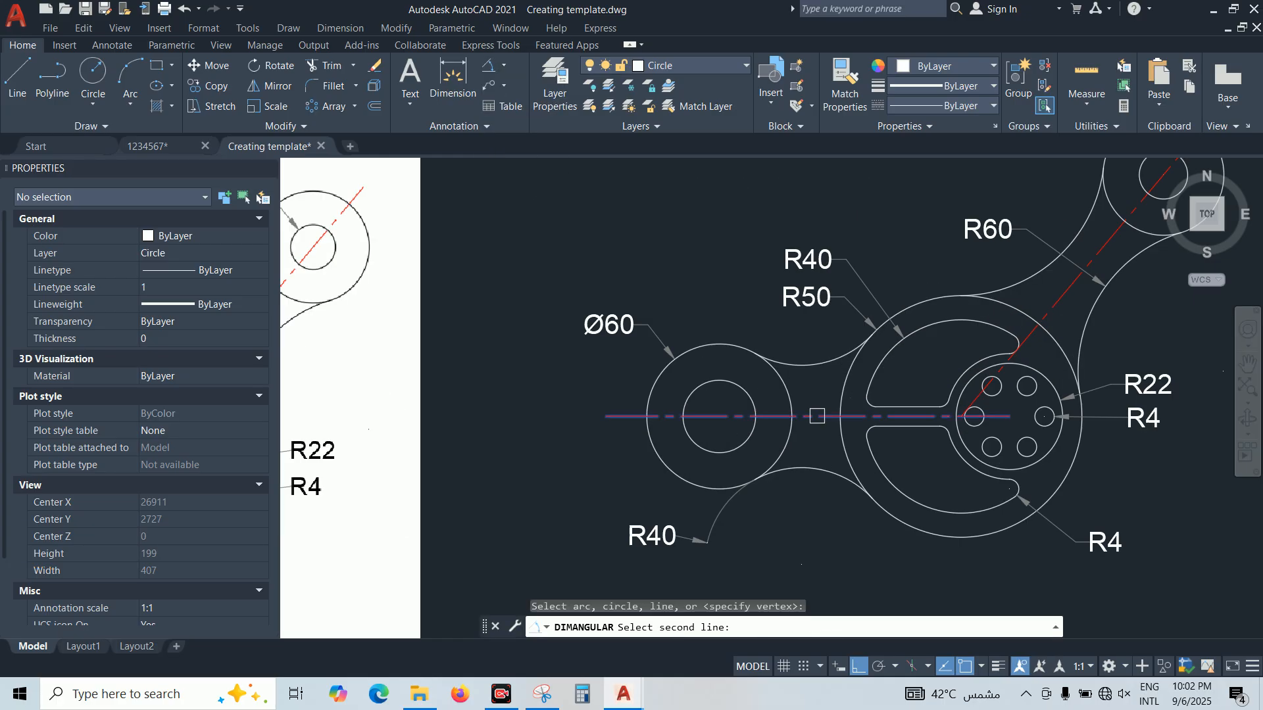
click(1075, 288)
middle_drag(881, 244, 904, 316)
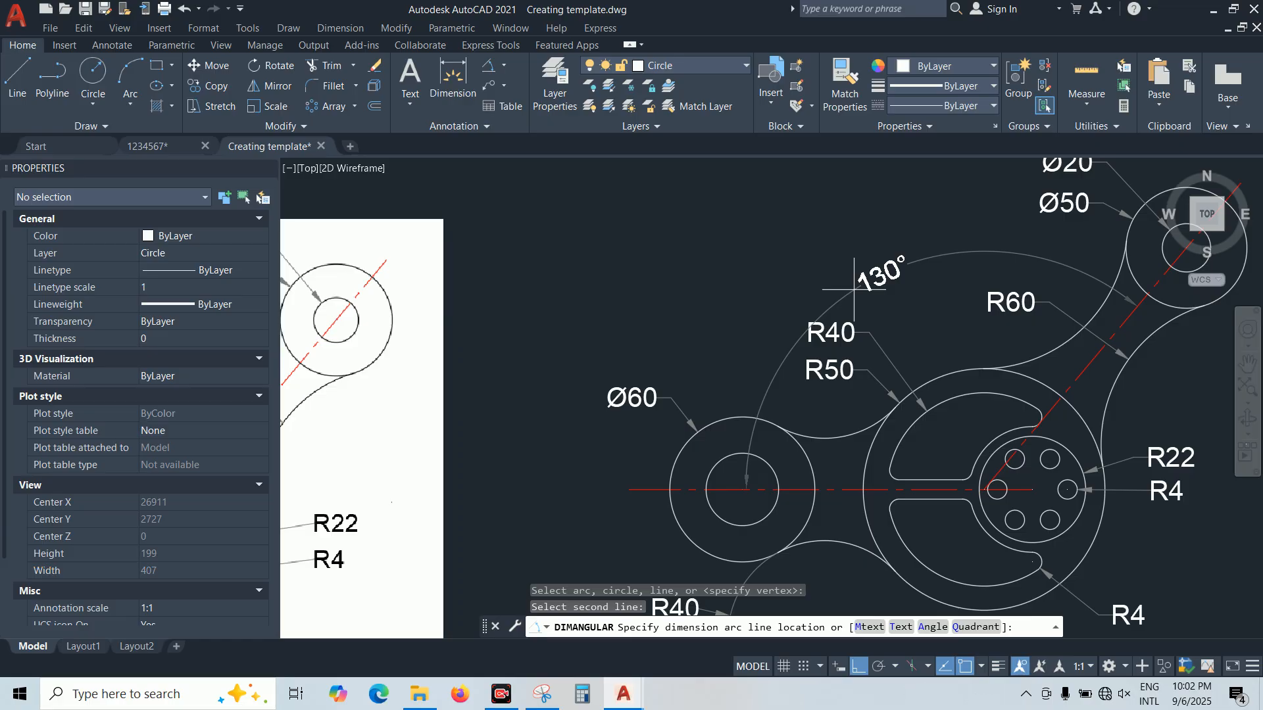
scroll(822, 281, down, 2)
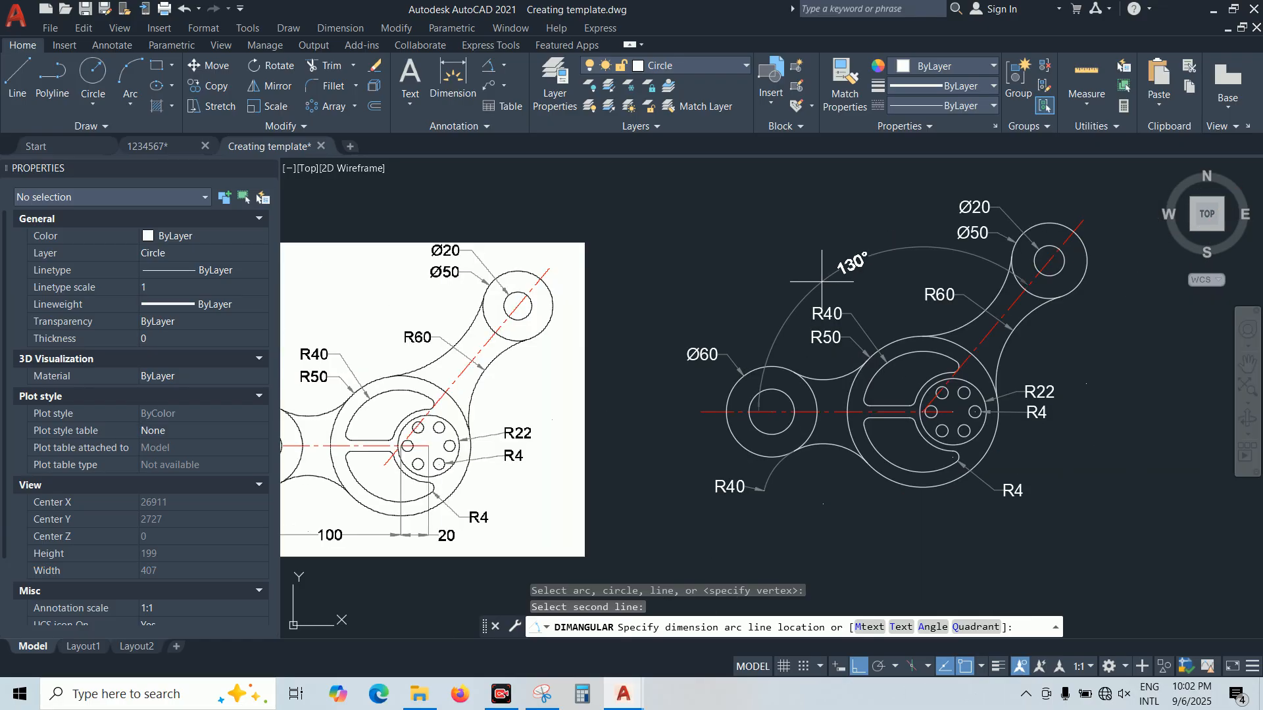
key(Escape)
Add an aligned dimension from the left end circle's centre to the hub's centre, placing it below the plate
scroll(854, 353, down, 3)
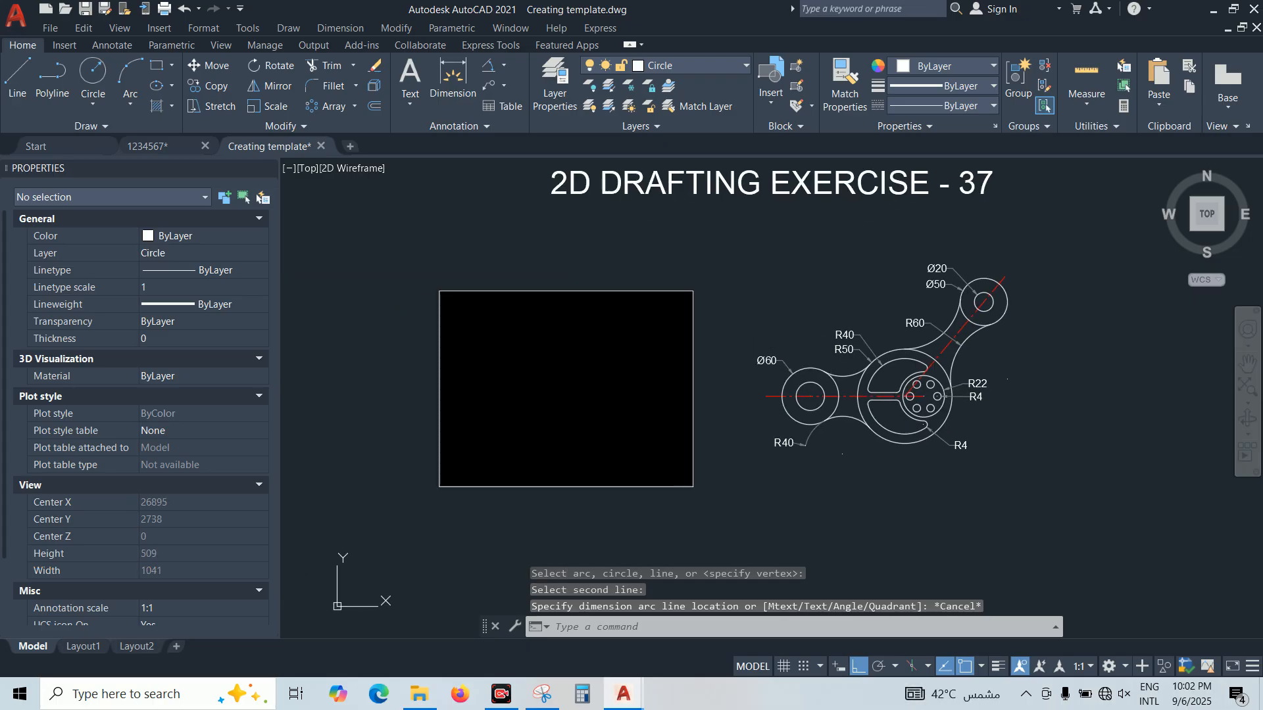
middle_drag(694, 332, 695, 348)
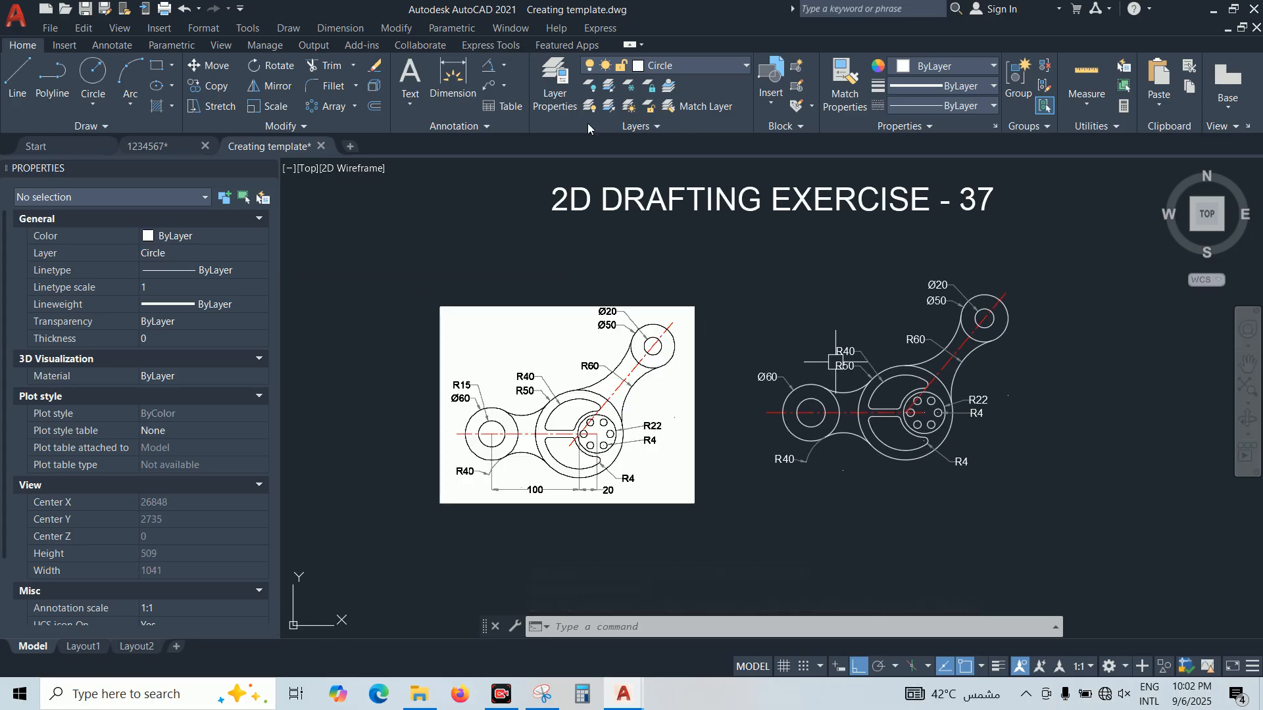
click(503, 65)
click(498, 125)
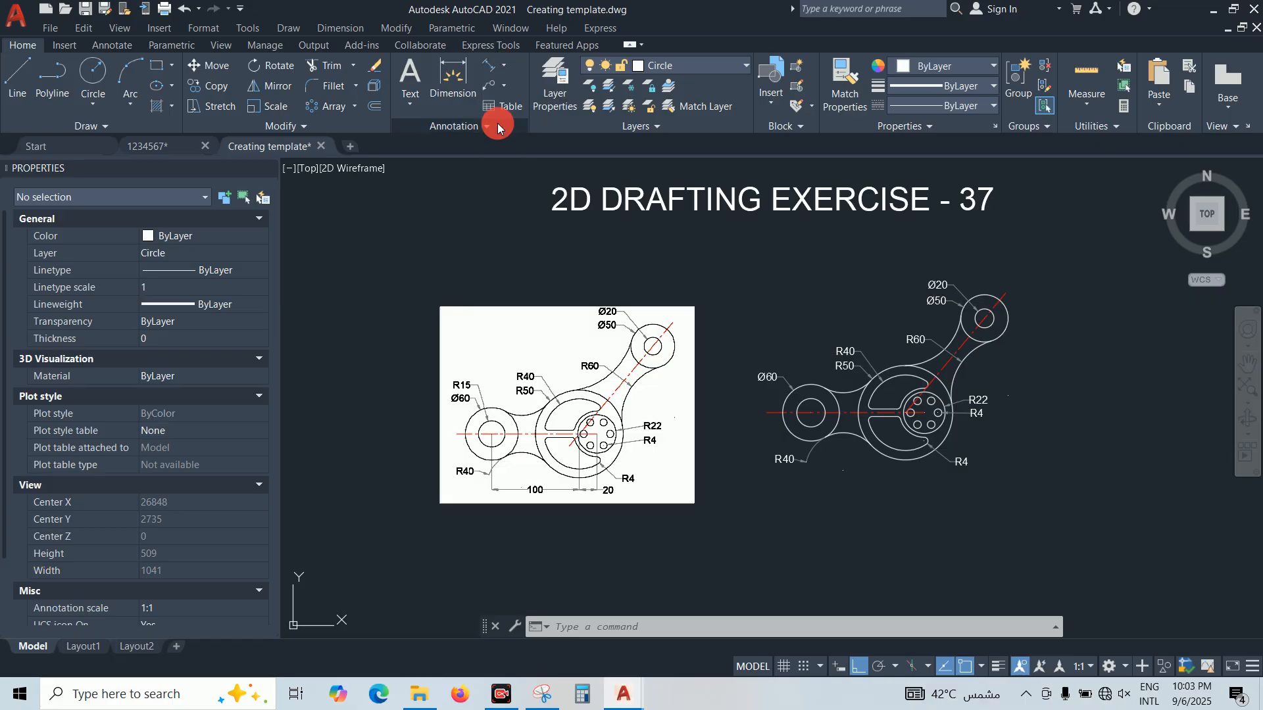
click(811, 413)
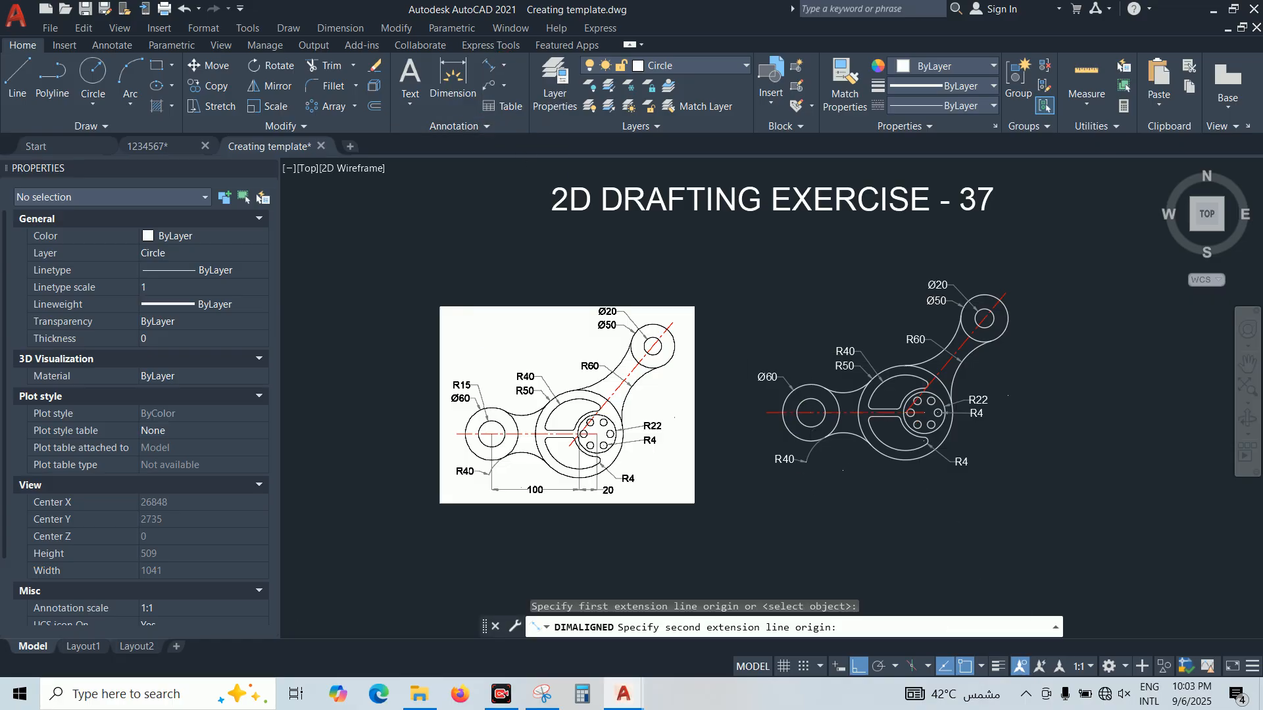
scroll(921, 418, up, 4)
click(910, 412)
scroll(793, 371, down, 4)
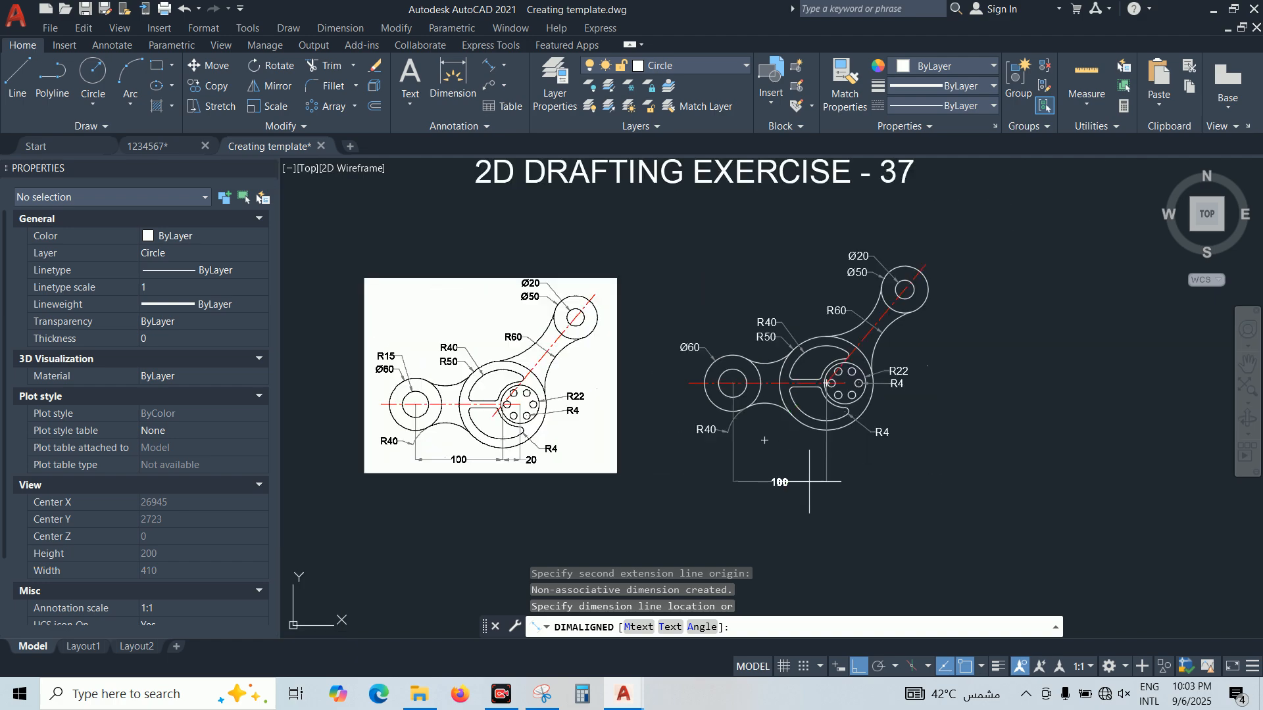
click(809, 450)
key(Escape)
Add an aligned dimension from the hub's centre to the hole-pattern circle's centre, in line with the previous dimension below the plate
scroll(828, 393, up, 4)
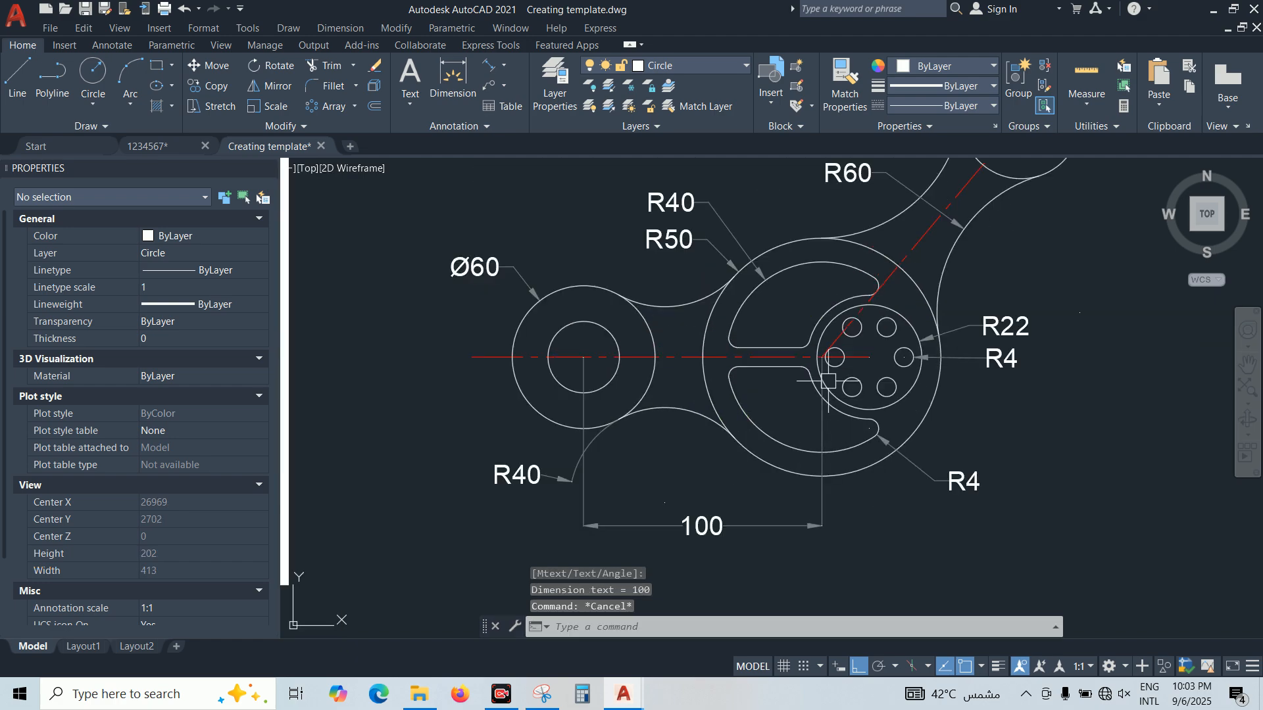
key(Return)
scroll(828, 382, up, 4)
click(807, 331)
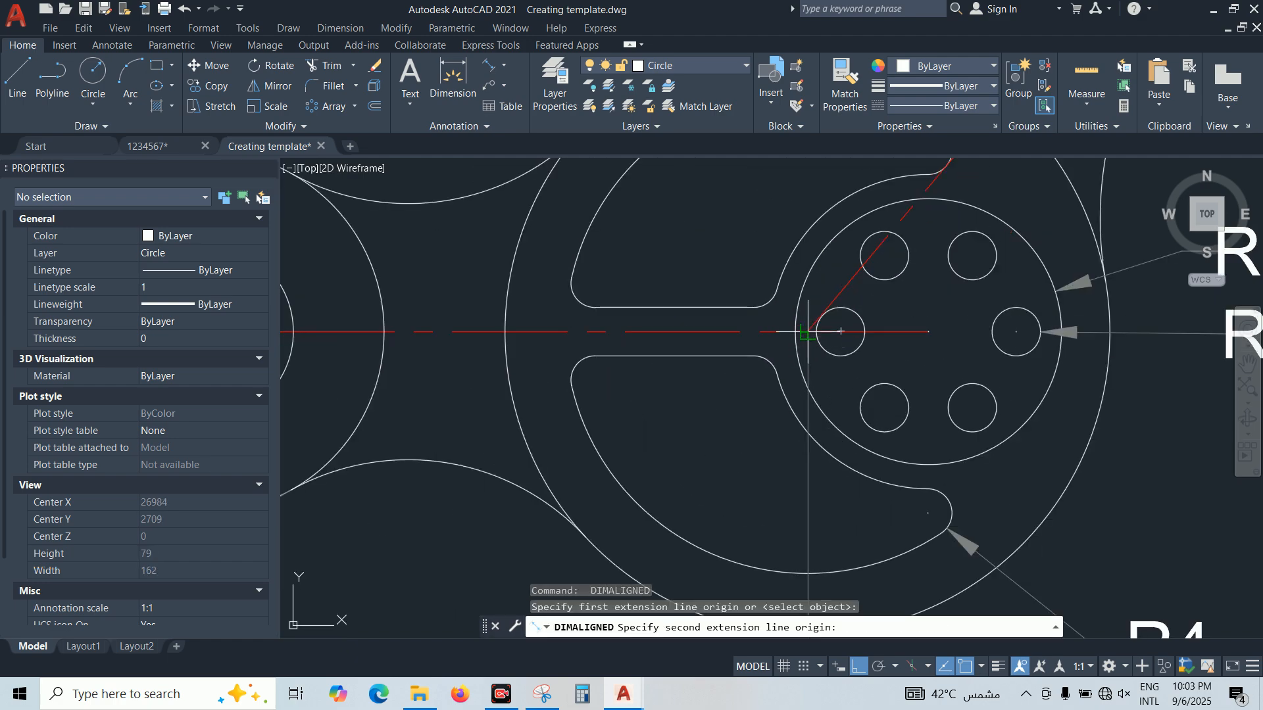
click(928, 332)
scroll(865, 373, down, 4)
click(846, 524)
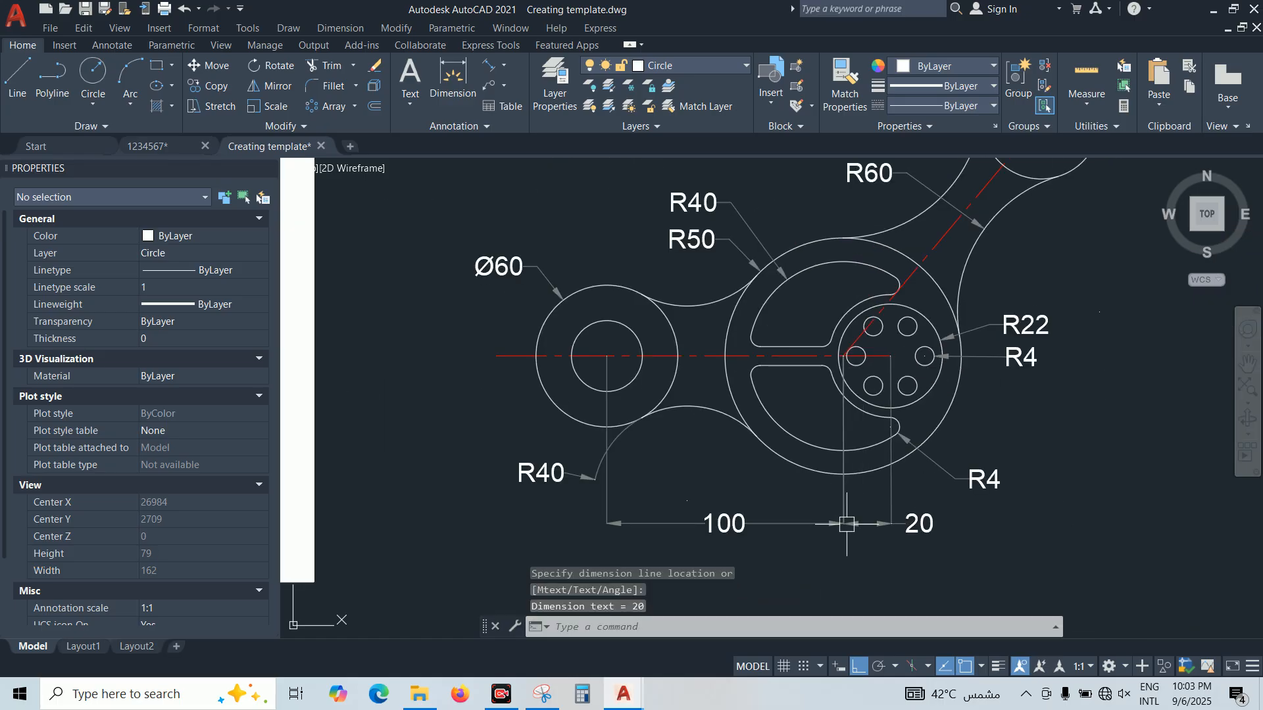
scroll(846, 524, down, 5)
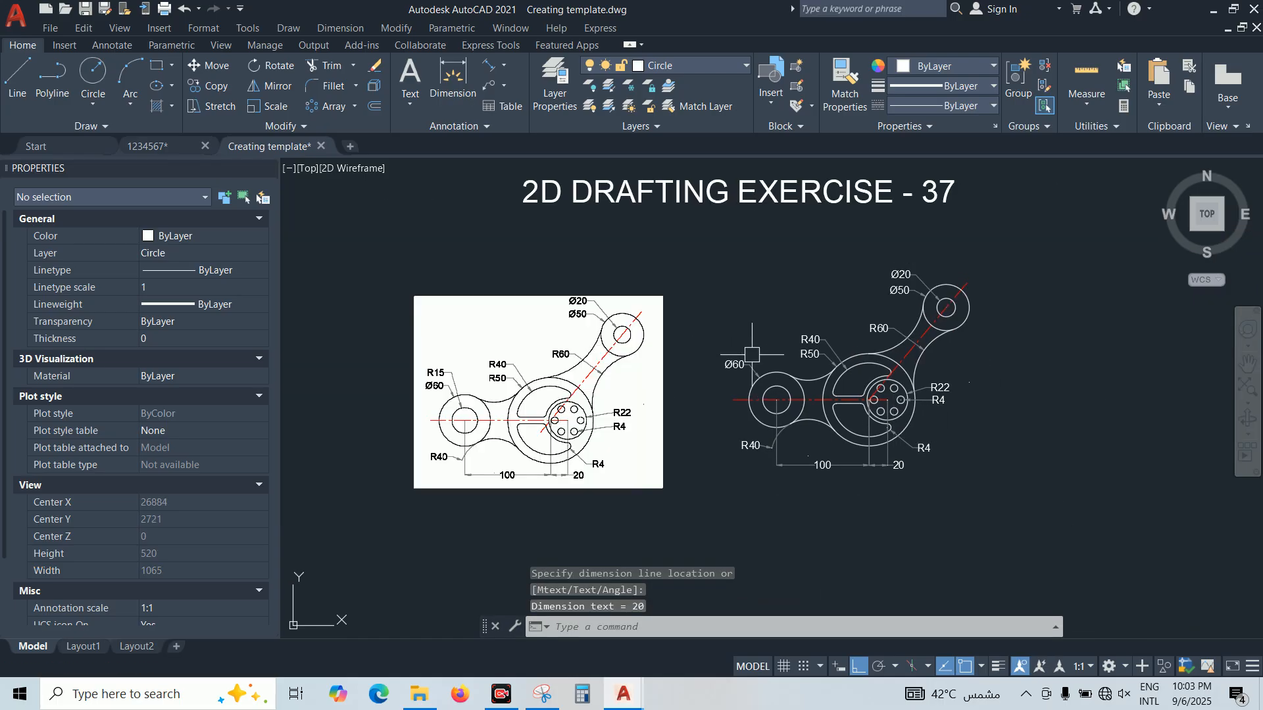
middle_drag(752, 355, 752, 358)
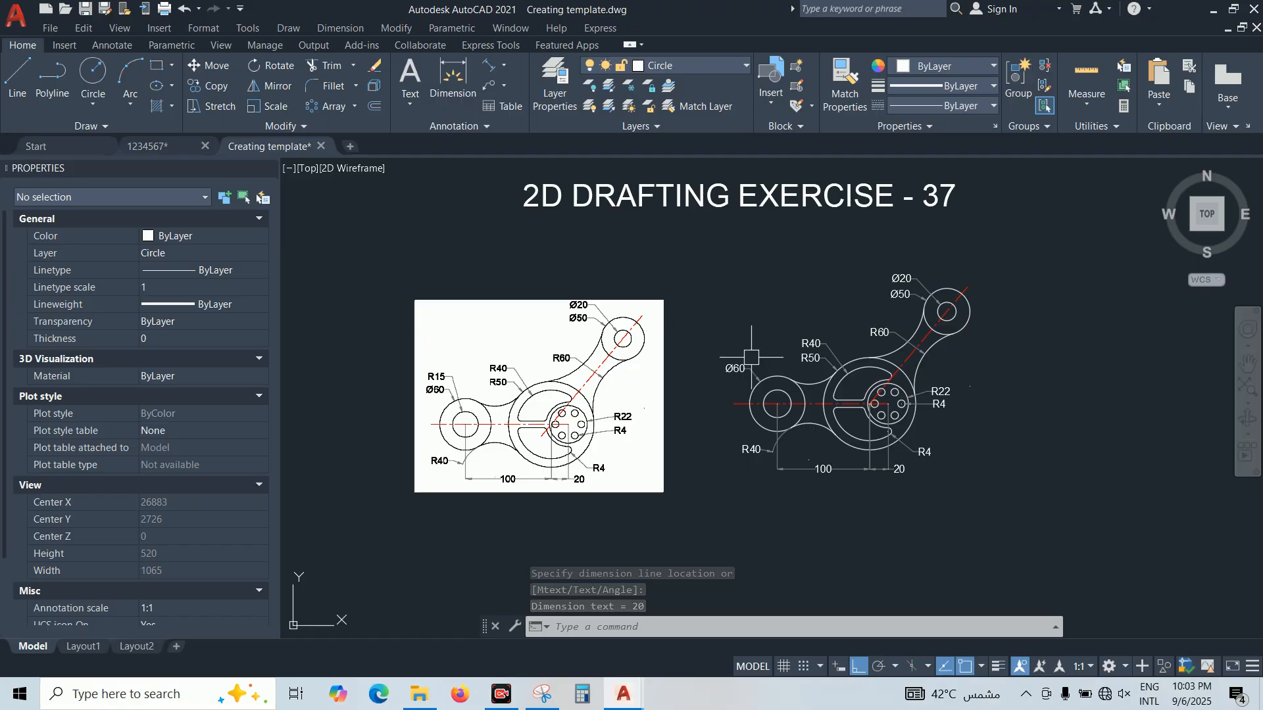